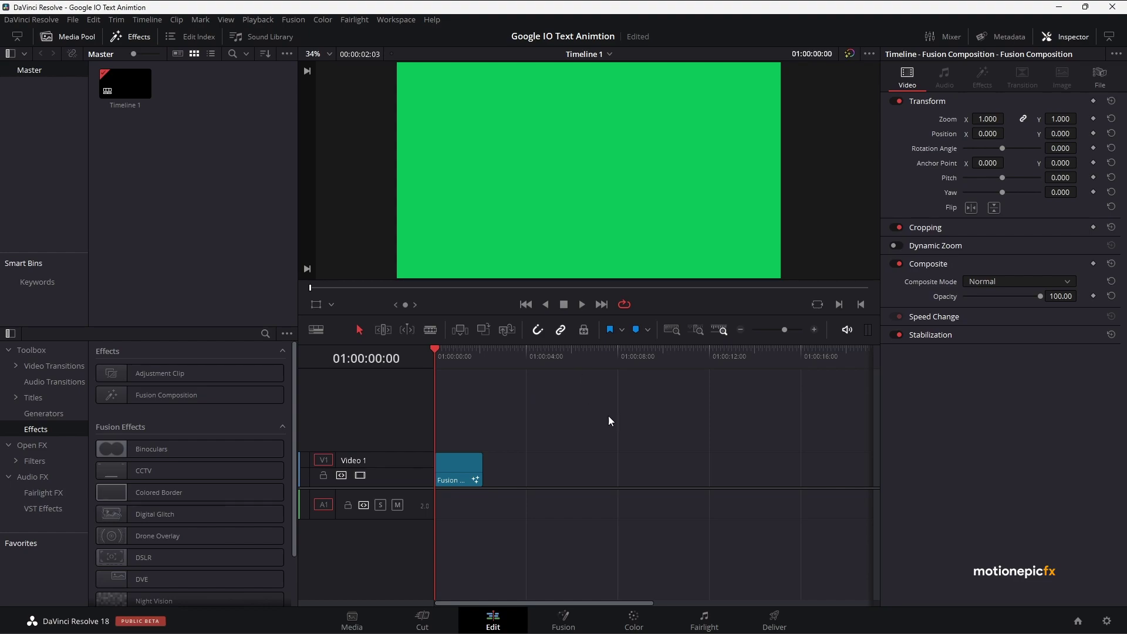
- Play back the finished green text animation full screen, and return to the timeline
key(ctrl+f)
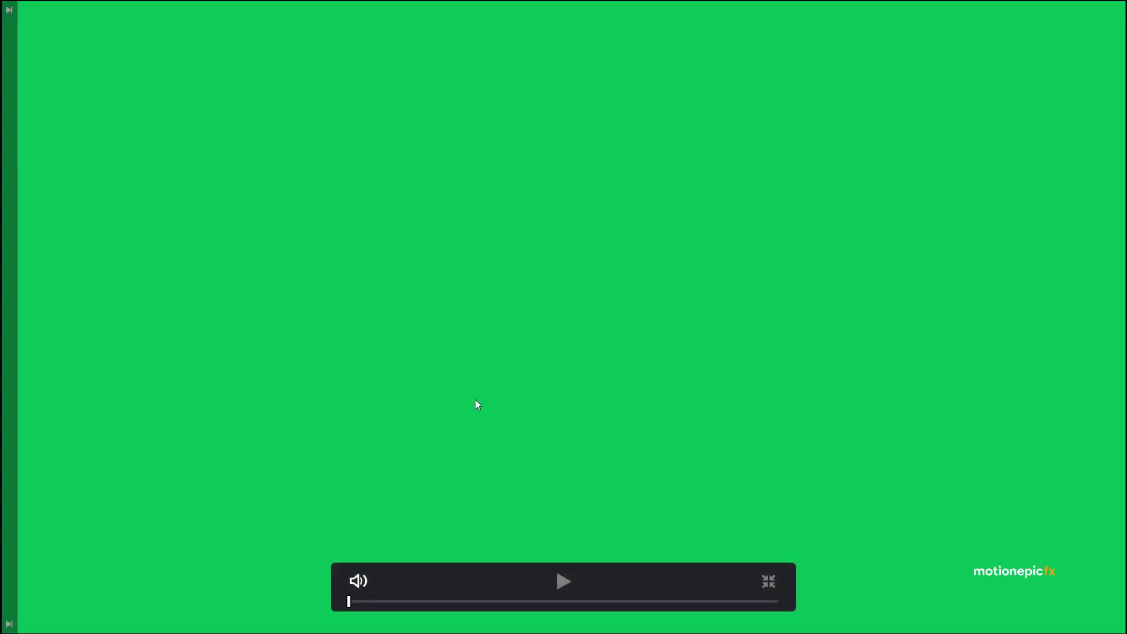
click(460, 316)
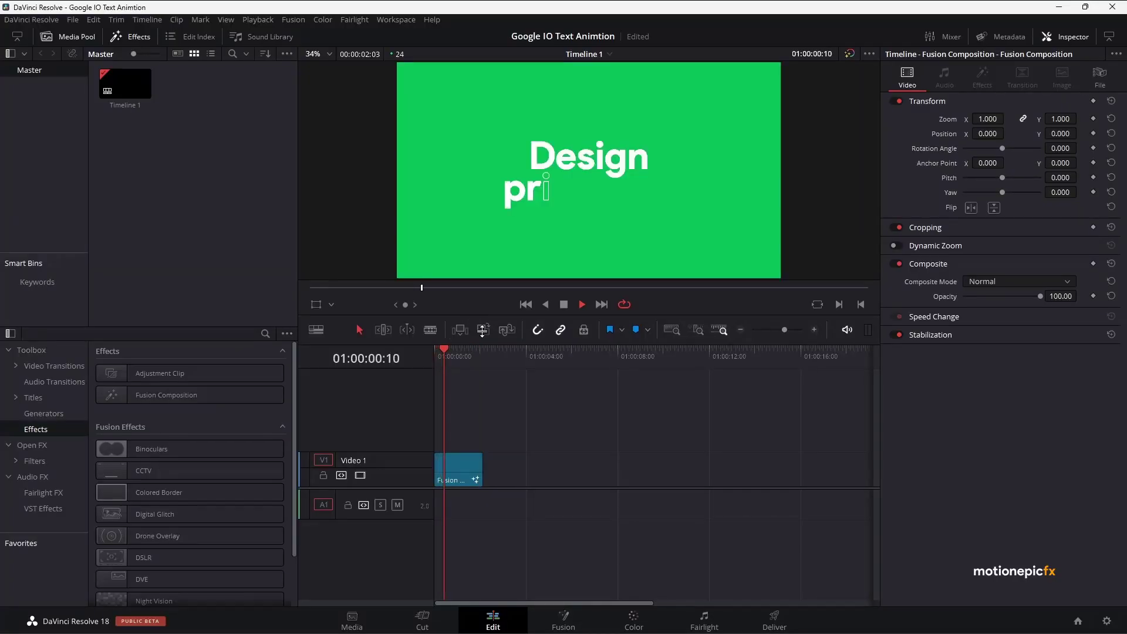
key(space)
- Add a Fusion Composition clip to track Video 1 after the existing clip and open it on the Fusion page
drag(188, 397, 539, 470)
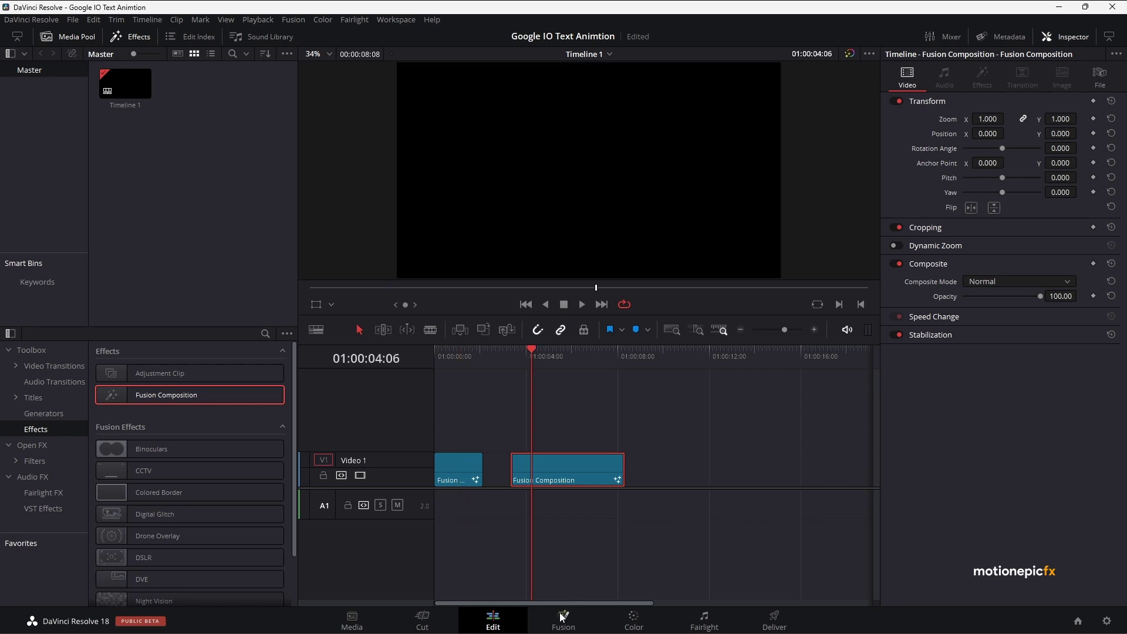
click(562, 617)
drag(643, 179, 659, 249)
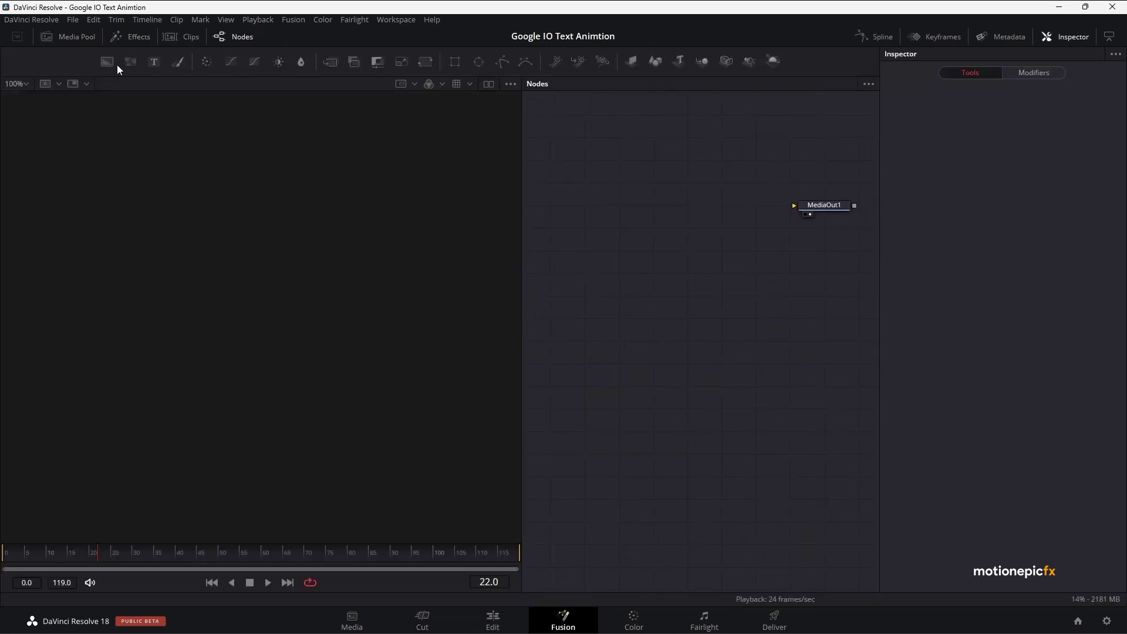
- Add a Background node and a Text node merged over it, and show the merge in the viewer
drag(108, 69, 586, 185)
drag(413, 183, 405, 182)
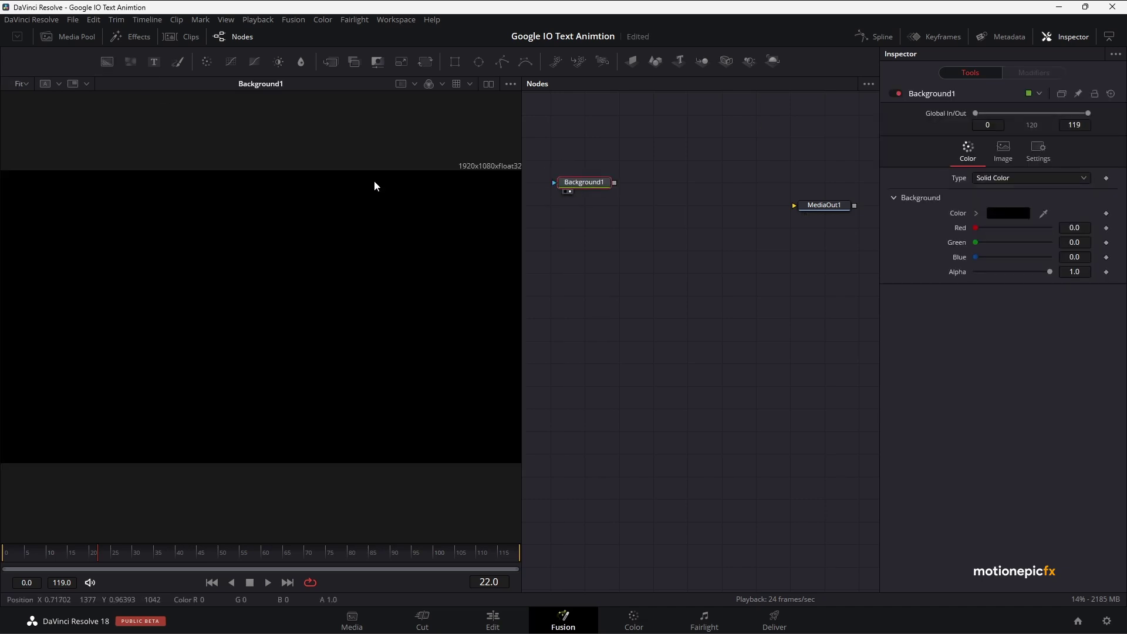
click(154, 62)
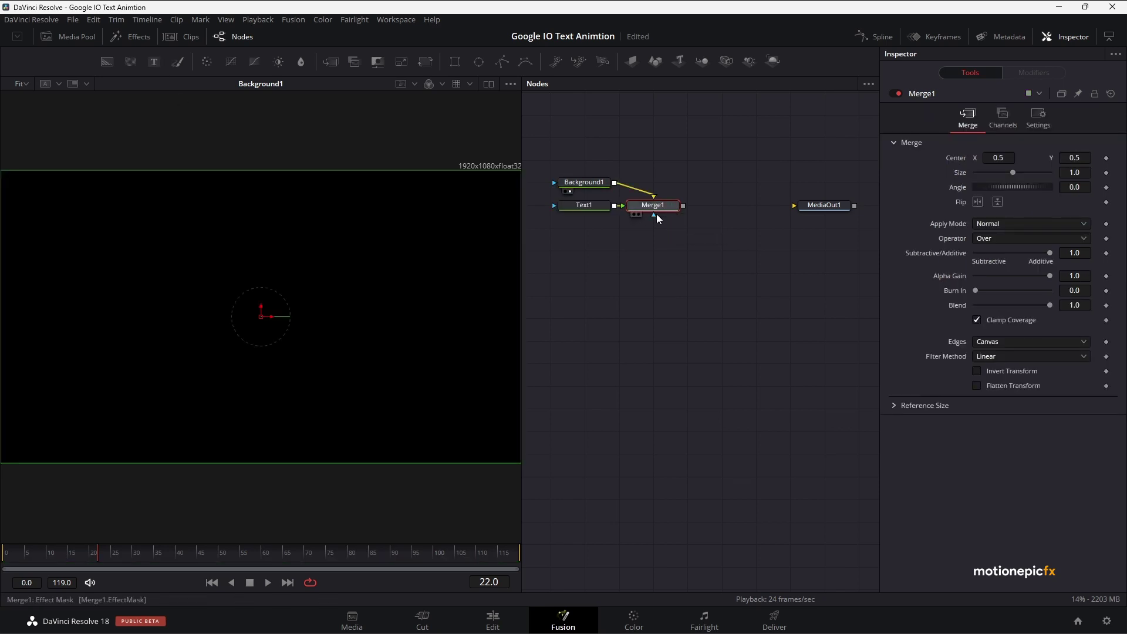
key(1)
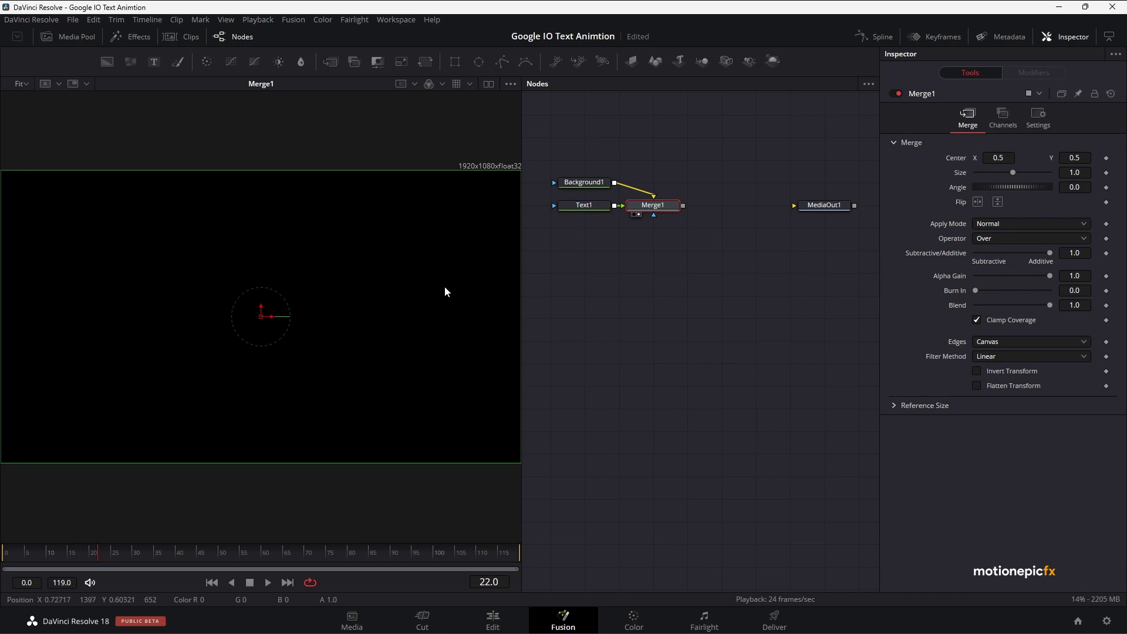
- Enter "Design" and "principles" on two lines as the content of the Text1 node
click(584, 205)
click(955, 203)
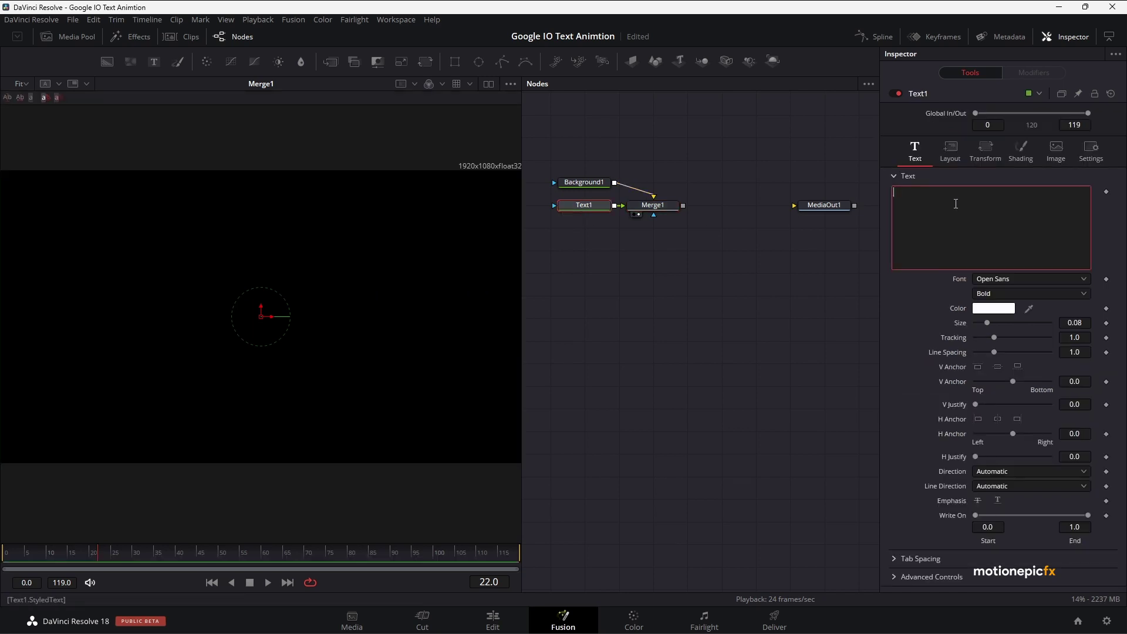
text(Design)
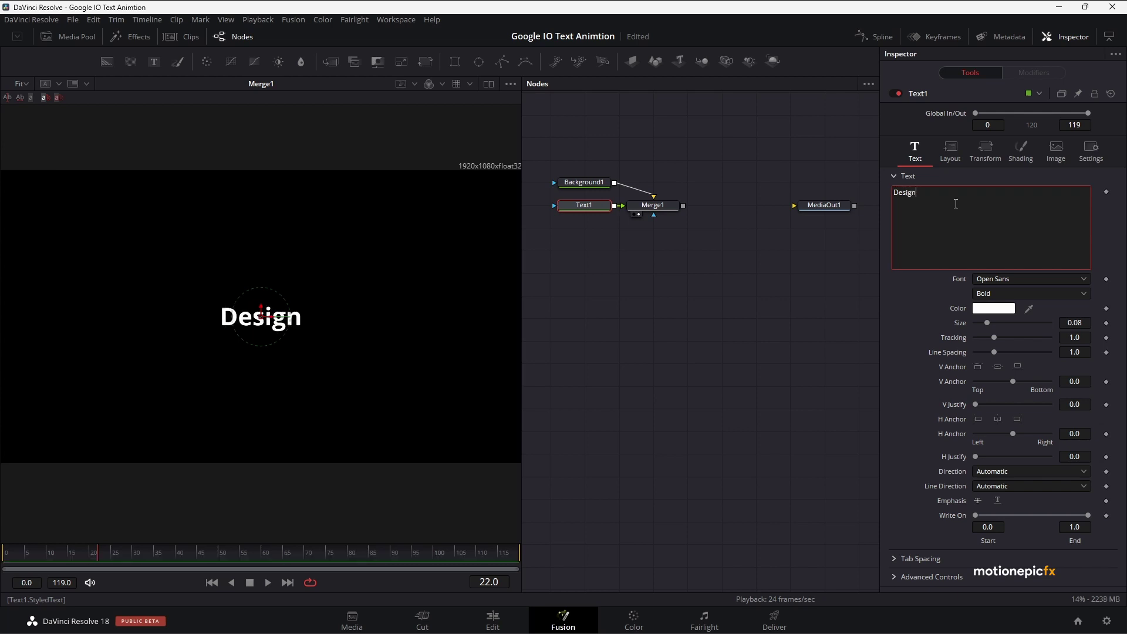
key(BackSpace)
text(b)
key(BackSpace)
text(n)
key(Return)
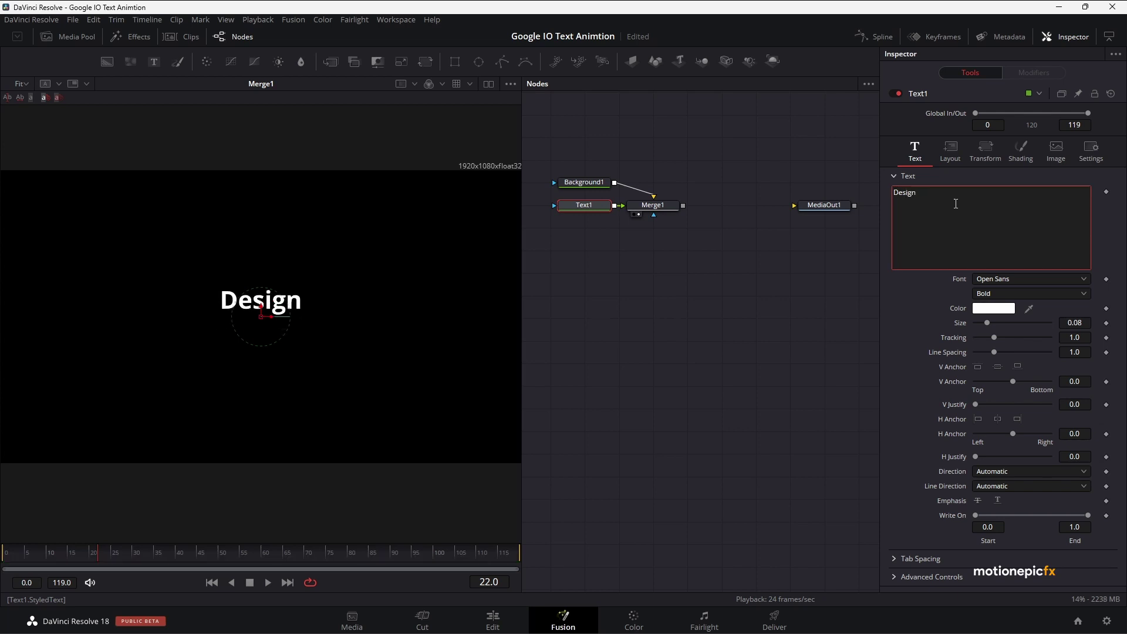
text(P)
key(BackSpace)
text(principles)
key(ctrl+a)
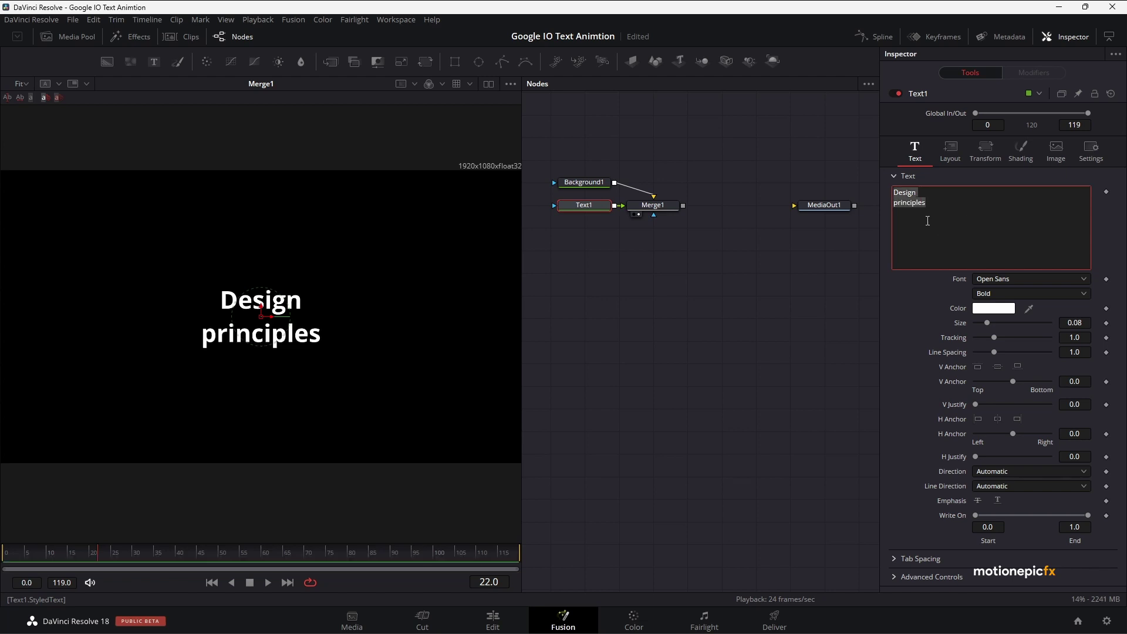
- Reduce the text's line spacing to about 0.6 and set its size to 0.15
drag(994, 351, 988, 351)
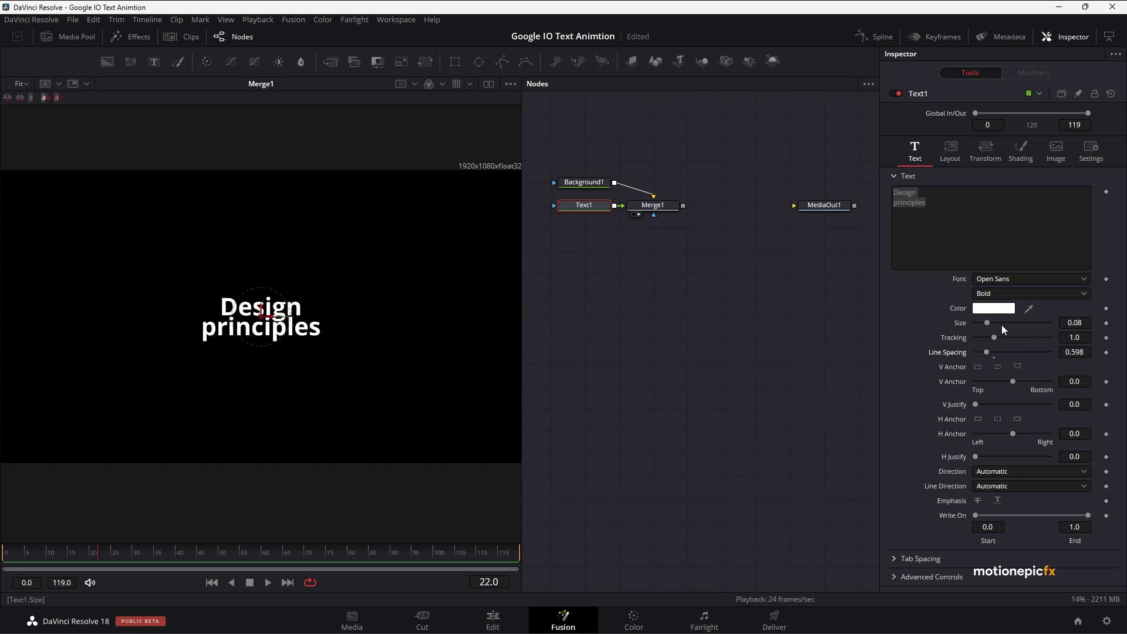
click(1089, 324)
key(BackSpace)
key(BackSpace)
text(15)
key(Tab)
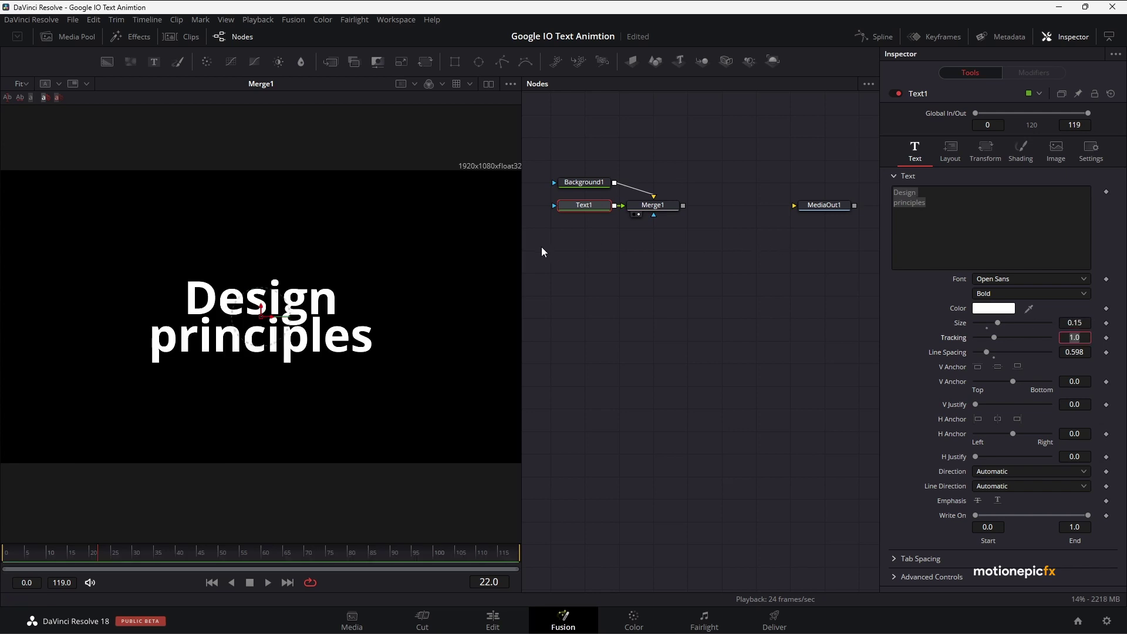
- Change the text's first shading element to an outline with a thickness of 0.015
click(1018, 148)
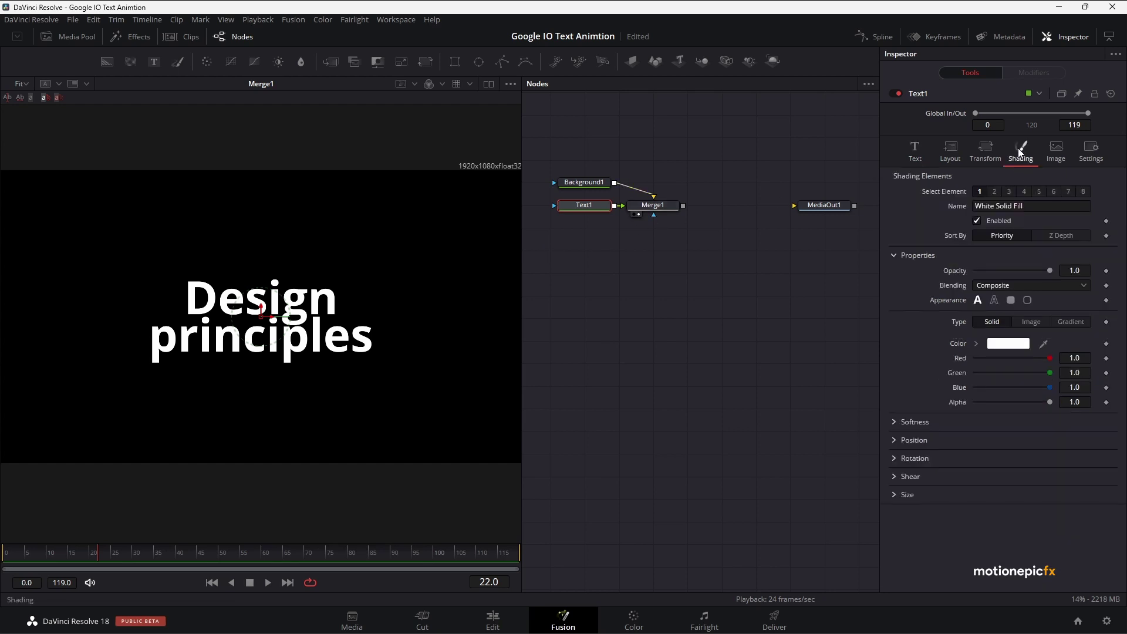
click(994, 301)
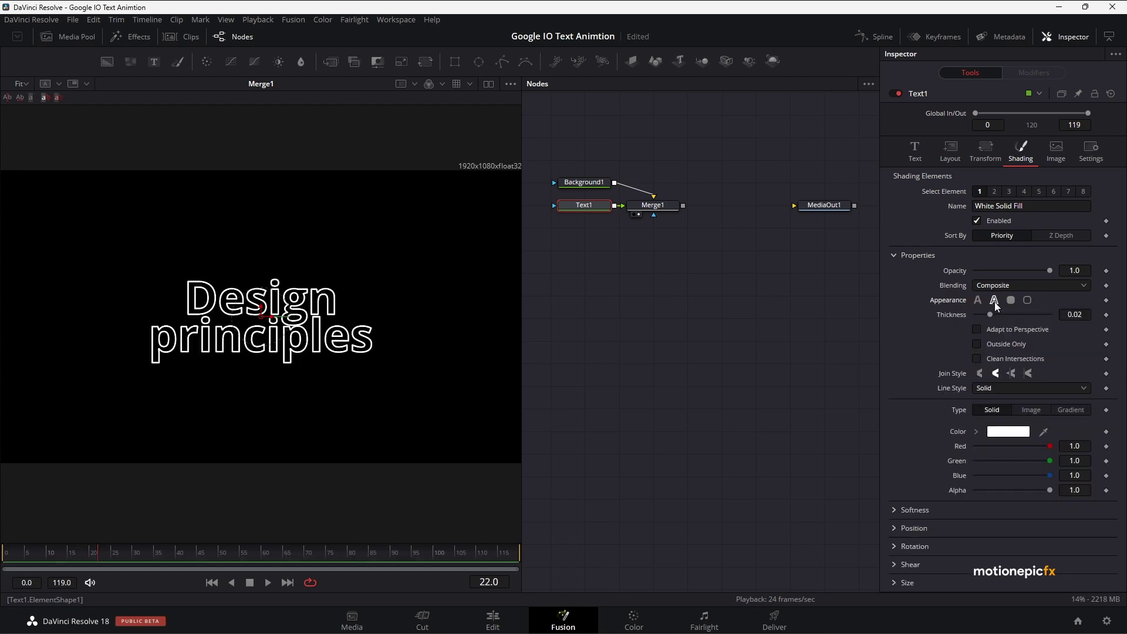
mouse_move(1072, 314)
mouse_down()
mouse_move(1054, 315)
mouse_move(1086, 314)
mouse_up()
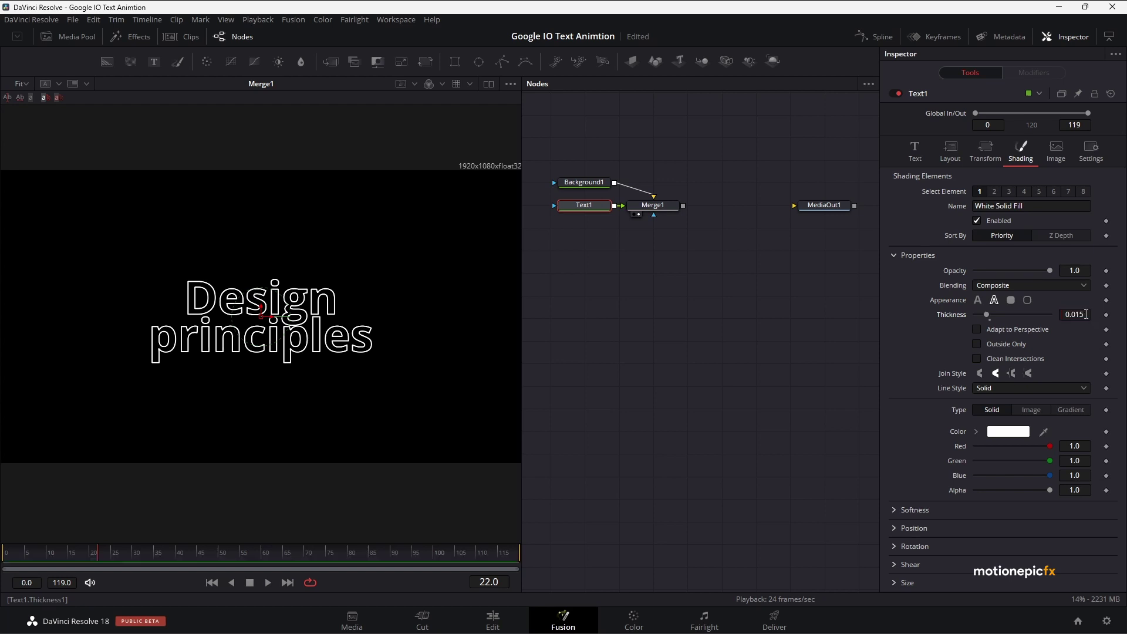
- Give Text1's second shading element a solid white fill with green and blue at 1.0, and leave the element disabled
click(994, 192)
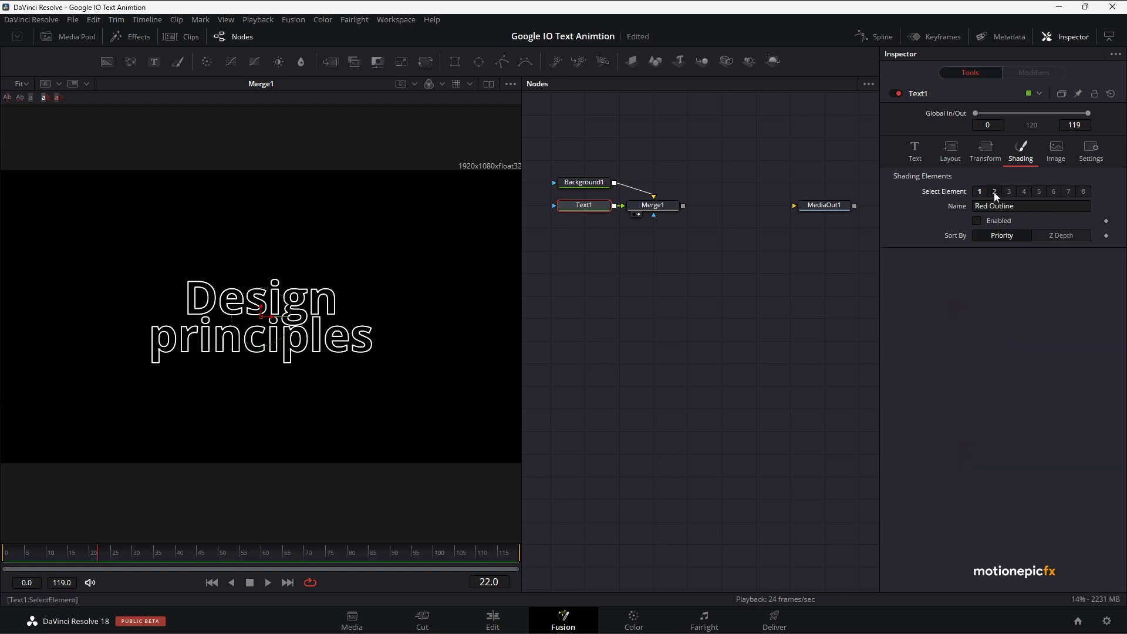
click(976, 223)
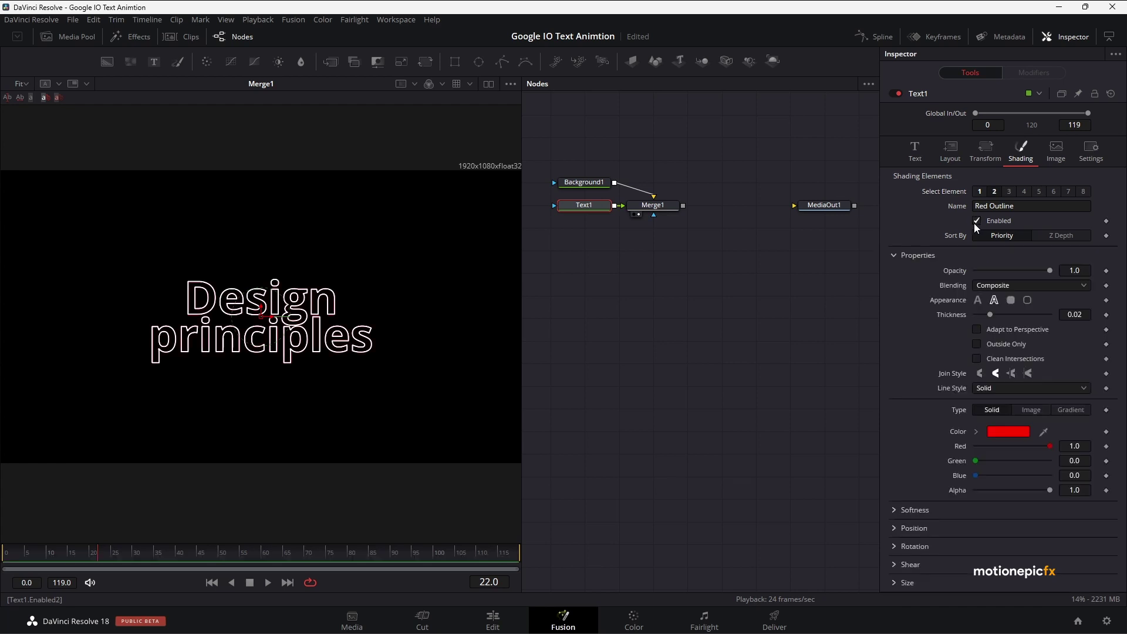
click(977, 300)
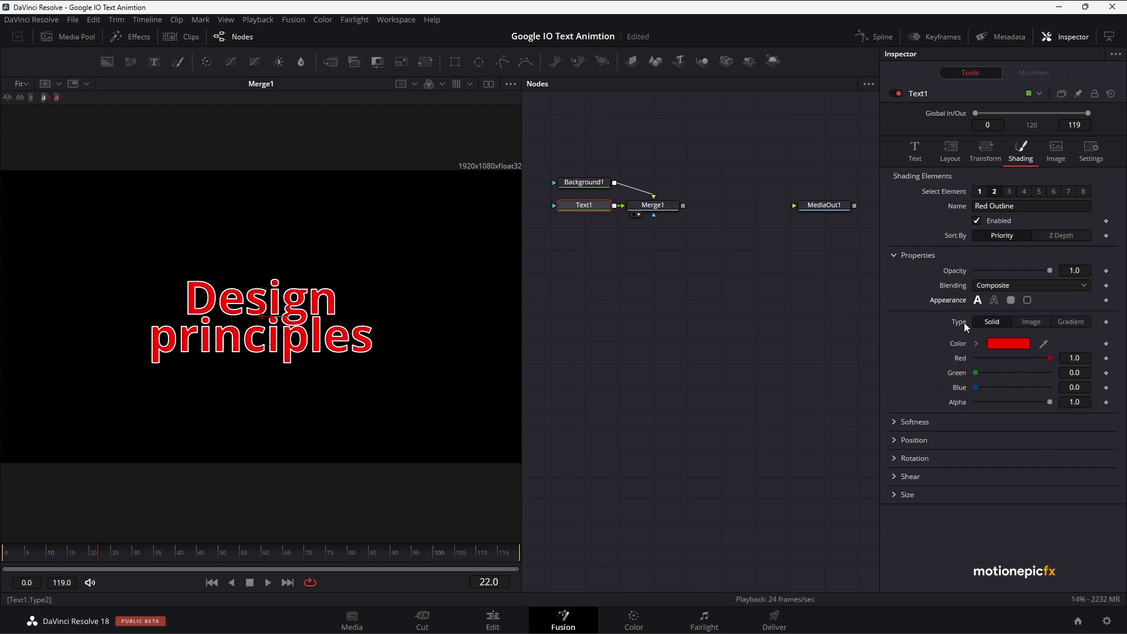
drag(974, 373, 1089, 375)
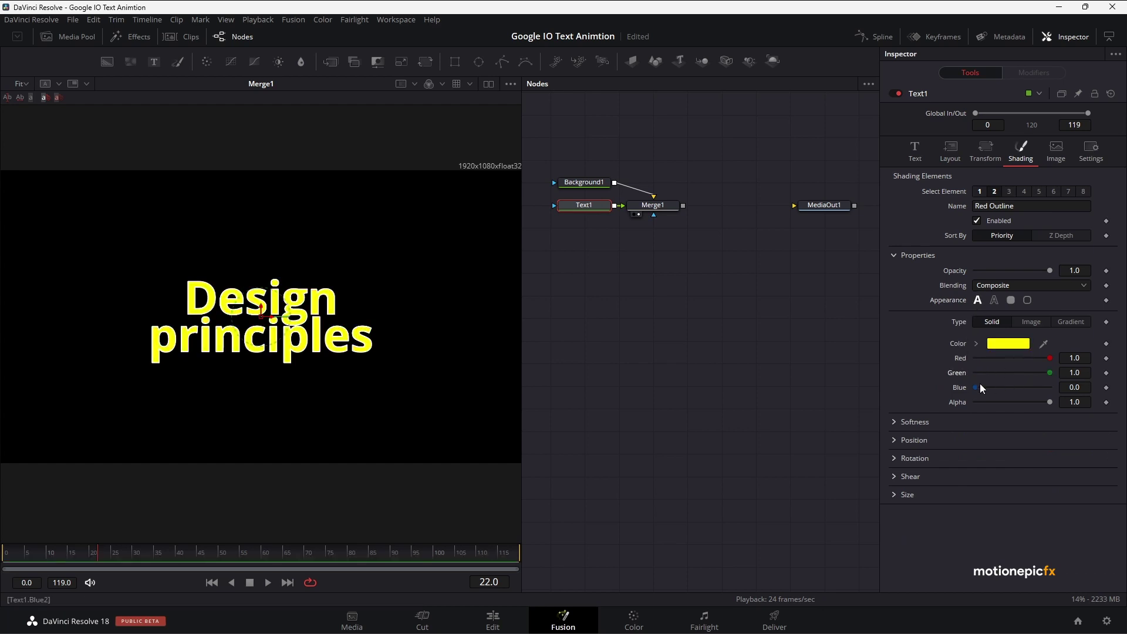
drag(975, 388, 1048, 389)
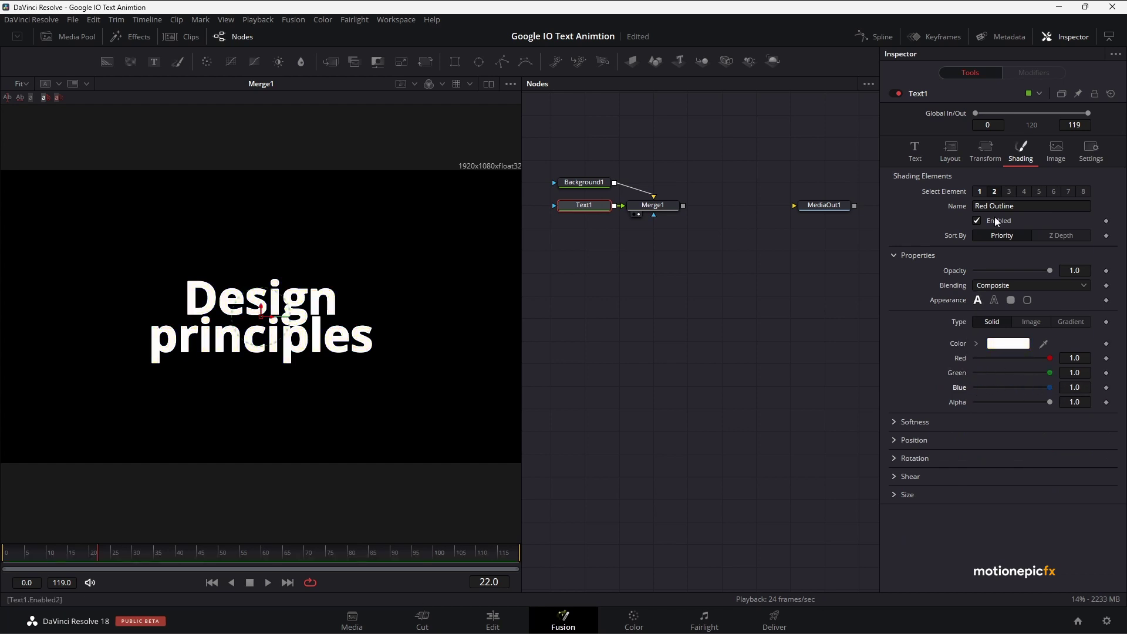
click(976, 222)
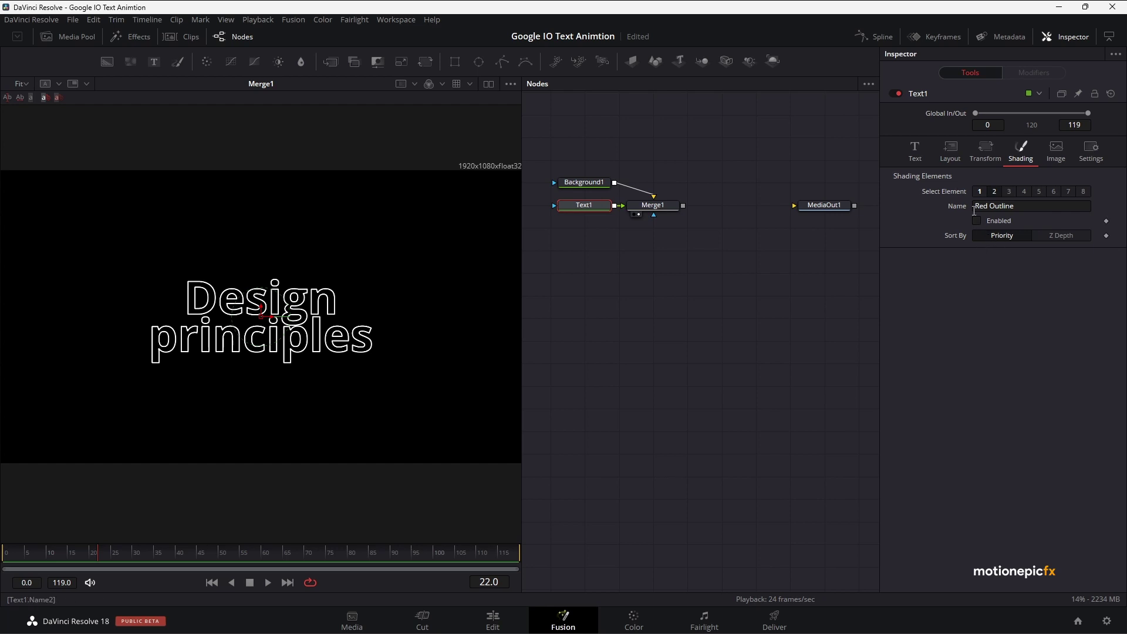
- Apply a Follower modifier to the styled text and open the modifier's settings
click(916, 152)
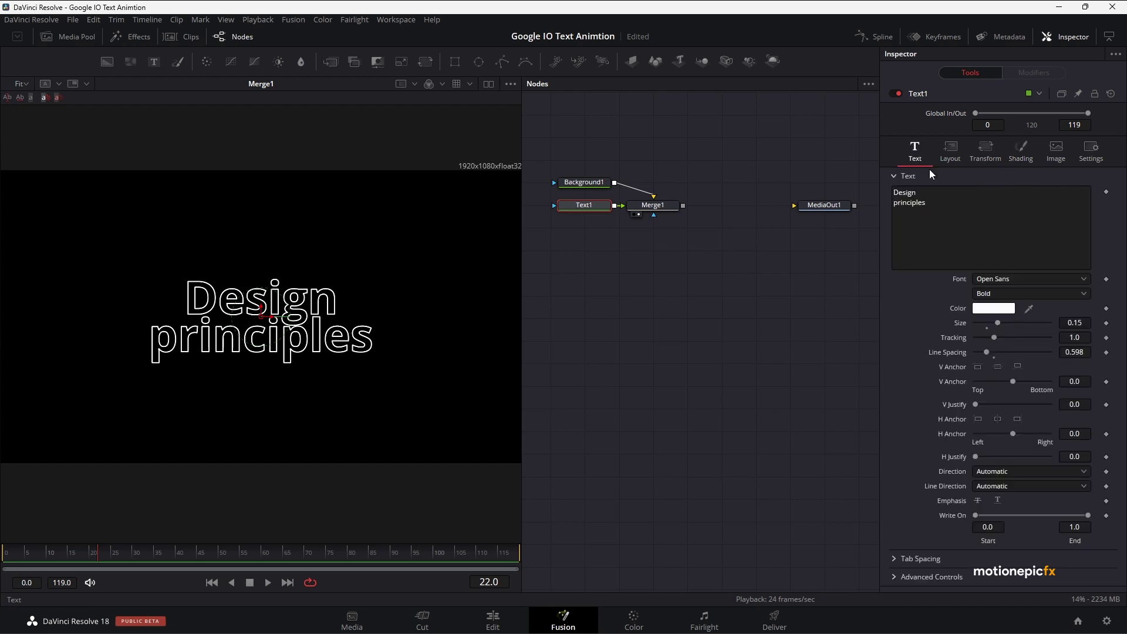
right_click(945, 208)
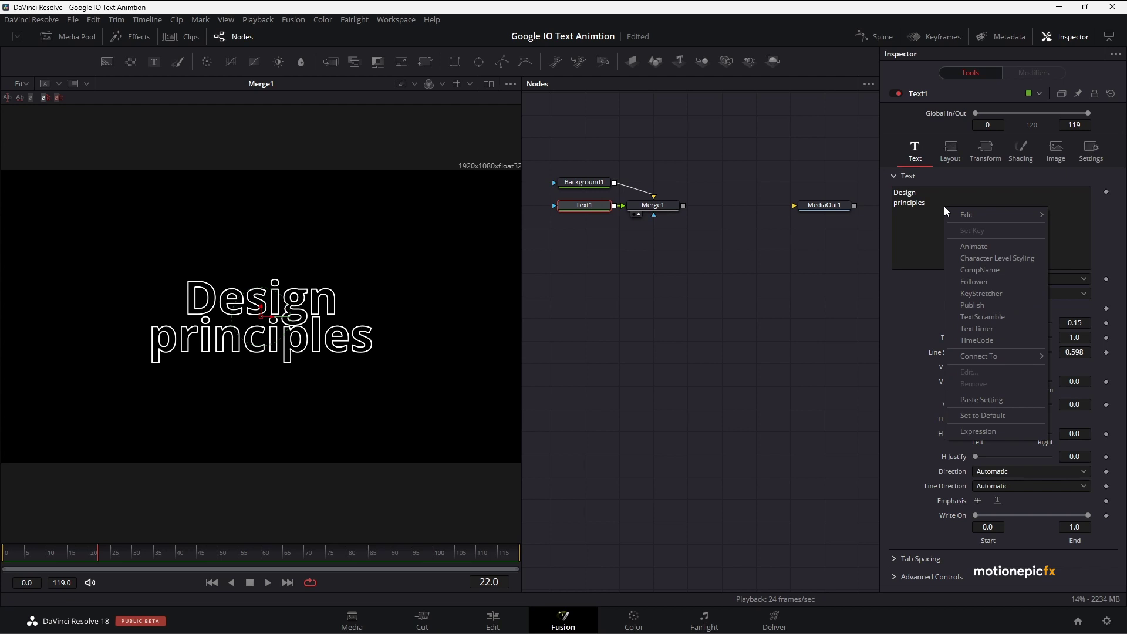
click(978, 281)
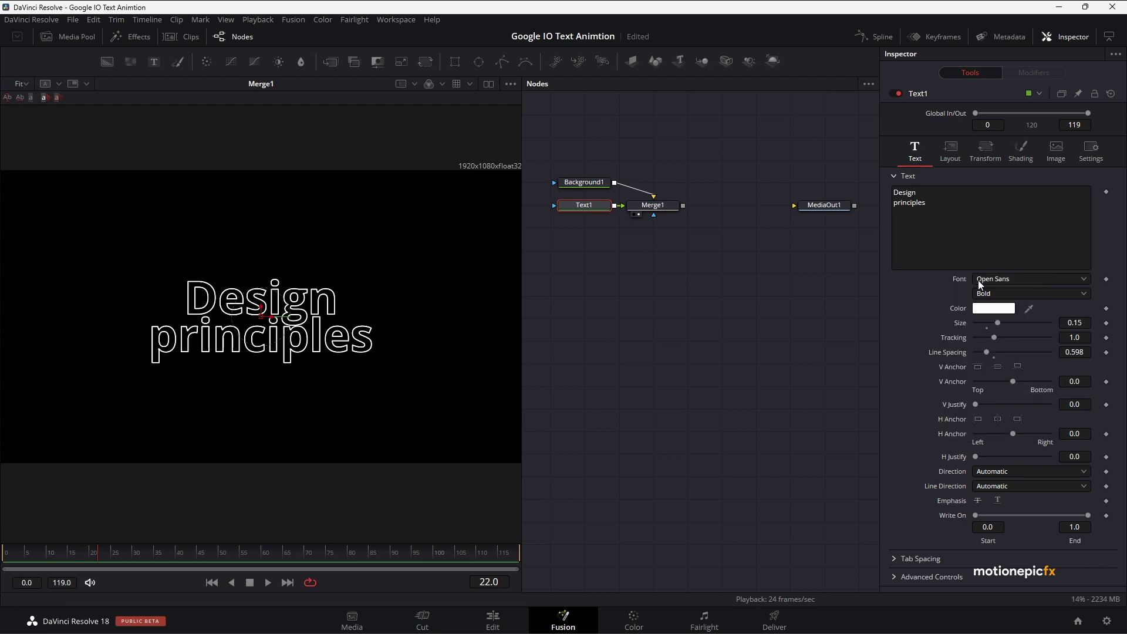
click(1028, 74)
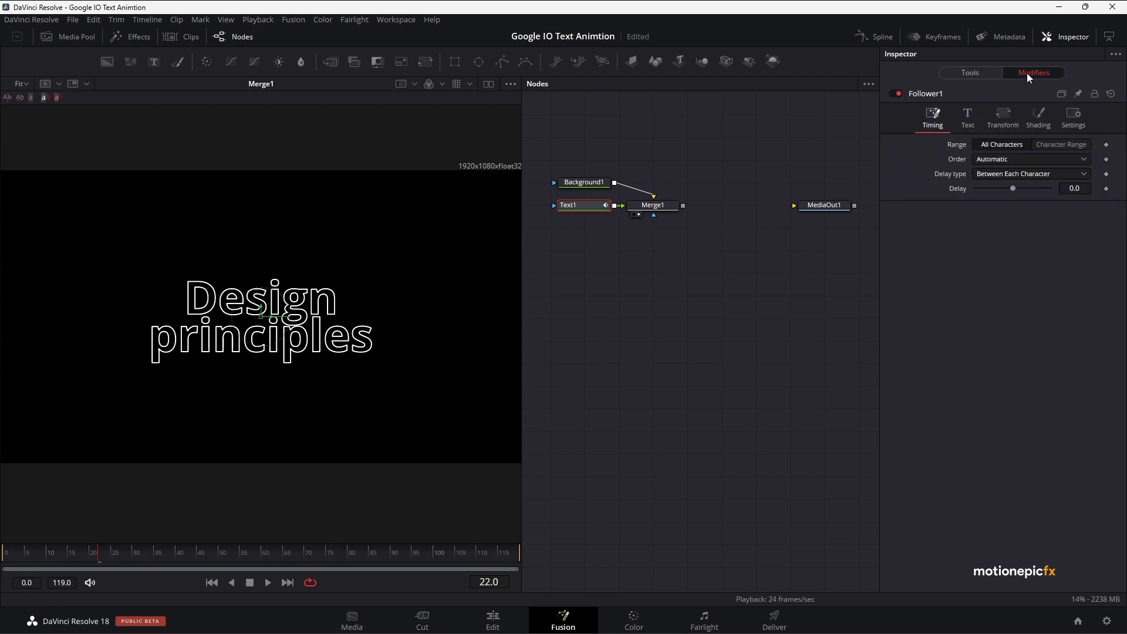
- Set the Follower's timing delay between each character
click(1072, 187)
scroll(1071, 186, up, 1)
click(1004, 159)
click(1004, 186)
- Keyframe the opacity of the Follower's first shading element at 0.0 on frame 0
click(1036, 128)
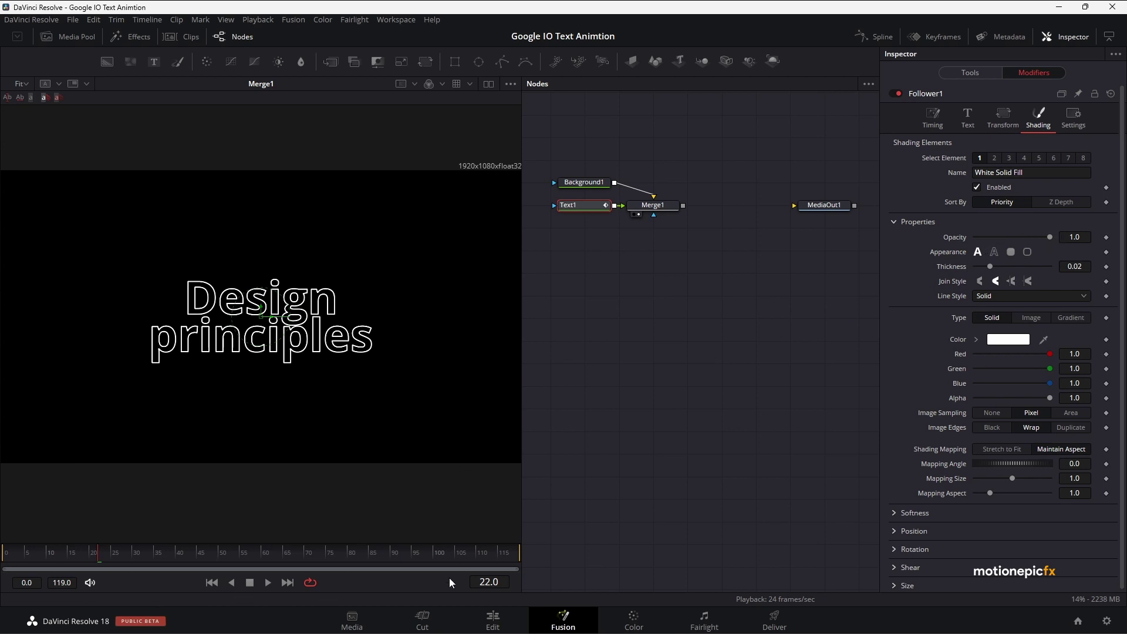
click(75, 564)
drag(74, 565, 4, 558)
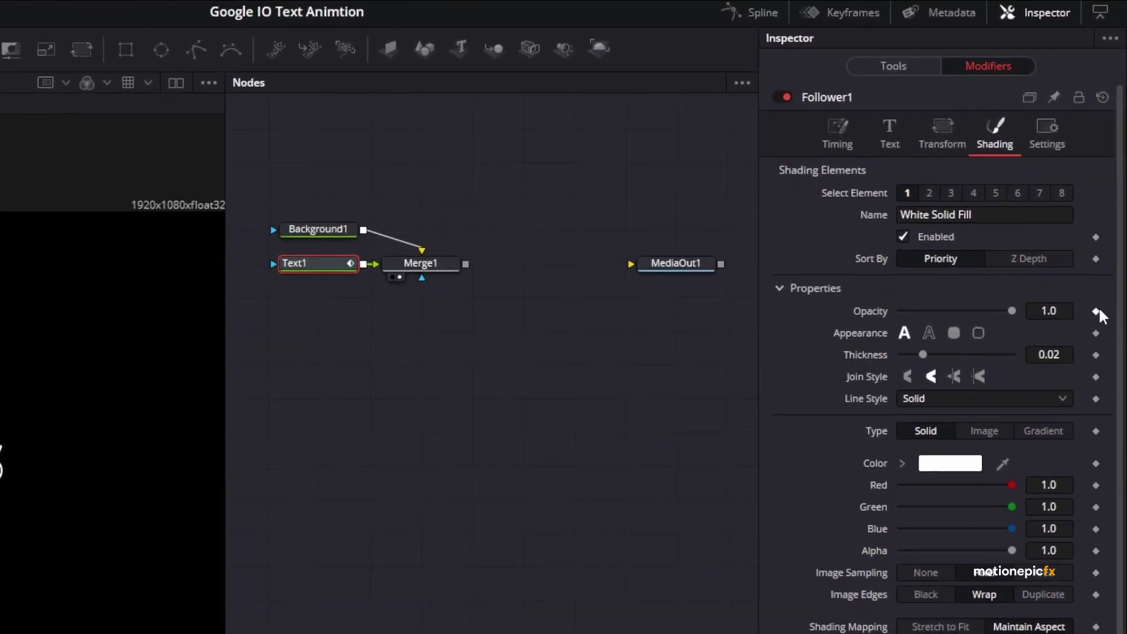
click(1095, 312)
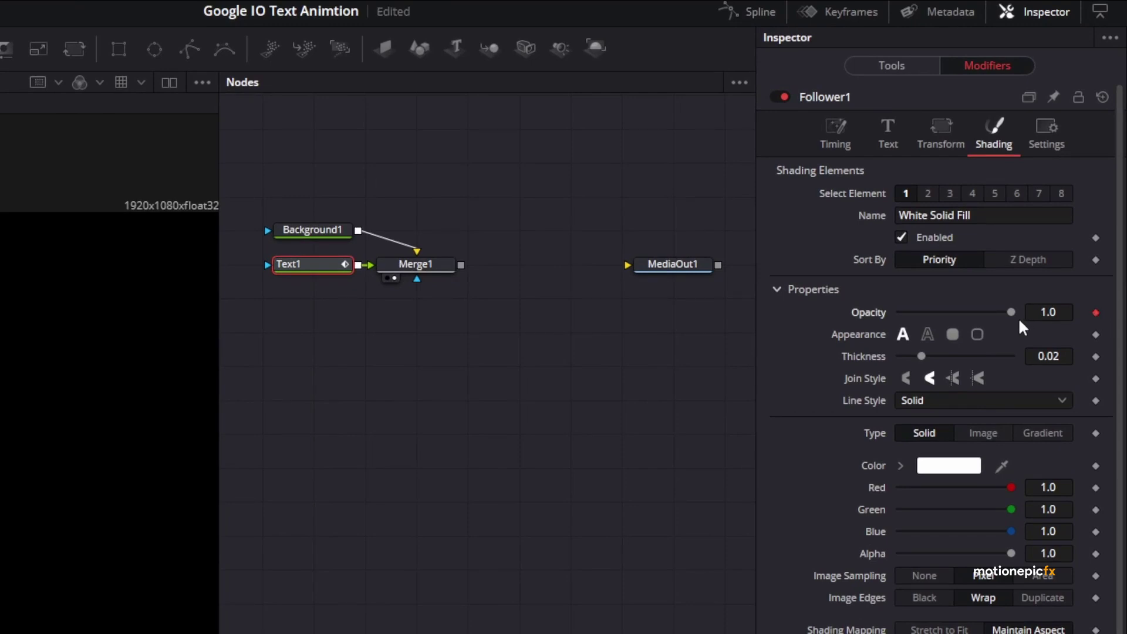
drag(1011, 311, 1006, 309)
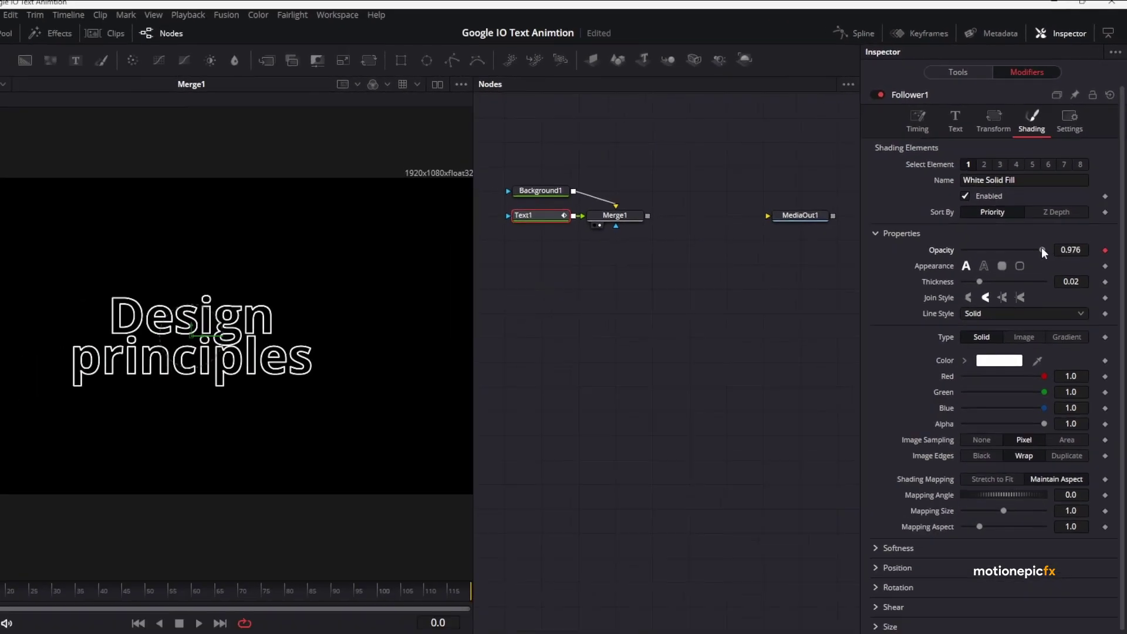
drag(1042, 251, 926, 251)
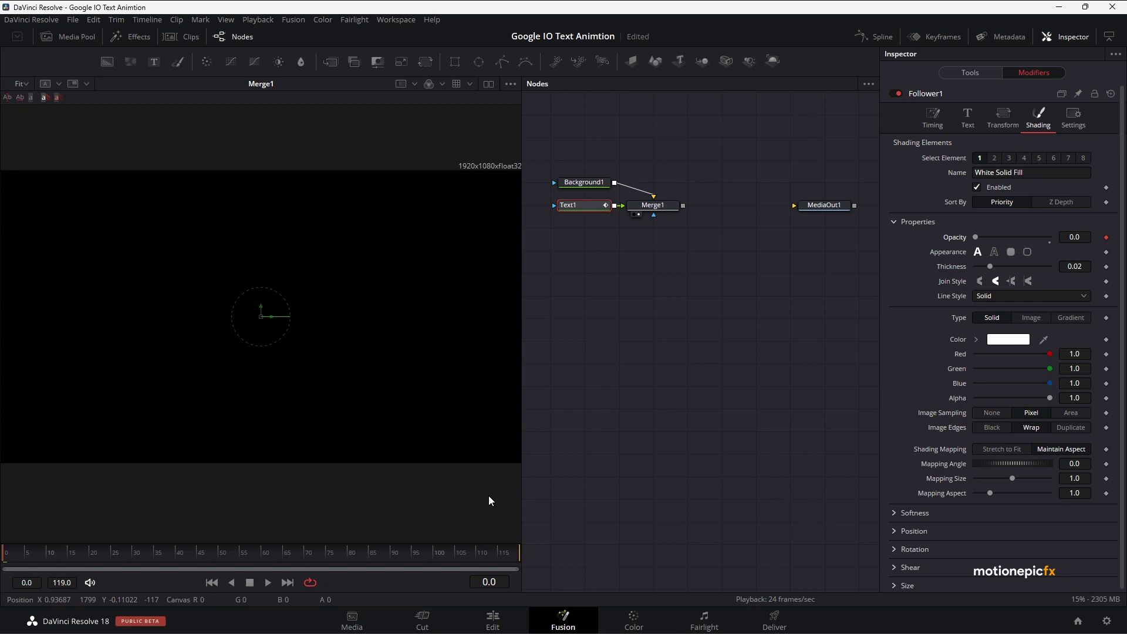
- Keyframe the first shading element's opacity at 1.0 on frame 1, and scrub the reveal back to frame 0
key(Right)
drag(976, 242, 1052, 235)
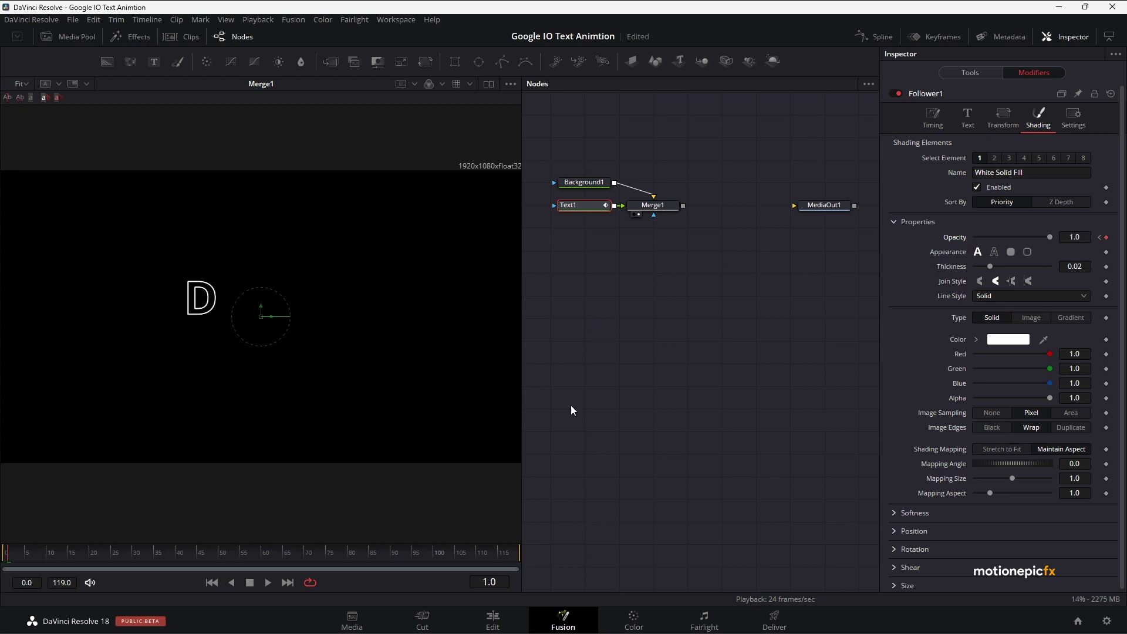
drag(48, 562, 7, 562)
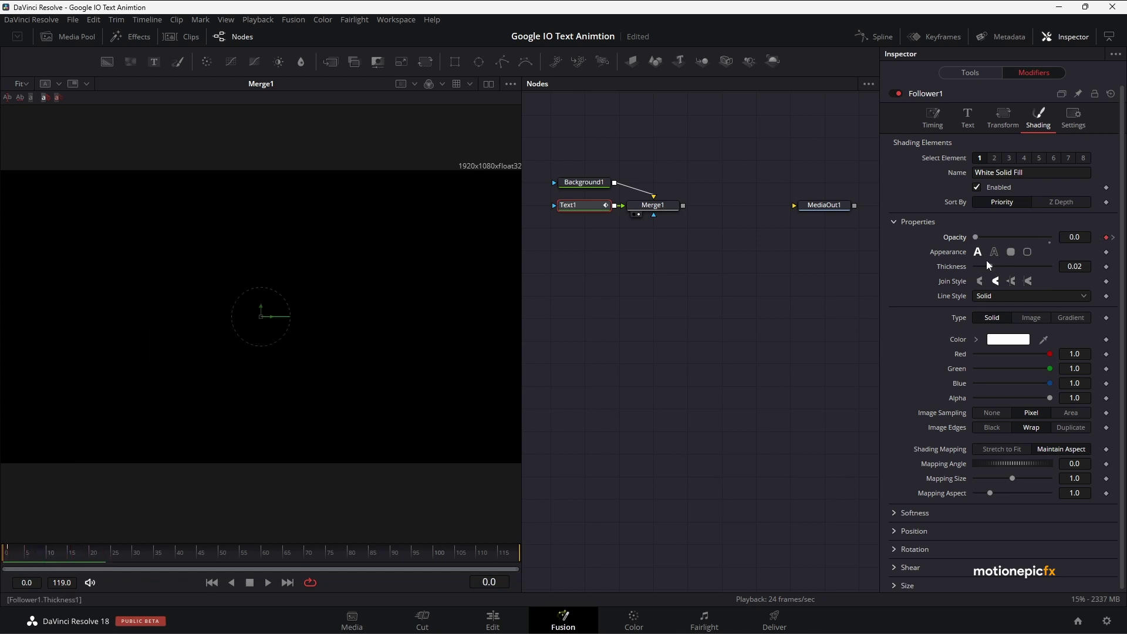
- Enable the second shading element in the Follower modifier, and return to the Text1 node's own settings
click(994, 159)
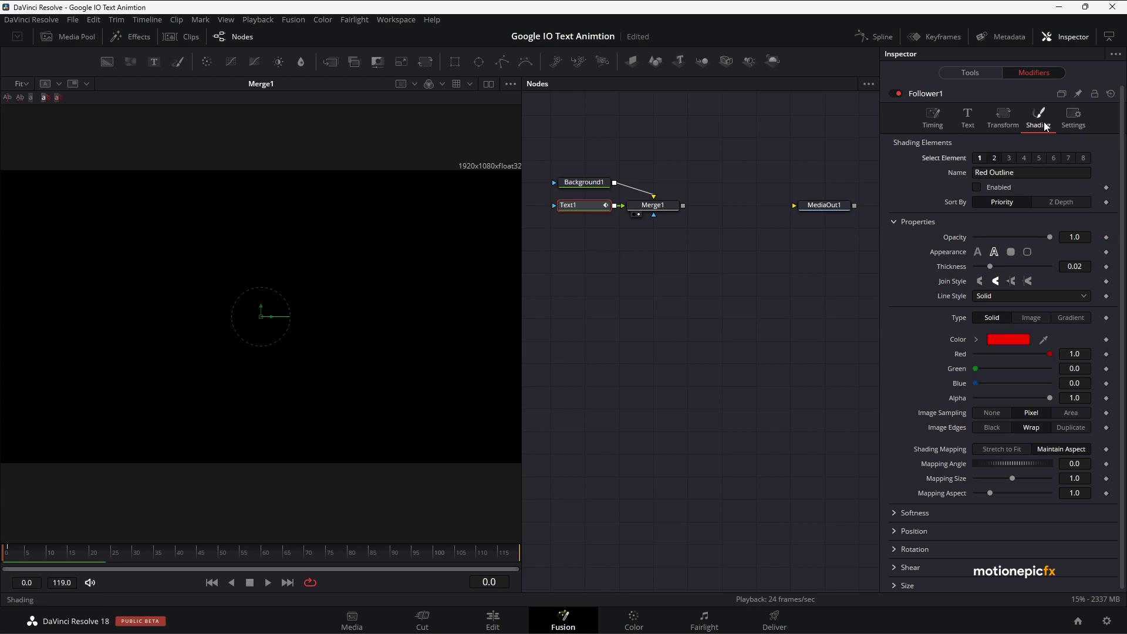
click(976, 188)
click(973, 76)
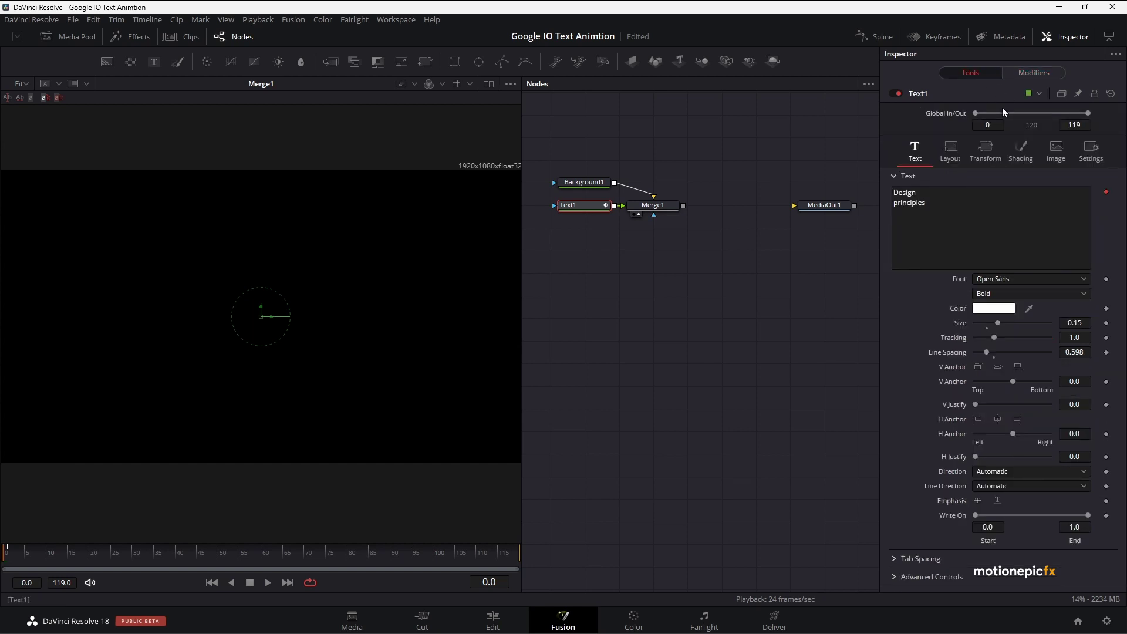
- Enable the second shading element in Text1's own shading settings, and return to the Follower modifier's settings
click(1018, 154)
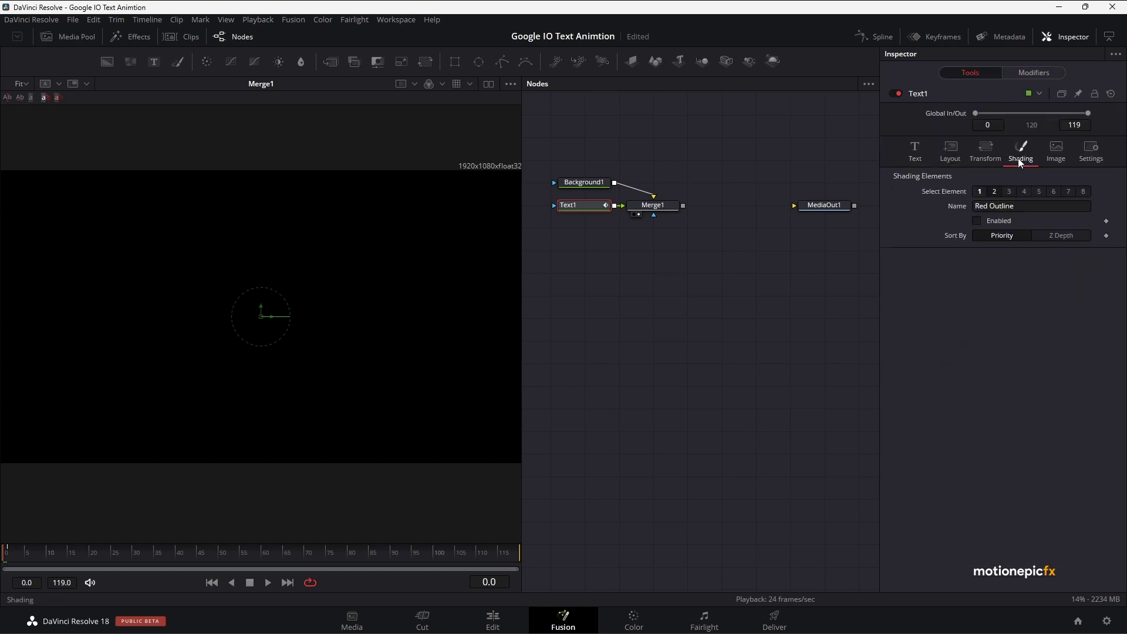
click(979, 221)
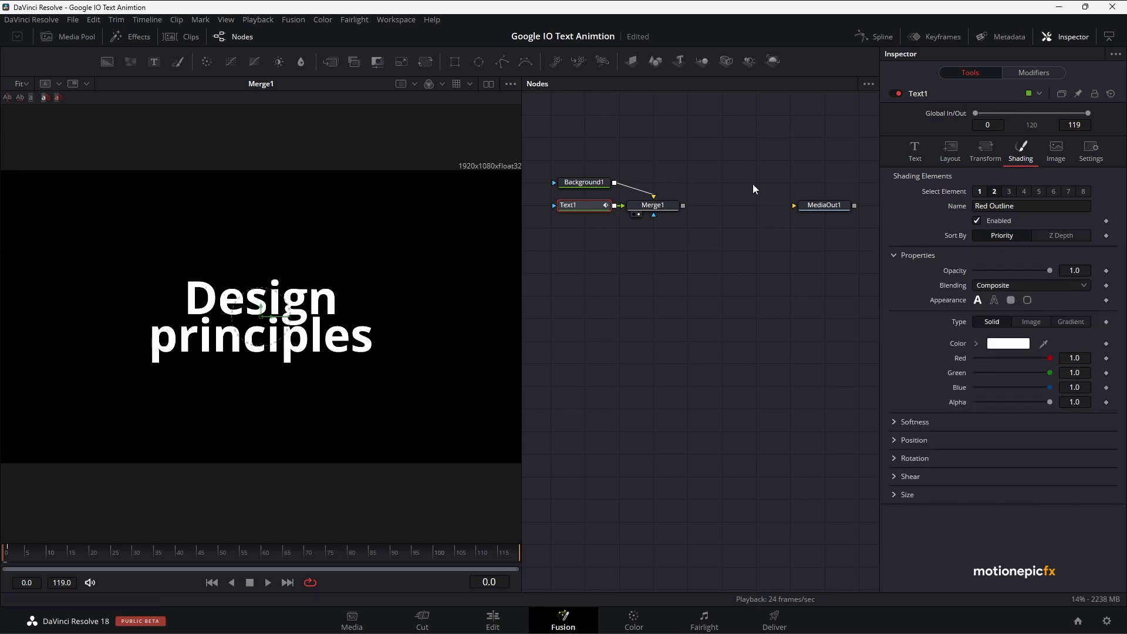
click(1034, 72)
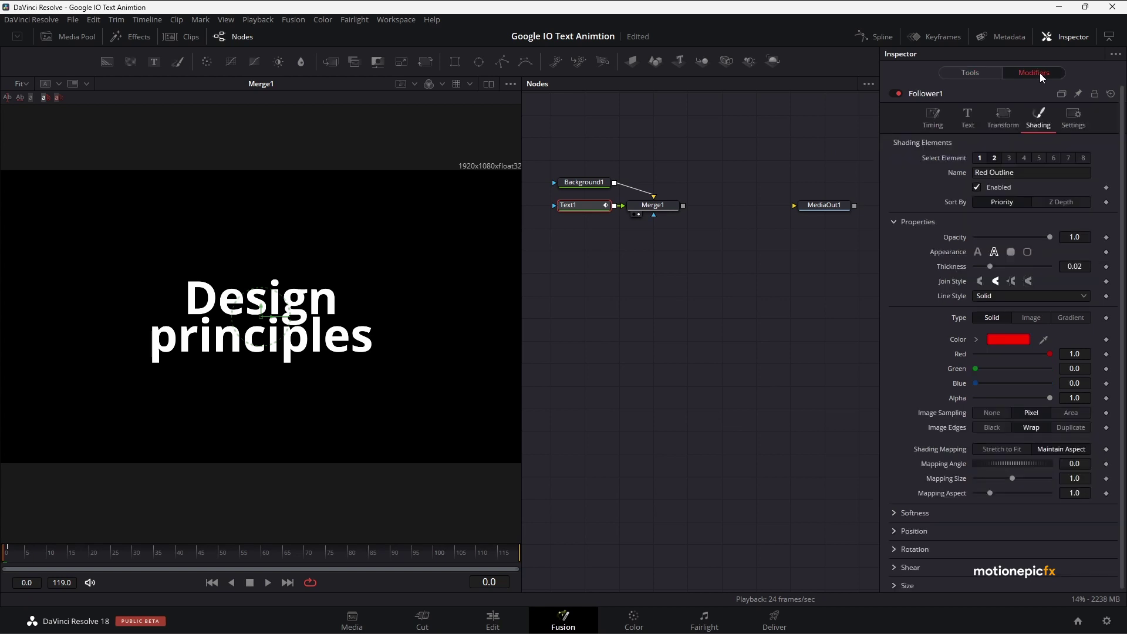
- Keyframe the opacity of the Follower's second shading element at 0.0 on frame 1
click(9, 552)
click(1106, 237)
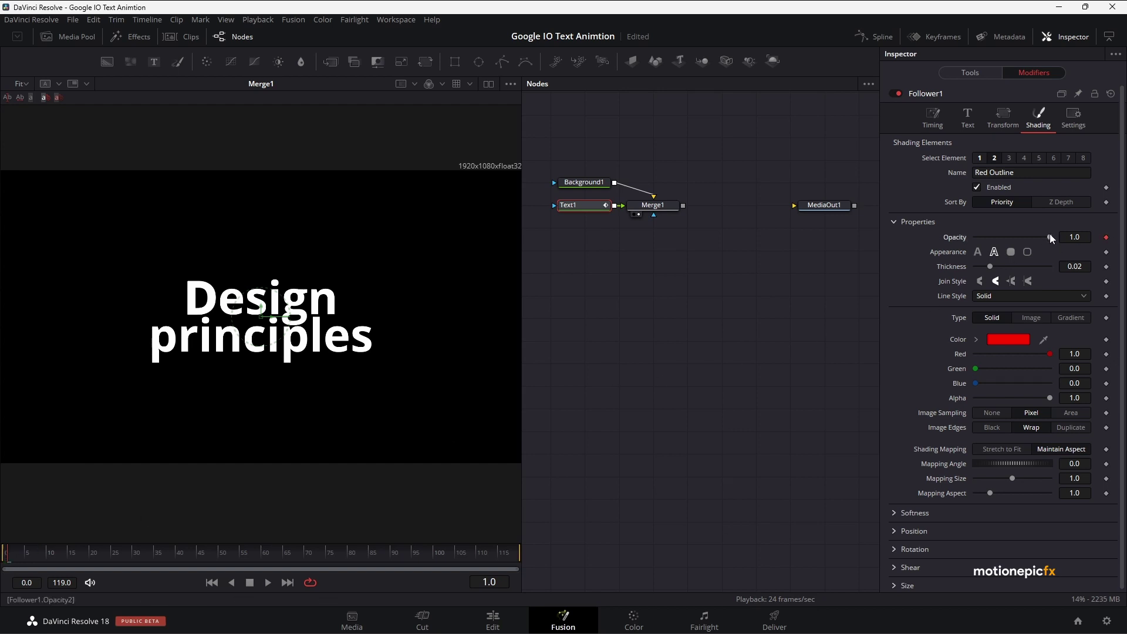
drag(1047, 237, 829, 240)
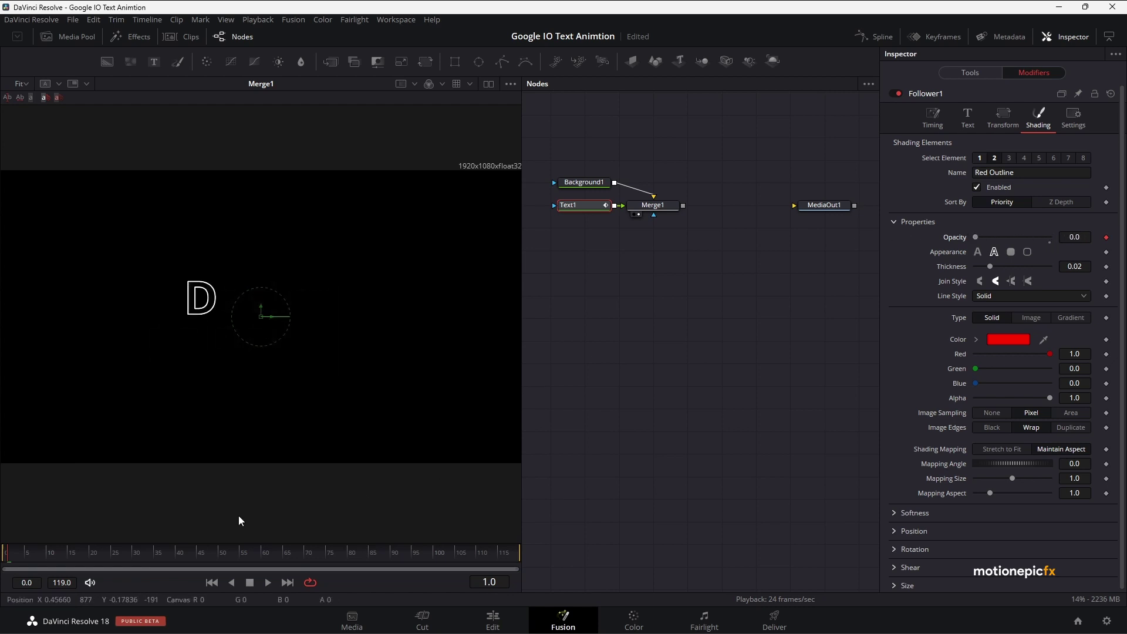
- Keyframe the Follower's second shading element opacity at 1.0 on frame 2, and scrub through the letter reveal
key(Right)
drag(977, 237, 1039, 241)
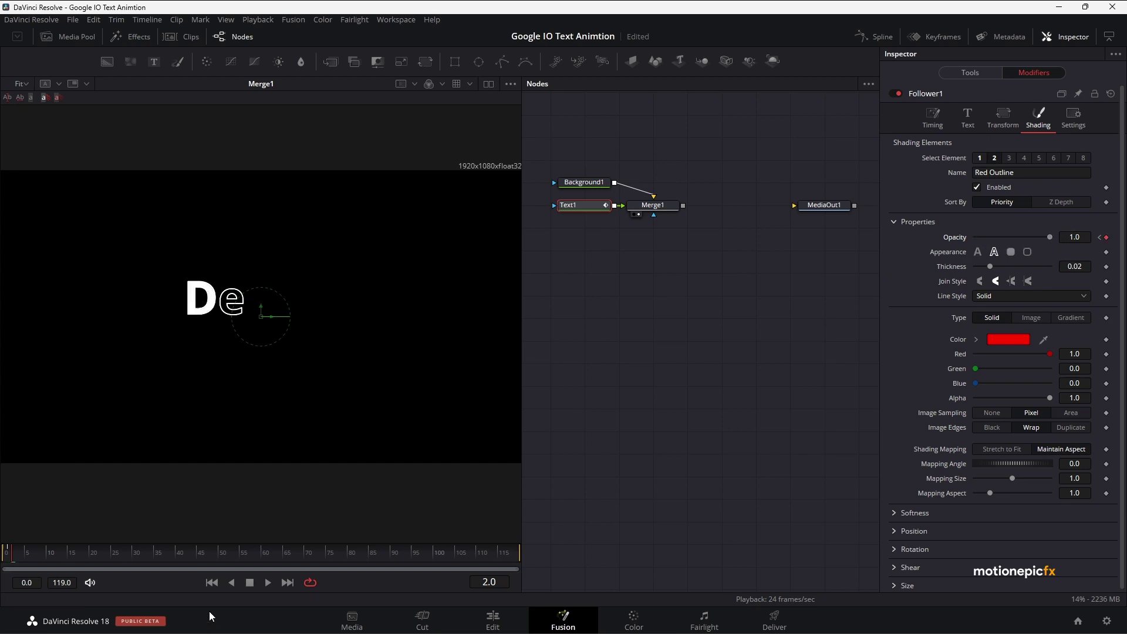
drag(24, 560, 97, 556)
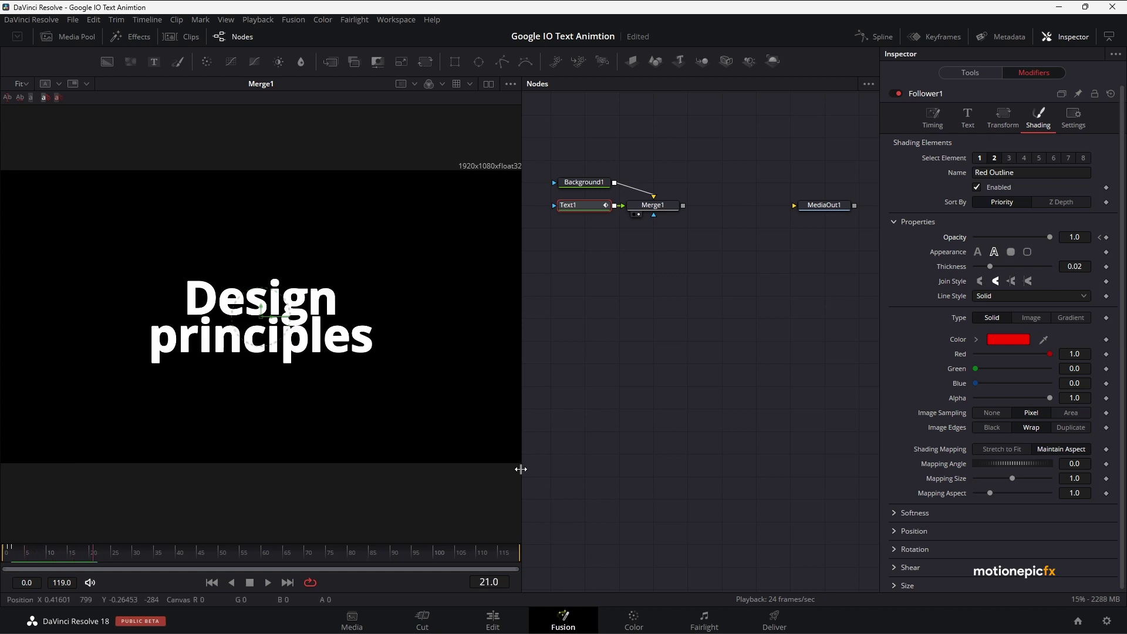
- Keyframe Text1's layout size at 1.0 on frame 10
click(962, 76)
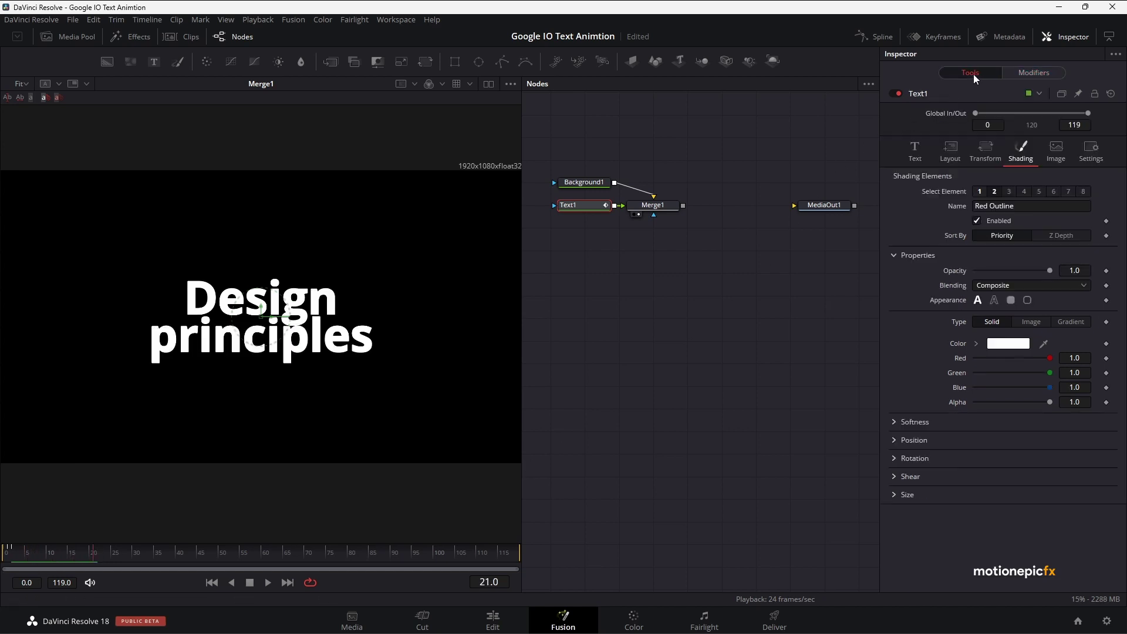
click(47, 547)
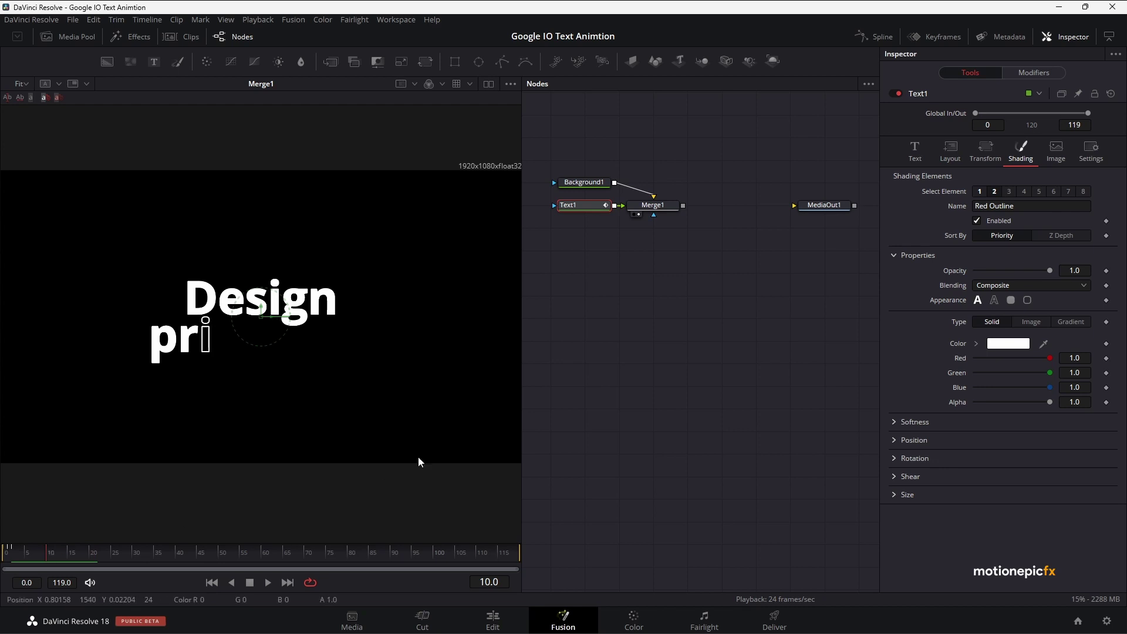
key(Right)
click(50, 554)
click(952, 154)
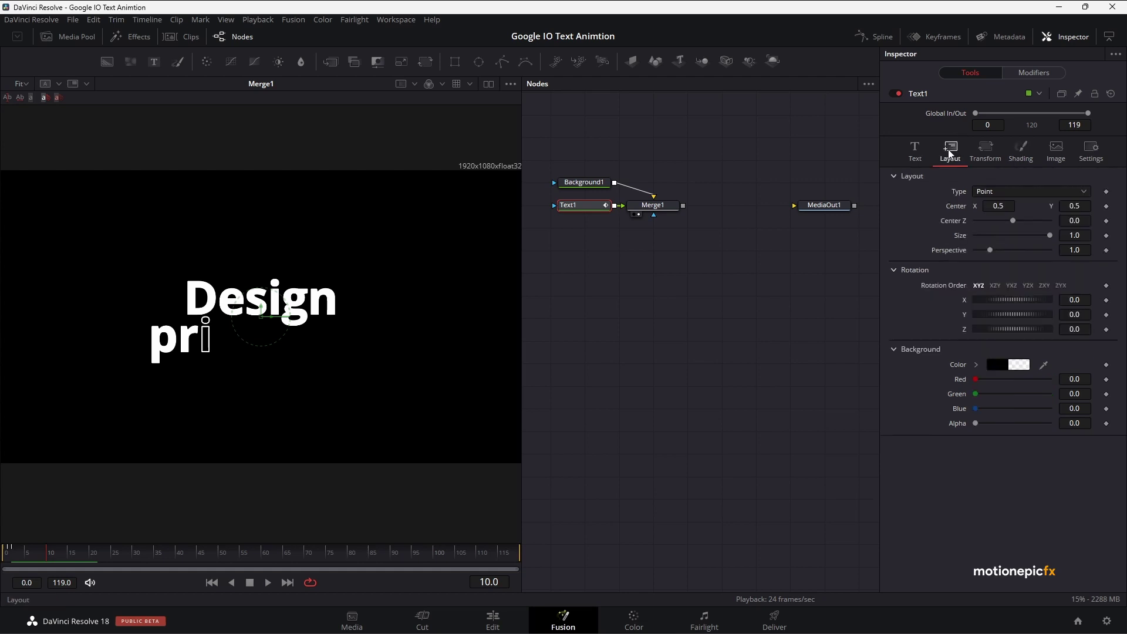
click(1106, 235)
- Set Text1's layout size to 4.0 on frame 11
key(Right)
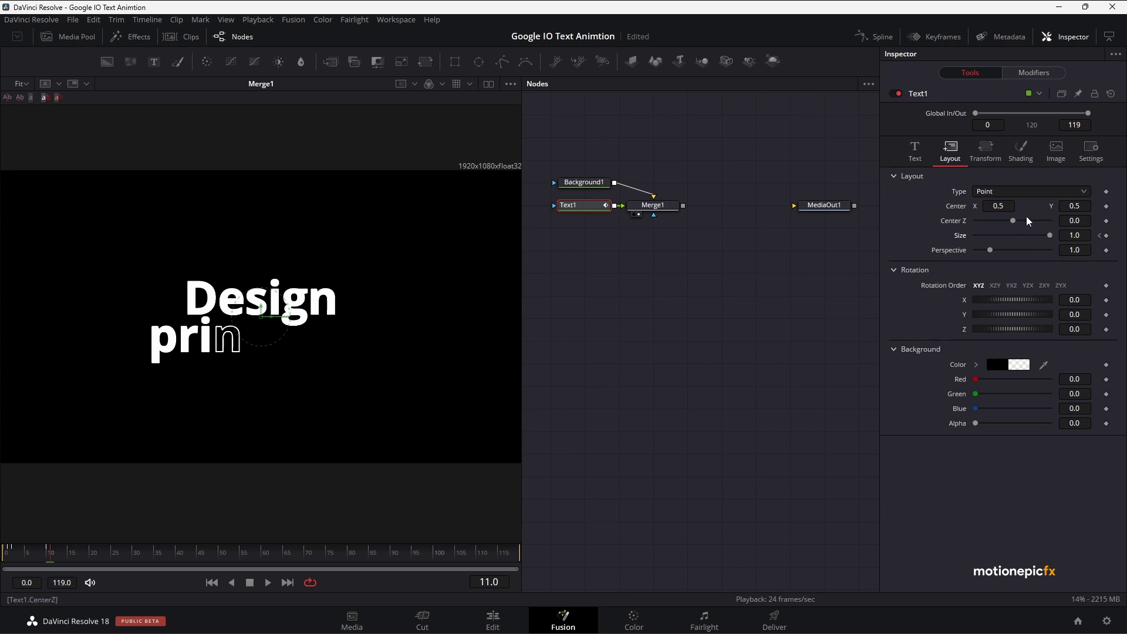
click(1080, 236)
text(4)
key(Tab)
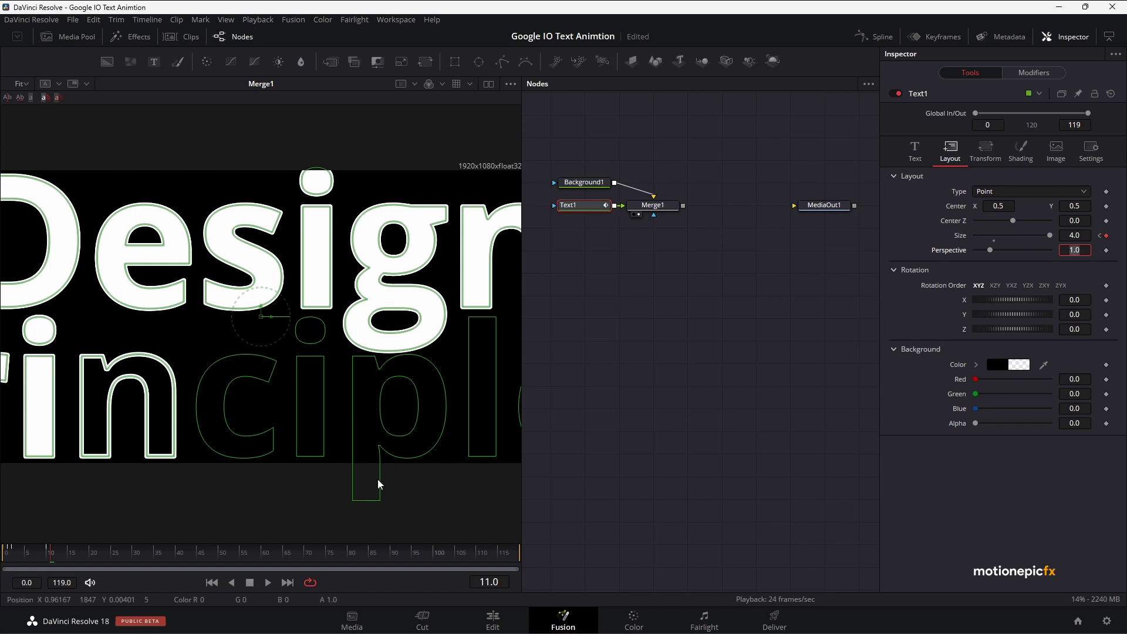
- Keyframe Text1's layout center at X 0.5, Y 0.5 on frame 10, and raise its Y to about 0.658 on frame 11
drag(50, 558, 49, 558)
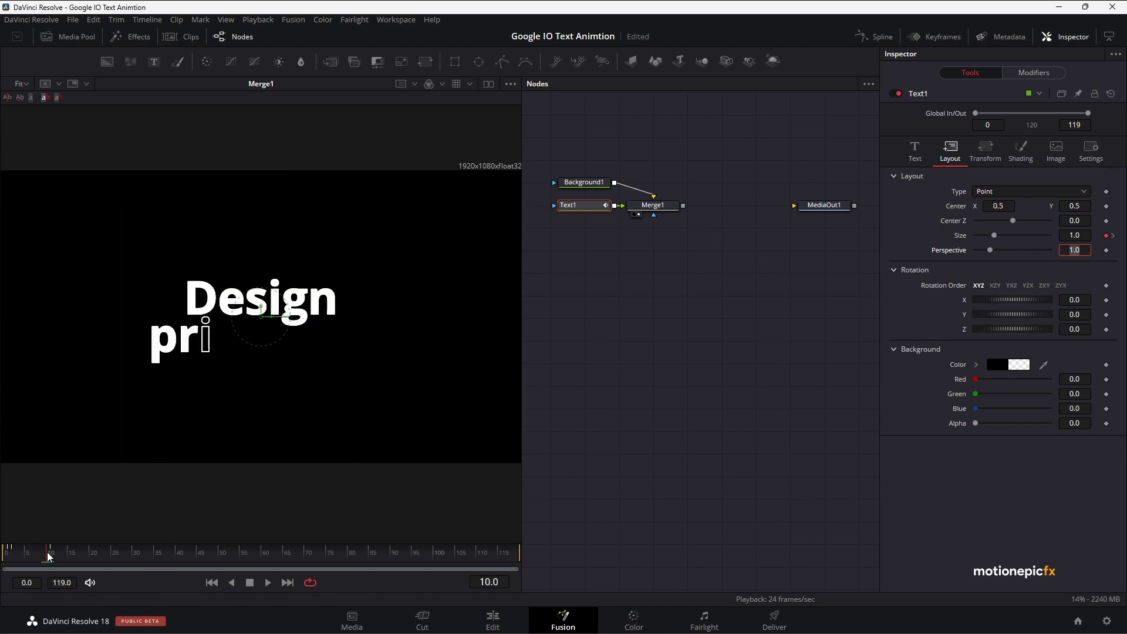
click(1106, 206)
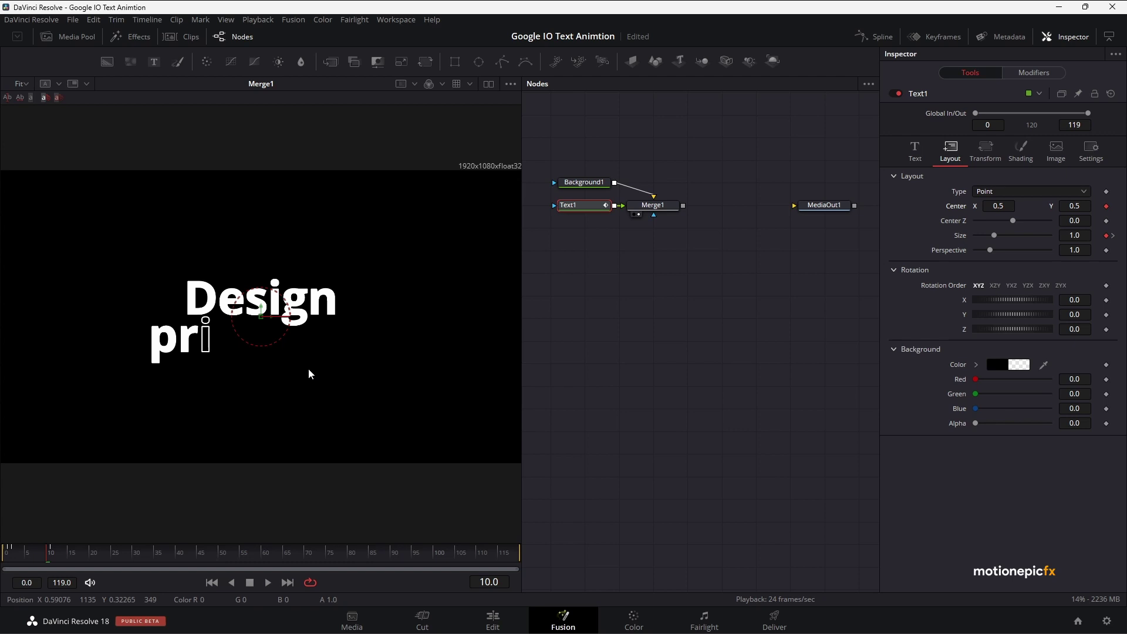
key(Right)
drag(1082, 202, 1109, 203)
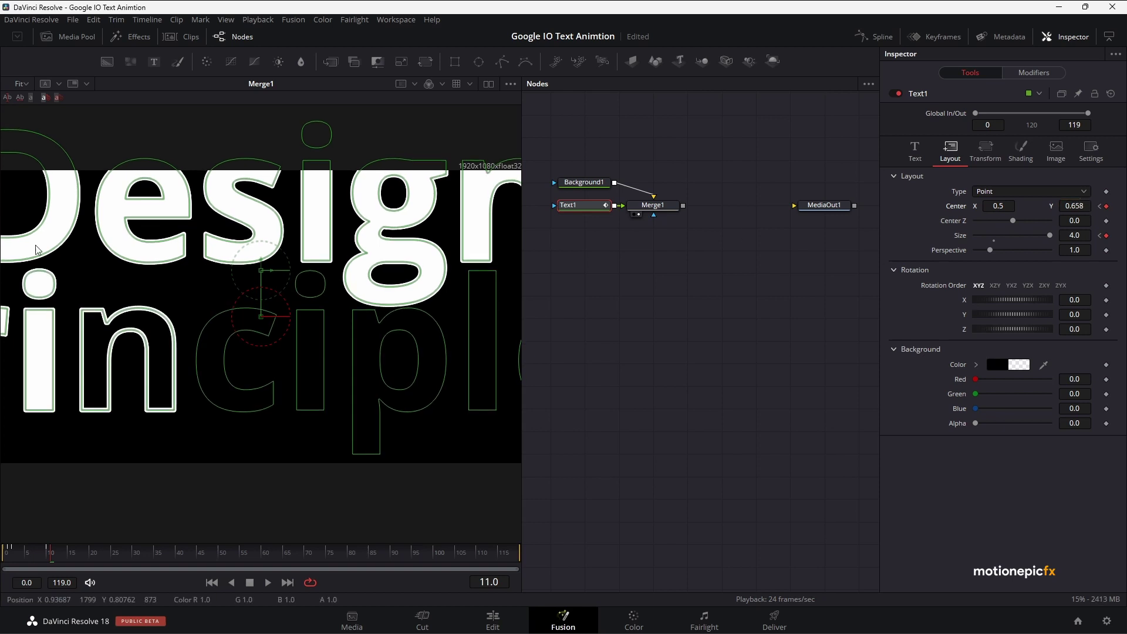
- Show the viewer guides and raise Text1's layout center Y to 0.747 on frame 11
right_click(173, 296)
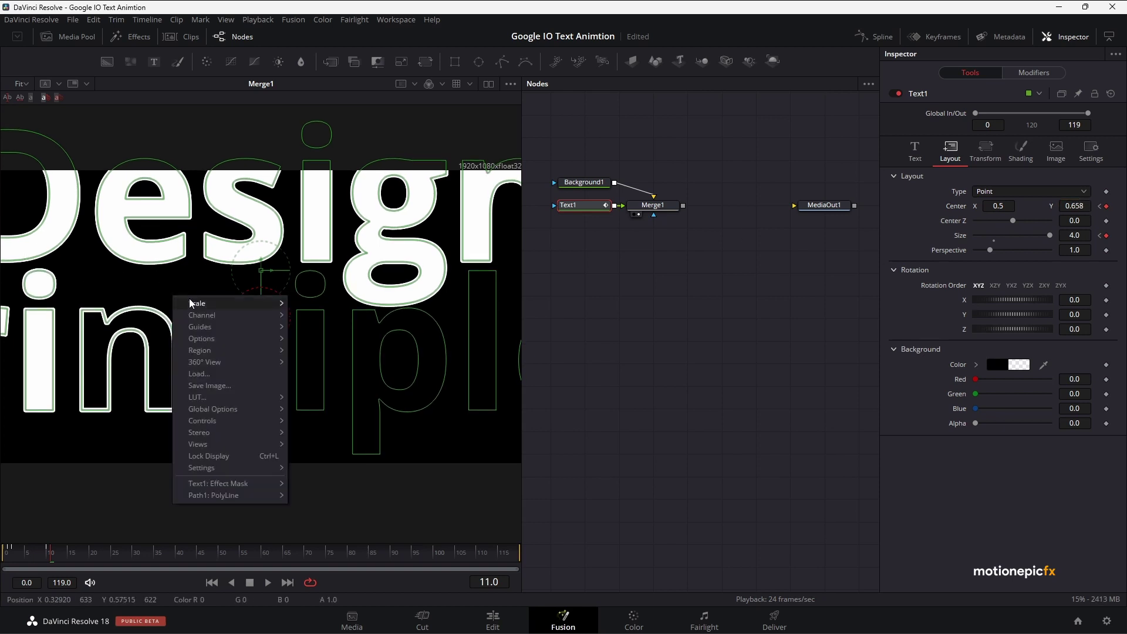
mouse_move(275, 326)
click(311, 326)
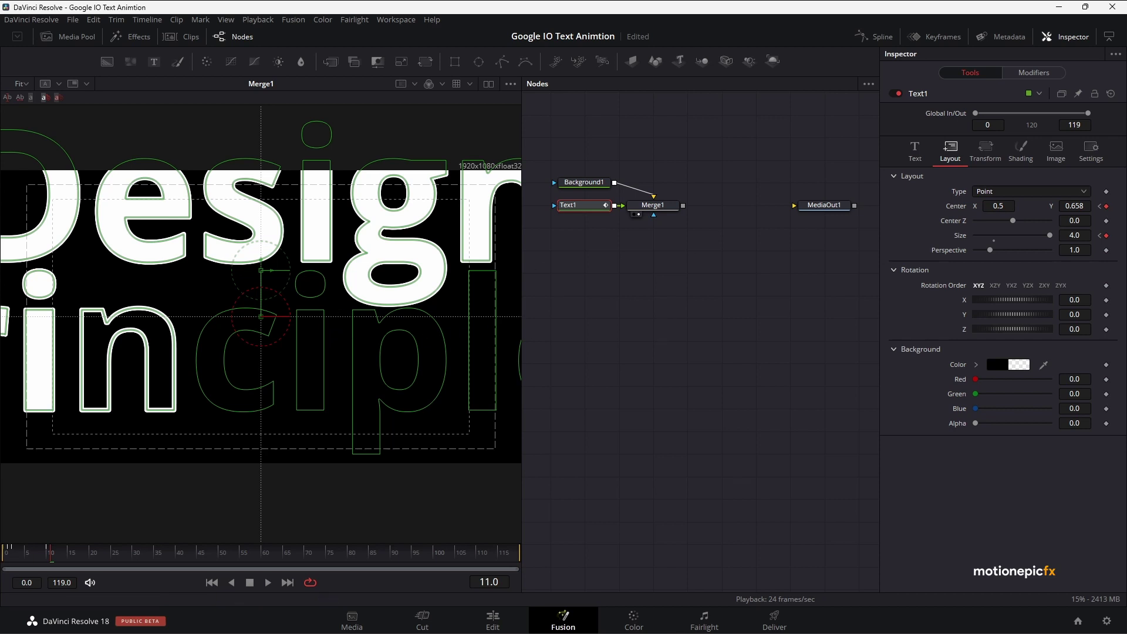
drag(1074, 206, 1104, 206)
- Deselect the text node and play the animation from the start to check the reveal and the size jump
click(593, 276)
click(212, 582)
key(space)
click(211, 584)
key(space)
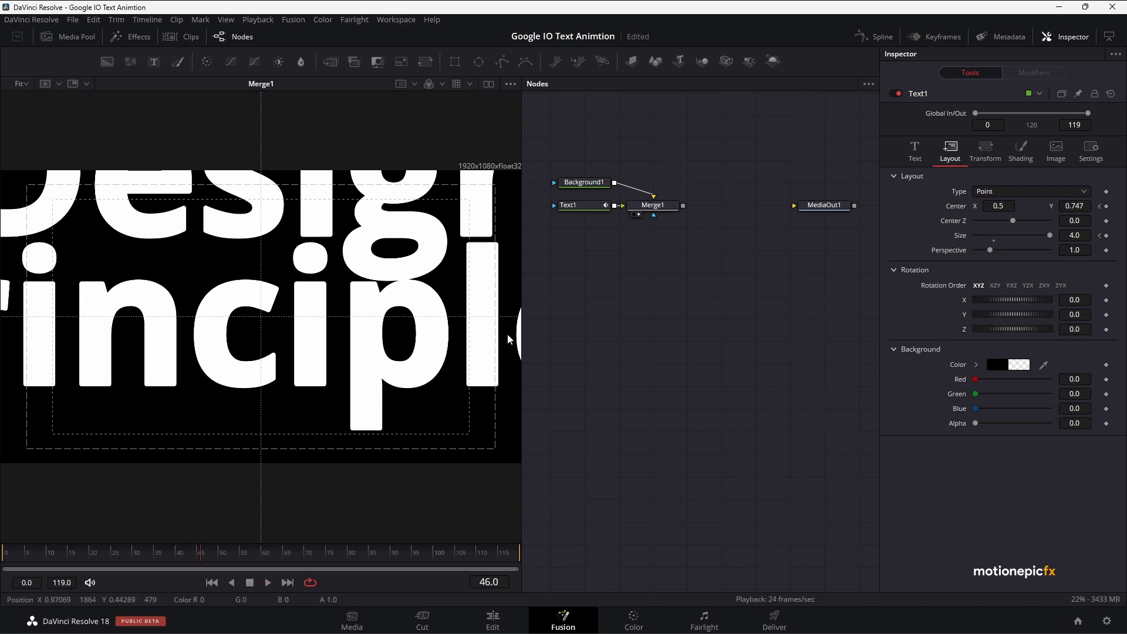
- Change the font of Text1 to Product Sans
click(586, 205)
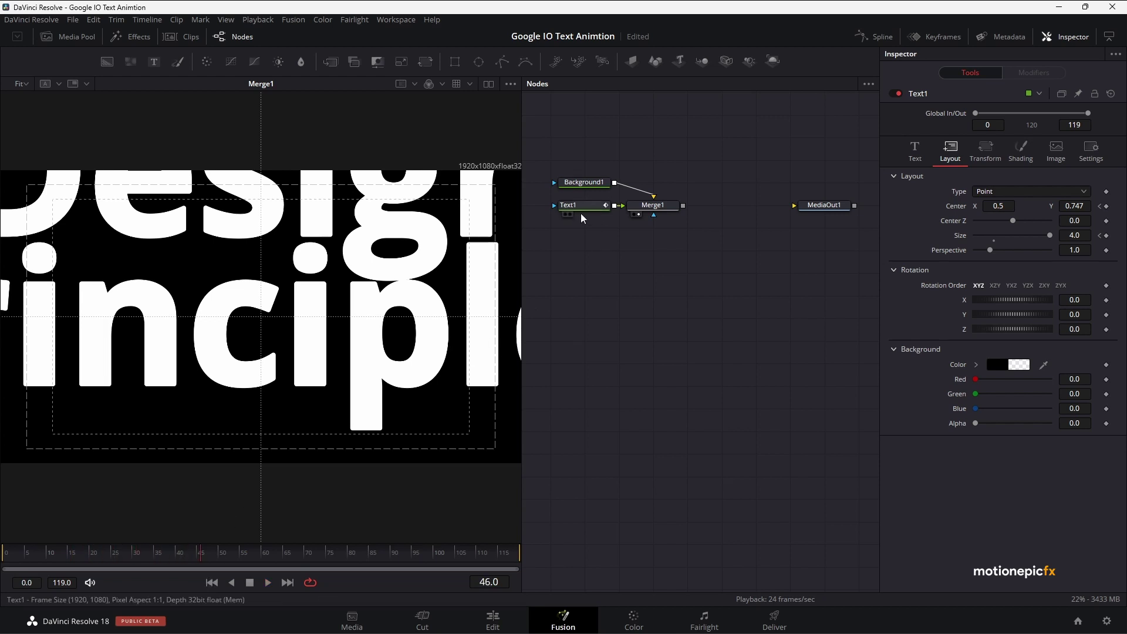
click(915, 151)
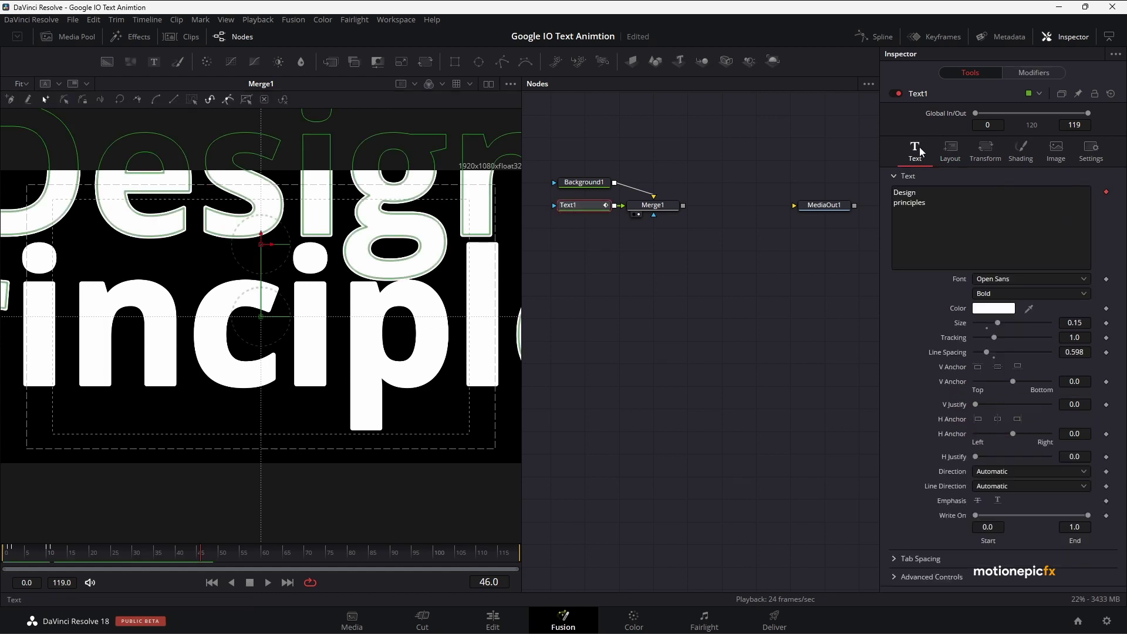
click(1006, 281)
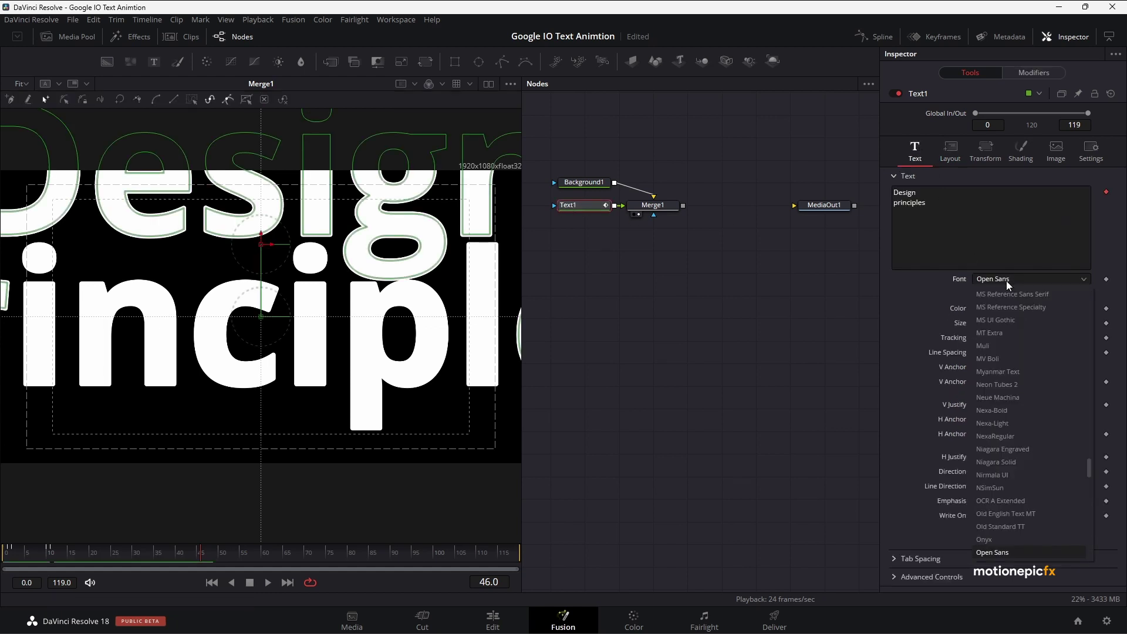
key(Down)
key(Down)
key(Down)
key(Down)
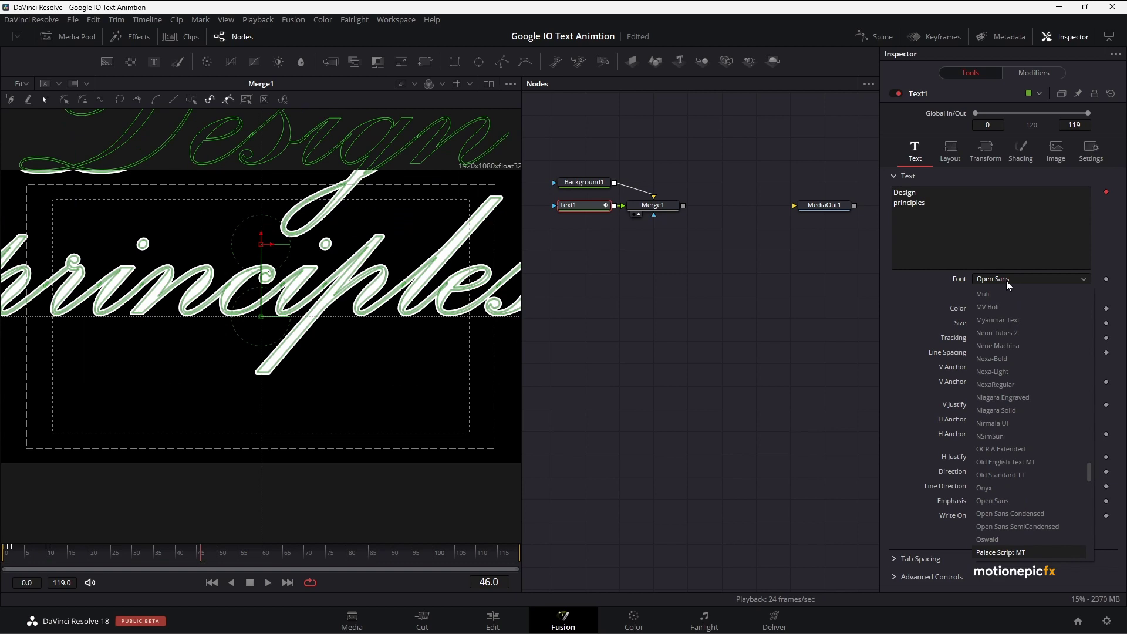
key(Down)
key(Down)
key(Down)
key(Down)
key(Down)
key(Down)
key(Down)
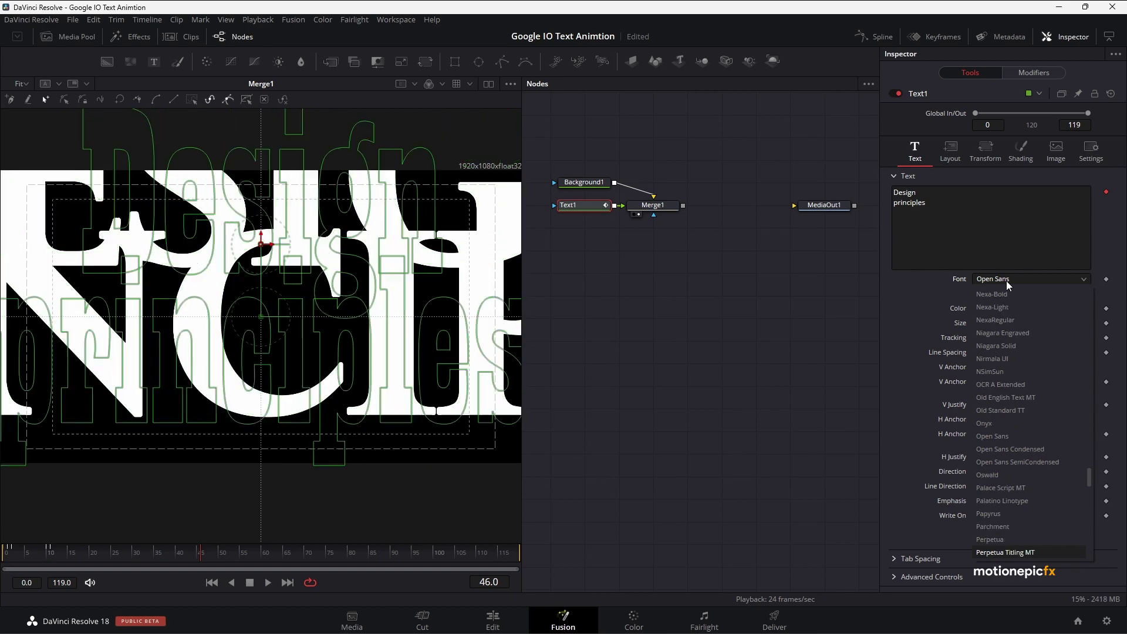
key(Down)
key(Down)
key(Down)
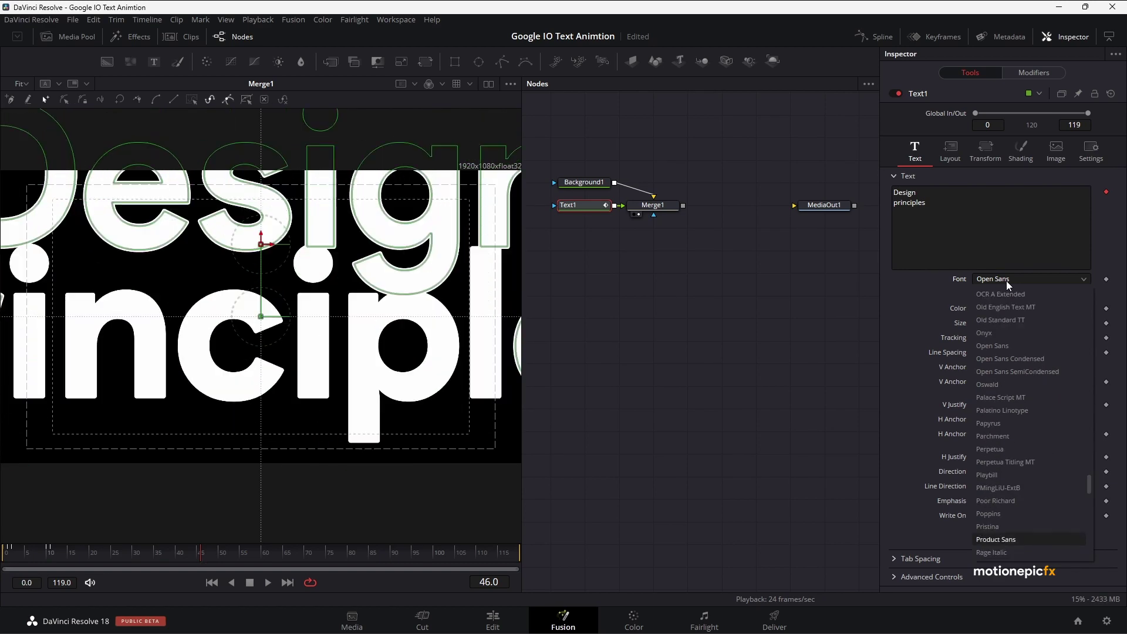
key(Return)
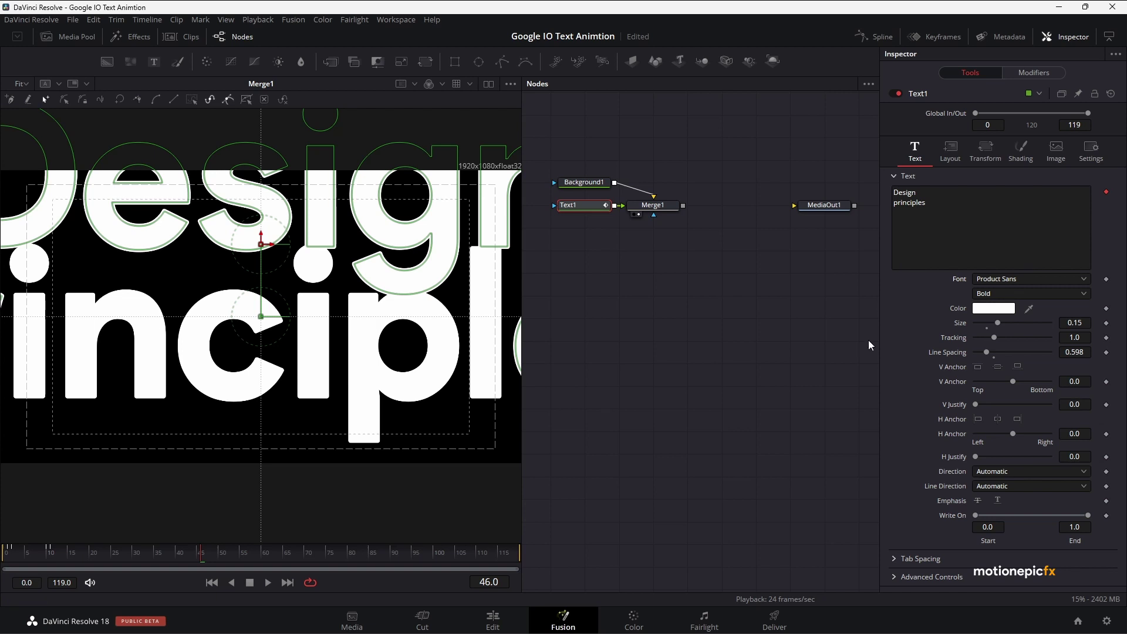
- Set Text1's line spacing to 0.655
click(1074, 352)
text(0.6)
key(Return)
scroll(1075, 352, up, 5)
scroll(1075, 353, up, 3)
- Play the animation with the new font from the start over frames 0 to 36, and go to frame 11
click(212, 582)
click(268, 582)
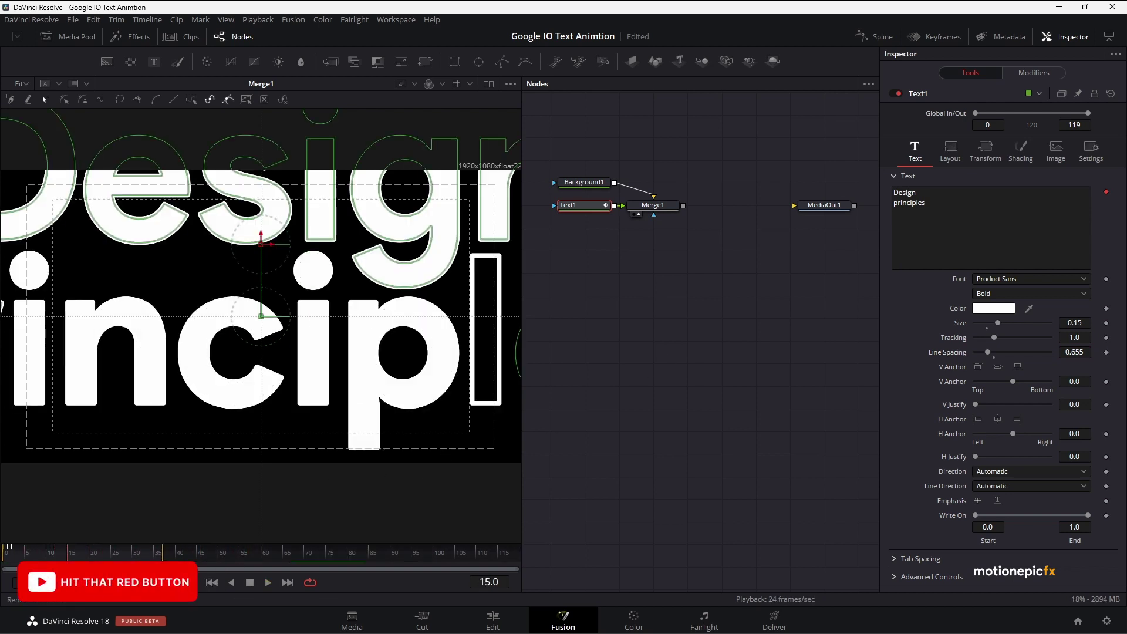
click(53, 555)
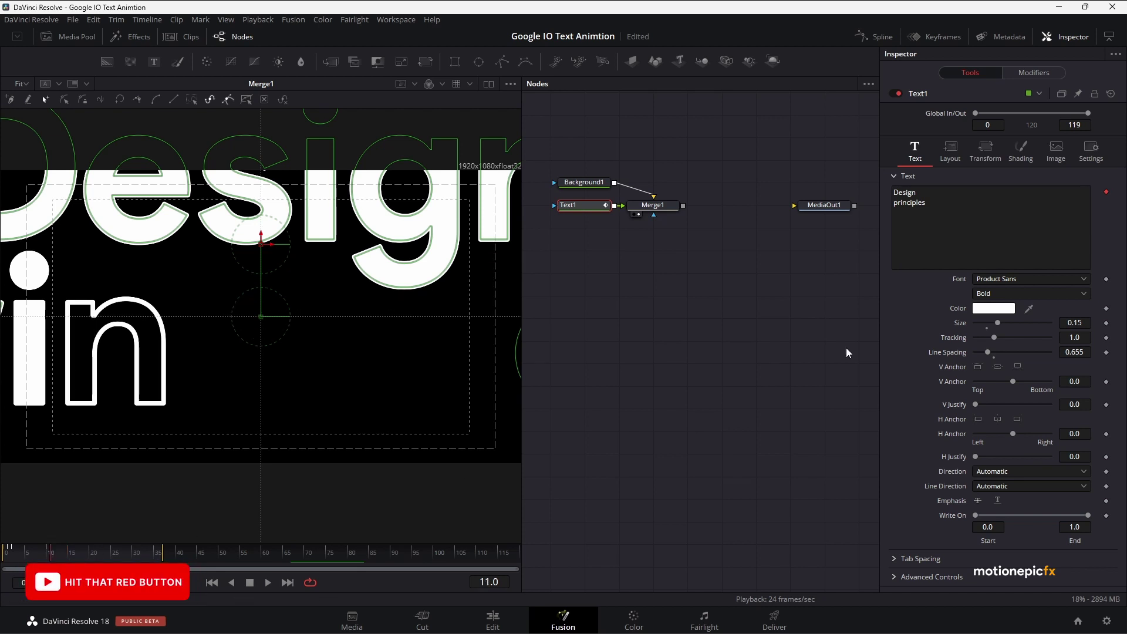
- Keyframe Text1's layout center X at 0.062 on frame 30, keeping Y at 0.747, and save the project
click(951, 151)
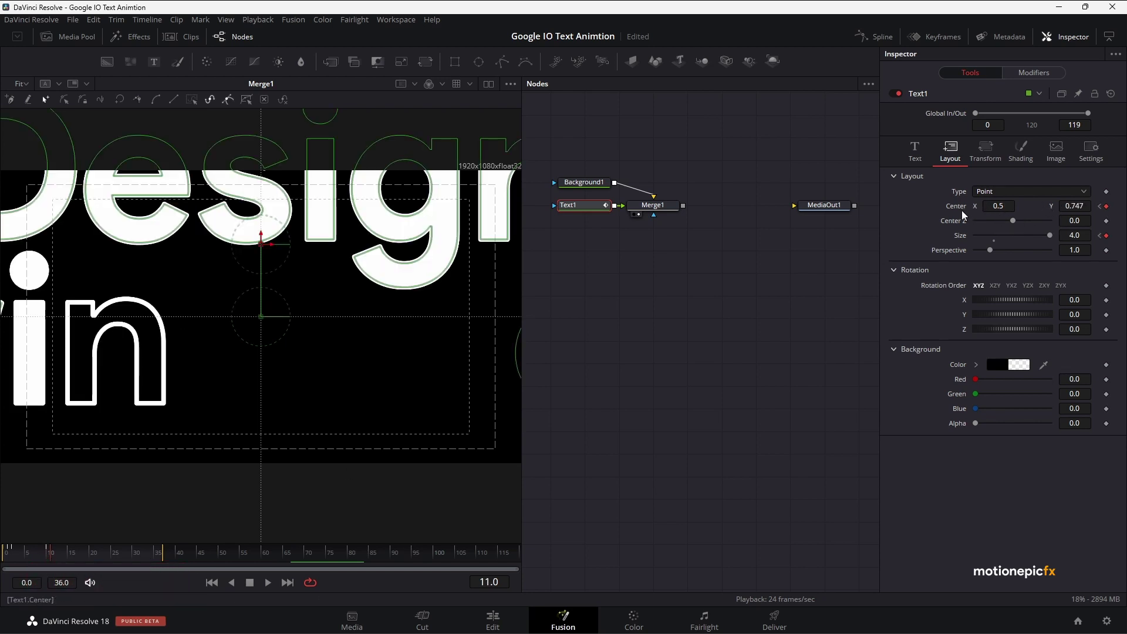
click(64, 558)
drag(63, 558, 136, 557)
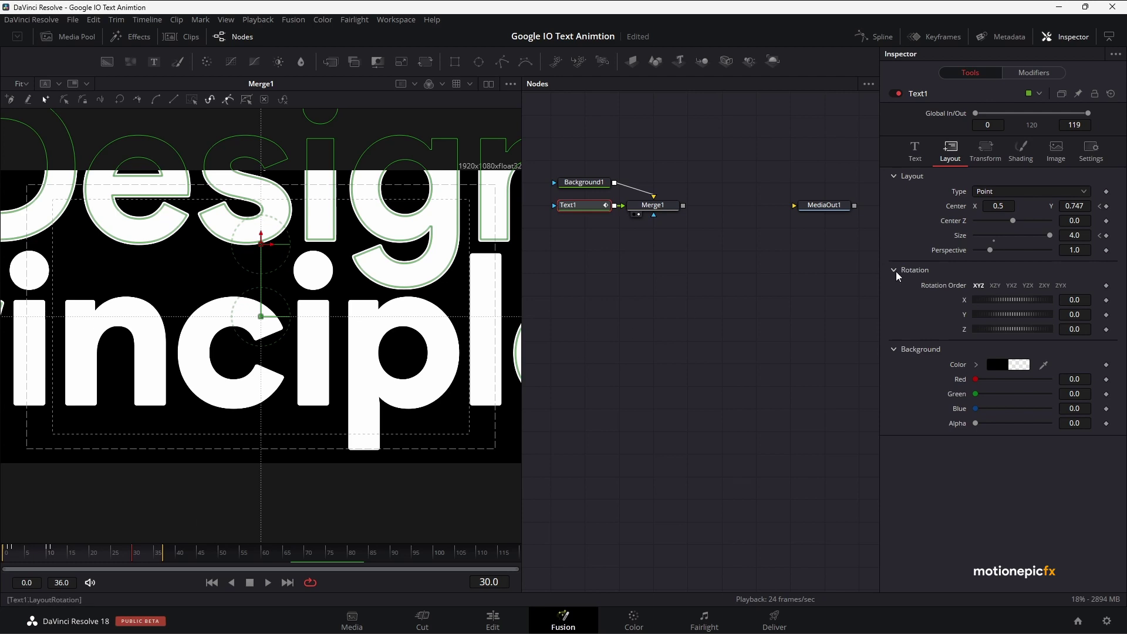
drag(998, 205, 742, 206)
key(ctrl+s)
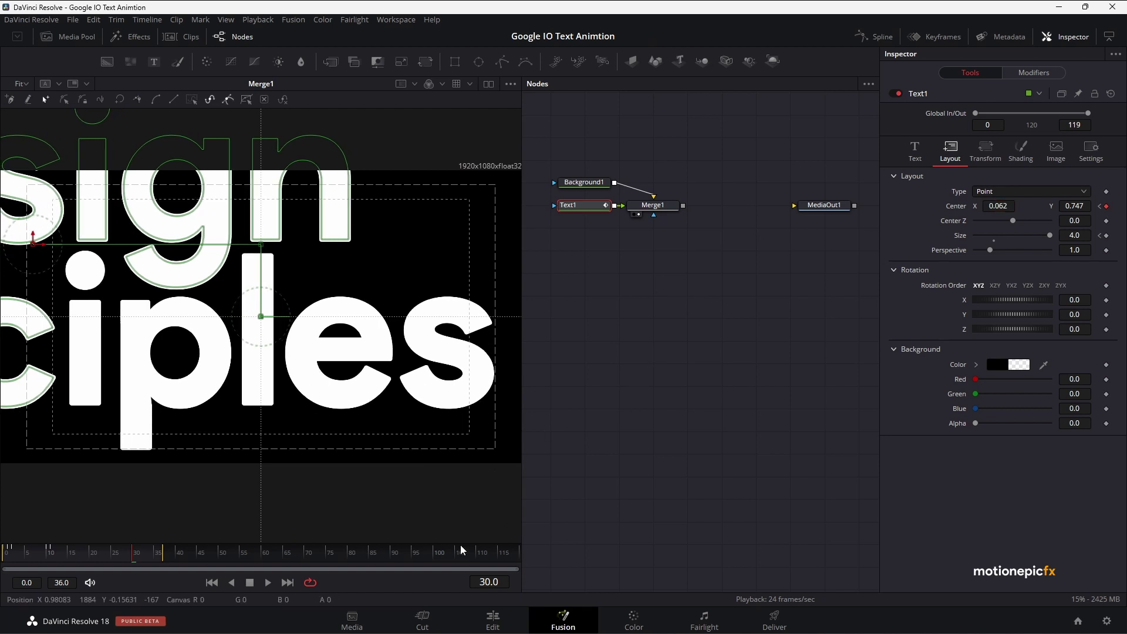
- Play the animation from the start to review the text's sideways movement
click(212, 582)
key(space)
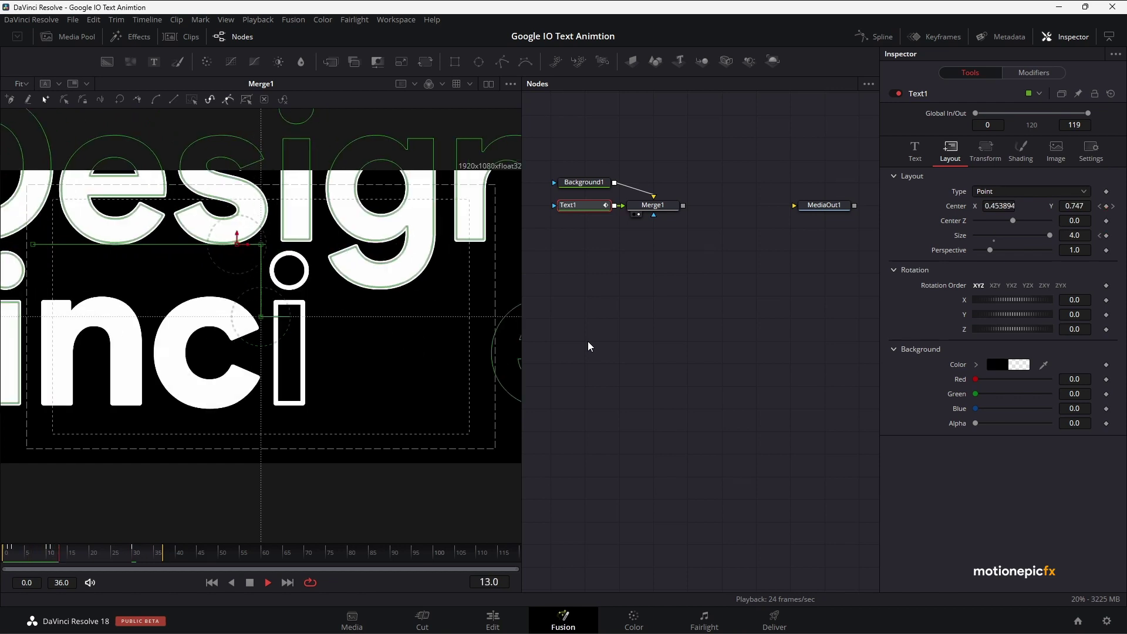
key(space)
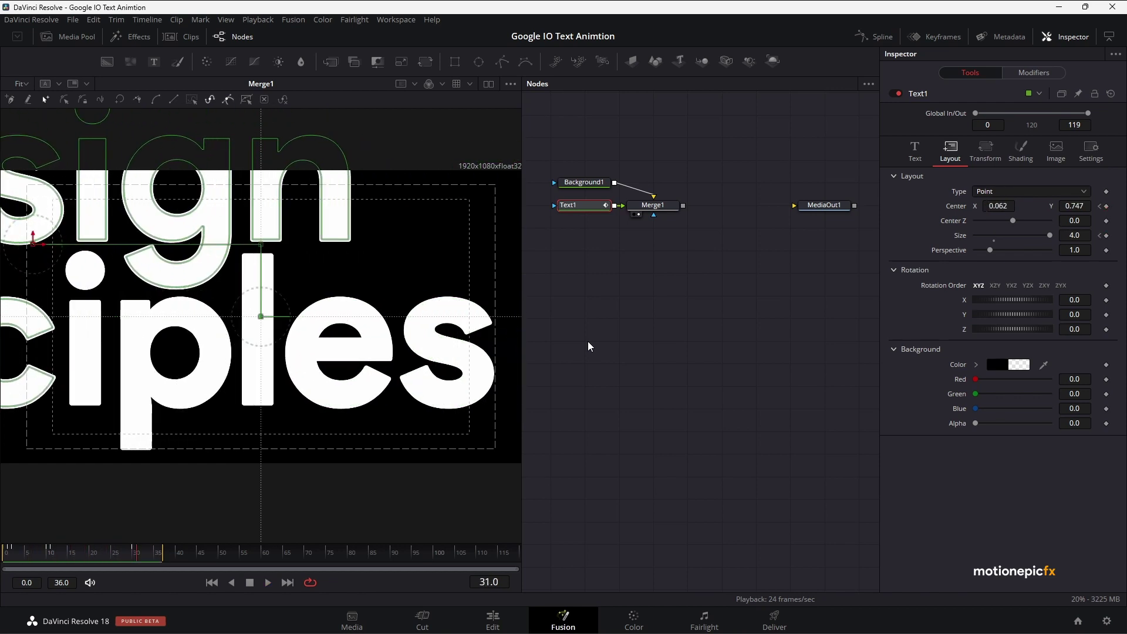
- Smooth all of Text1's keyframe curves in the spline editor and set their ease-in to 100
click(875, 37)
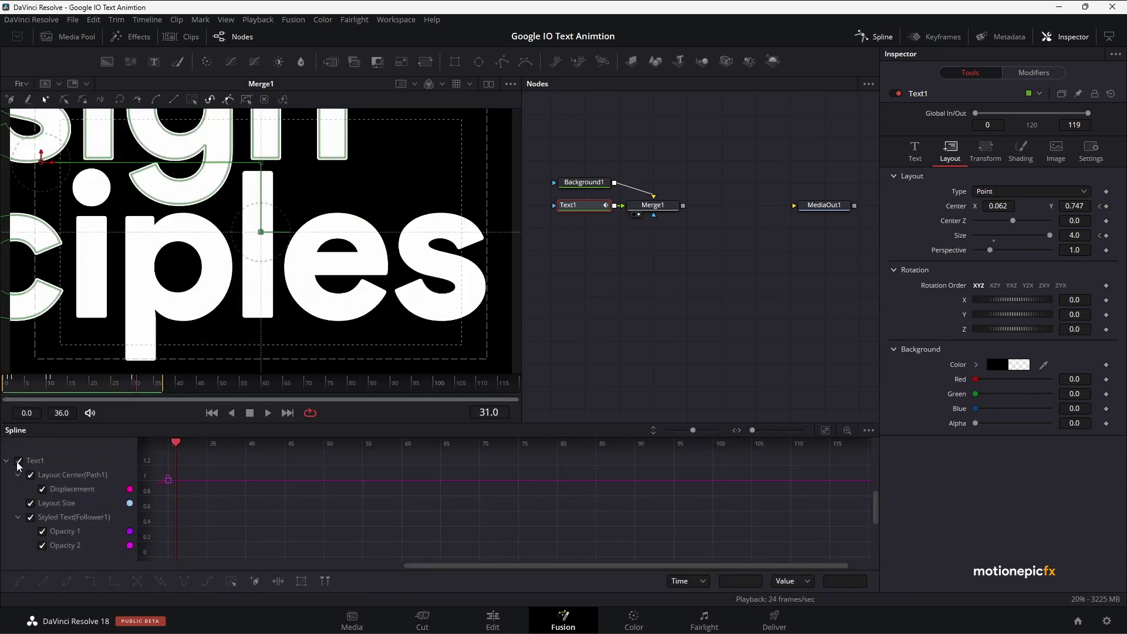
click(824, 432)
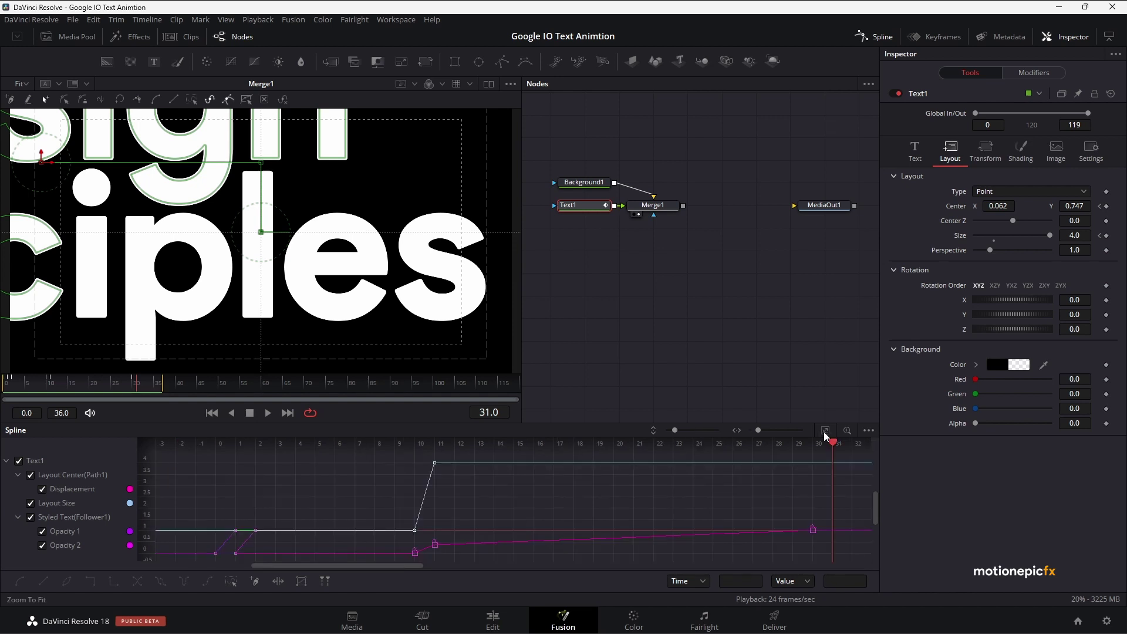
click(231, 581)
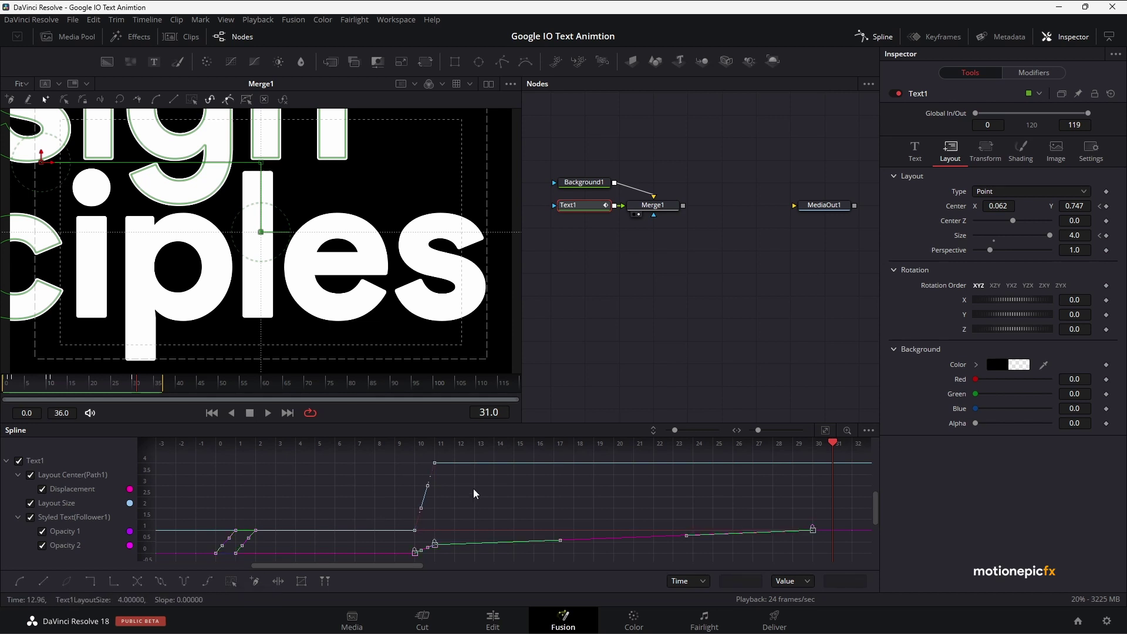
key(shift+s)
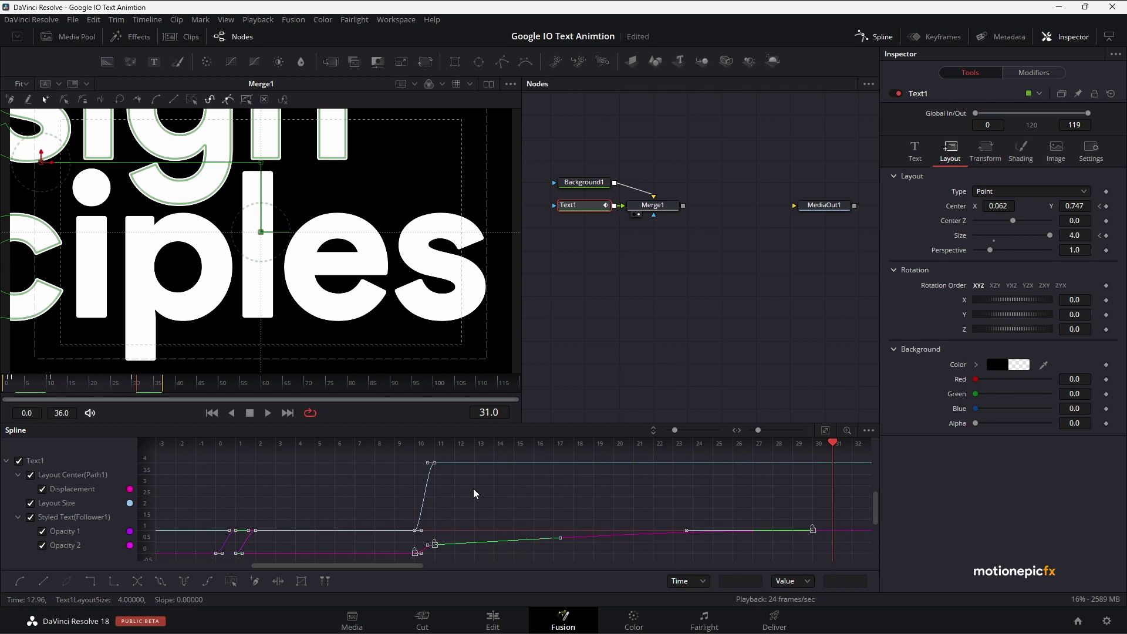
key(t)
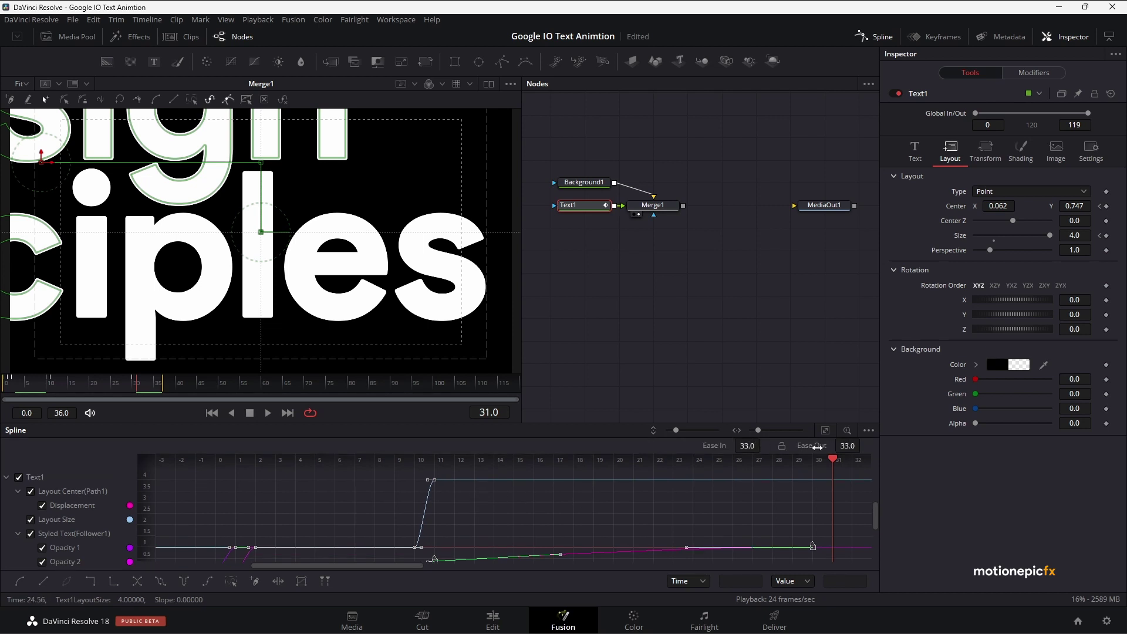
drag(747, 445, 763, 444)
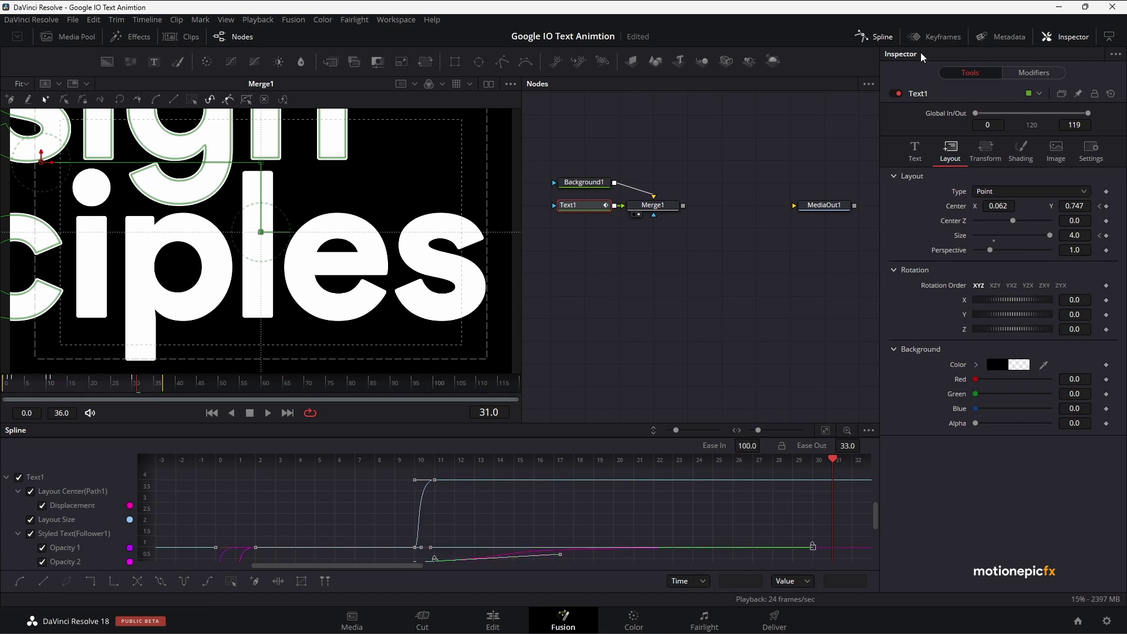
click(869, 33)
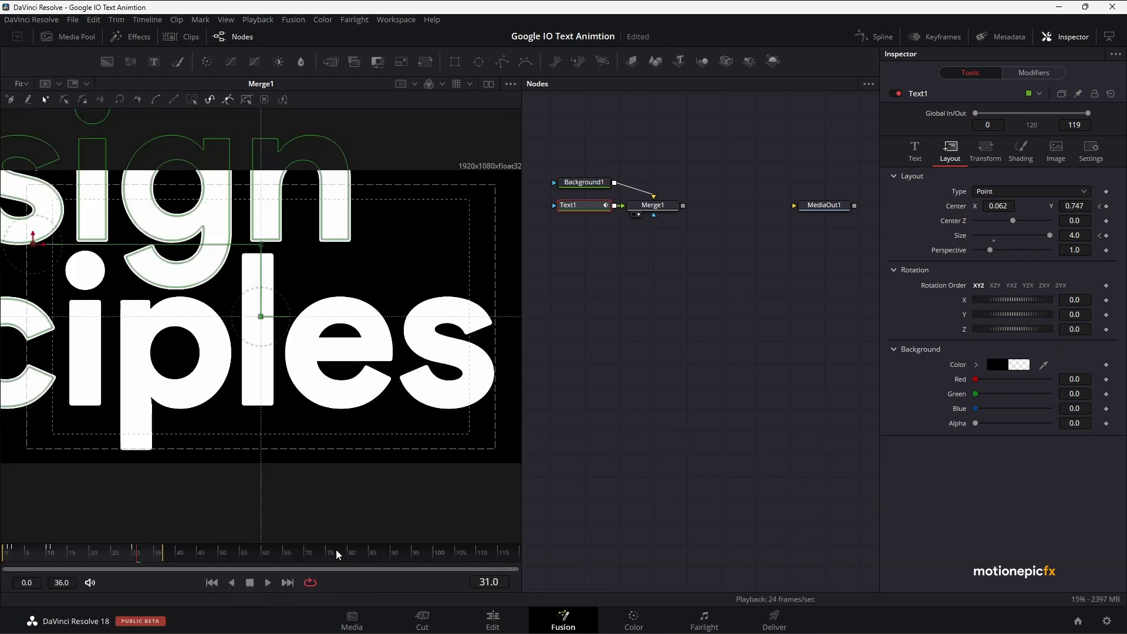
- Play the animation from the start to review the eased motion
click(212, 582)
key(space)
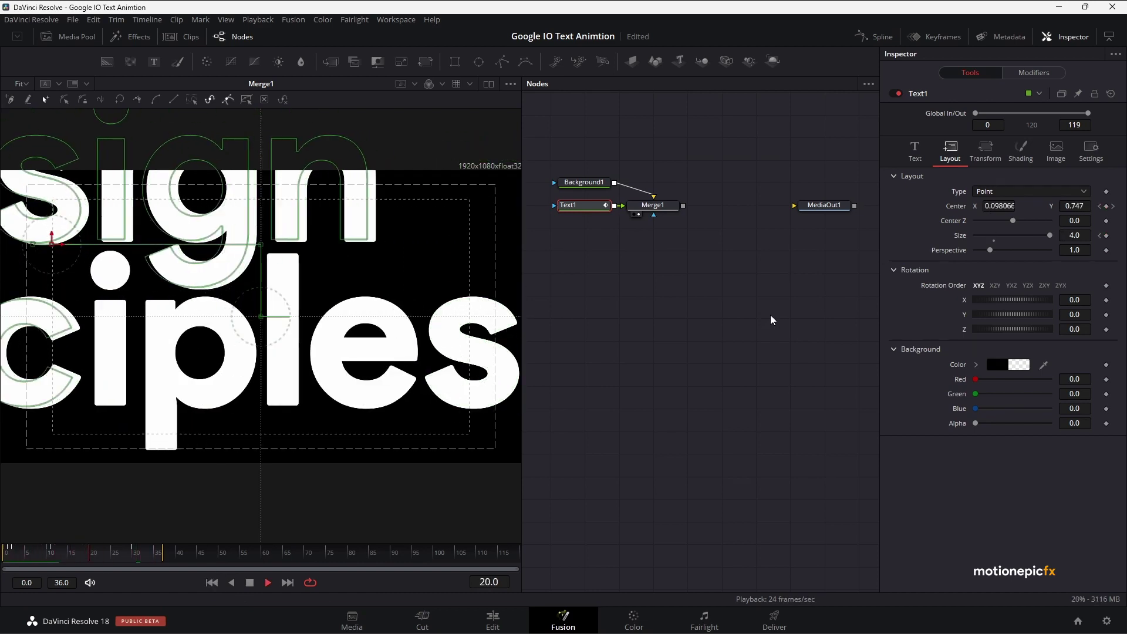
key(space)
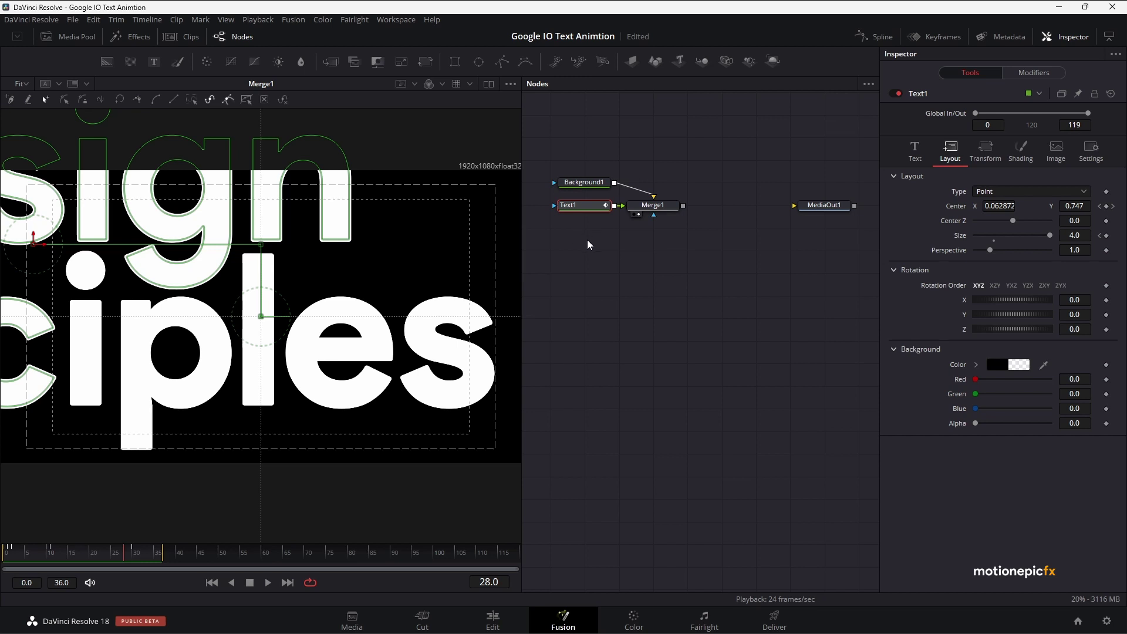
- Add a second Text+ node merged over Merge1 and enter "Design priciples" as its text
mouse_move(586, 243)
mouse_down()
mouse_move(555, 201)
mouse_move(585, 239)
mouse_up()
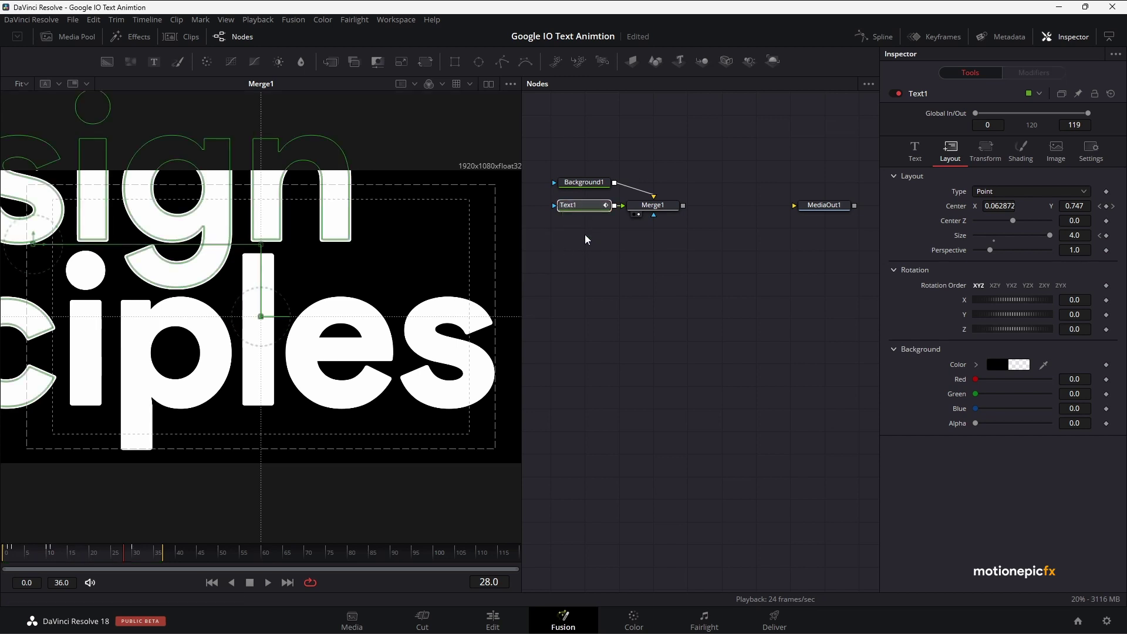
click(586, 253)
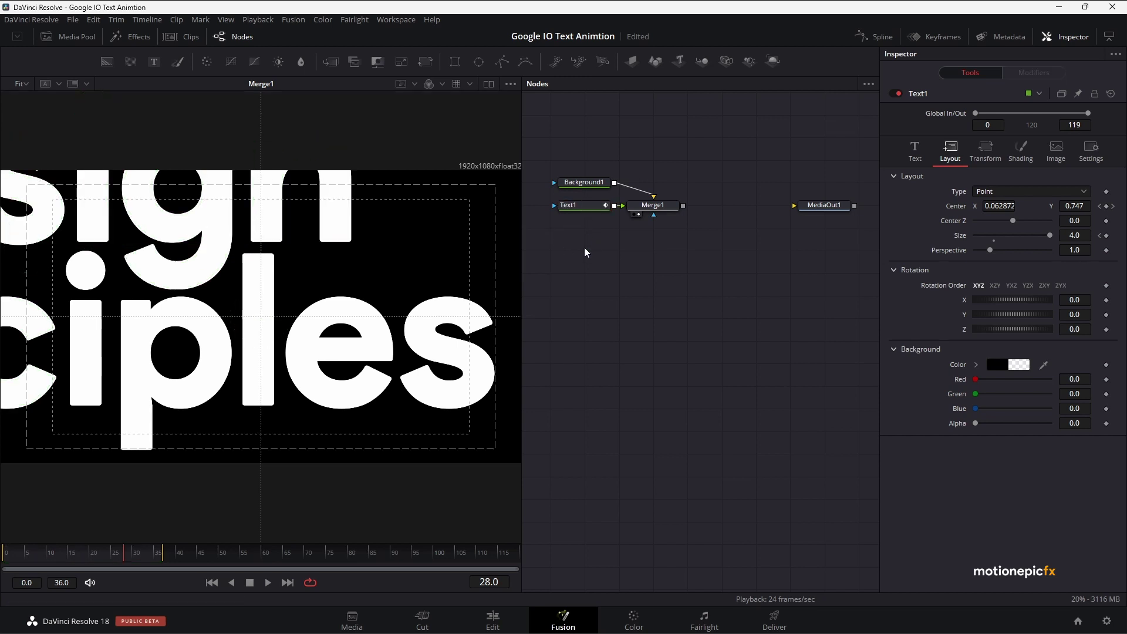
click(650, 208)
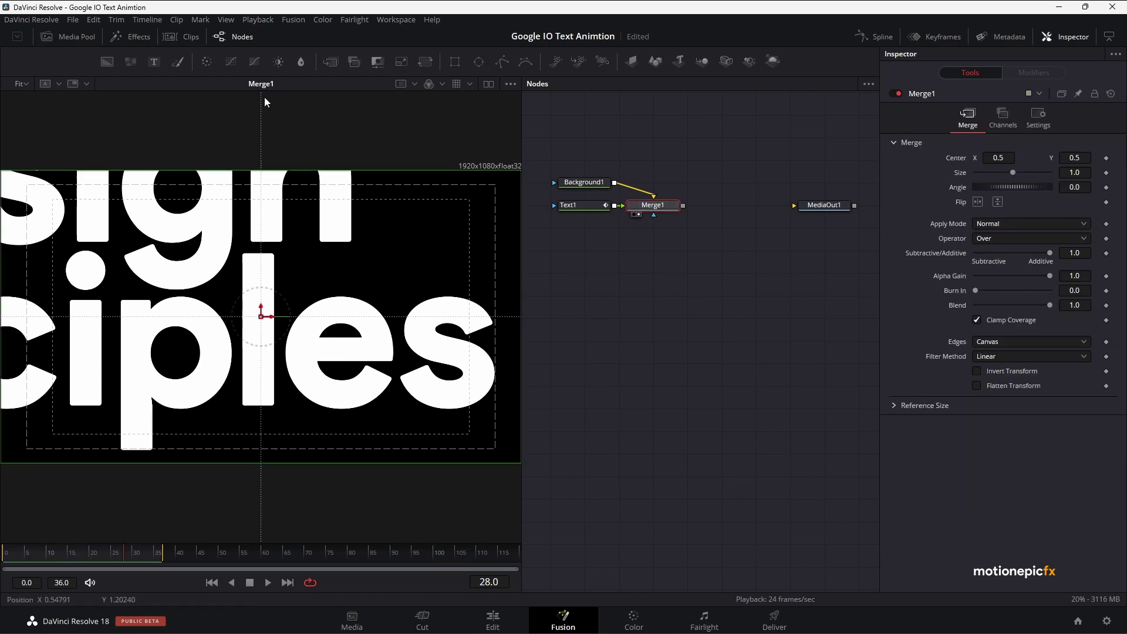
click(155, 61)
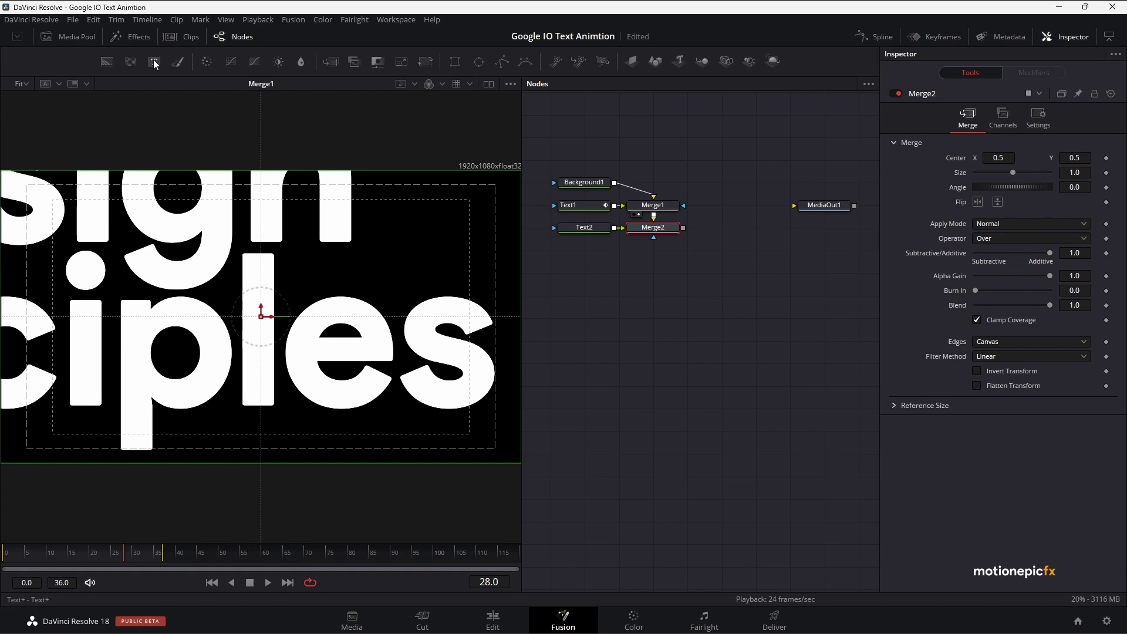
click(584, 231)
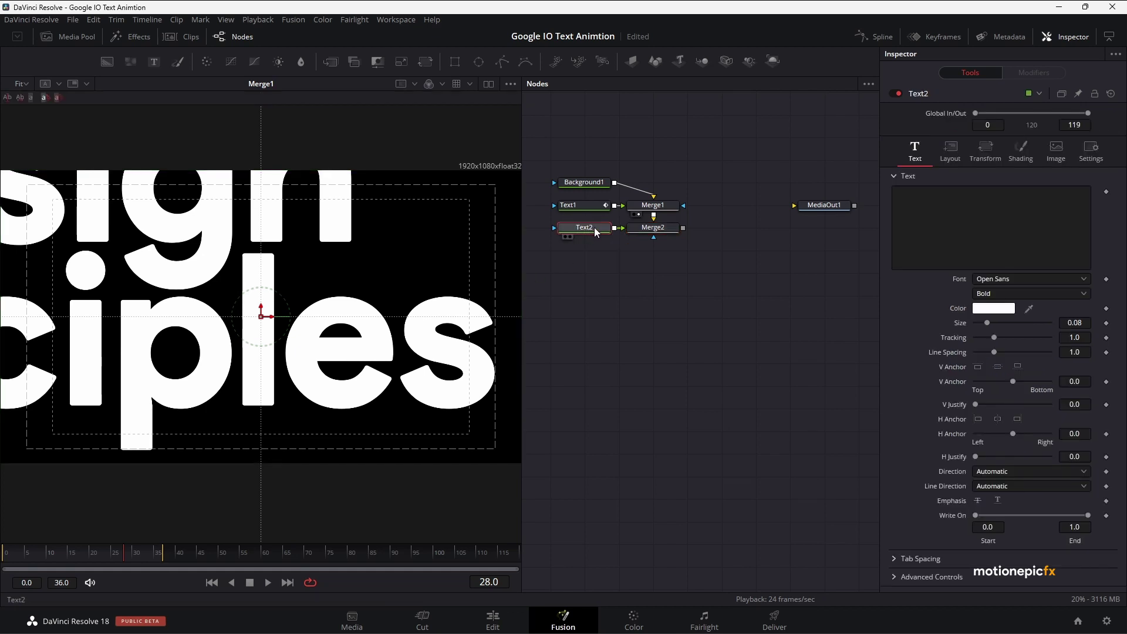
click(908, 224)
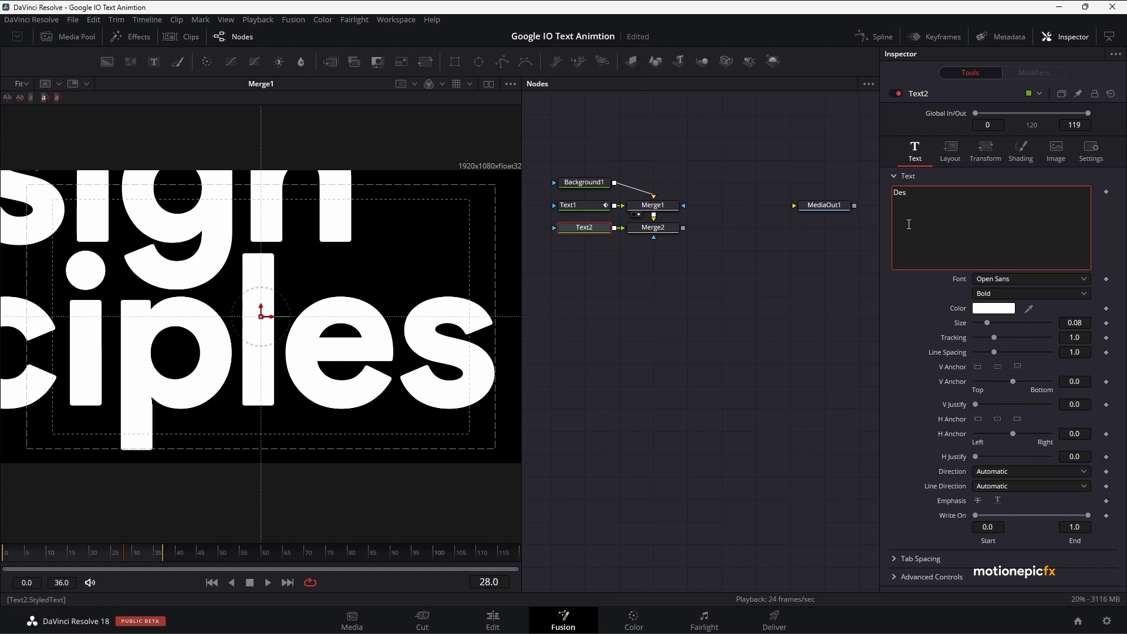
text(Design priciples)
- Set Text2's font to Product Sans and show Merge2 in the viewer
click(666, 229)
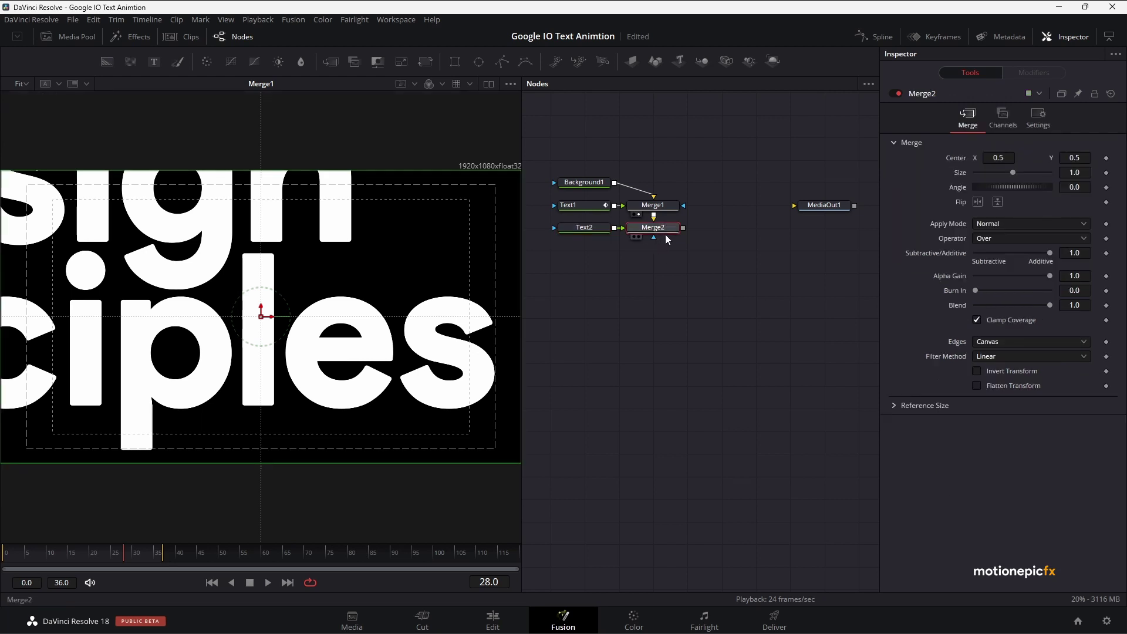
click(582, 229)
click(997, 278)
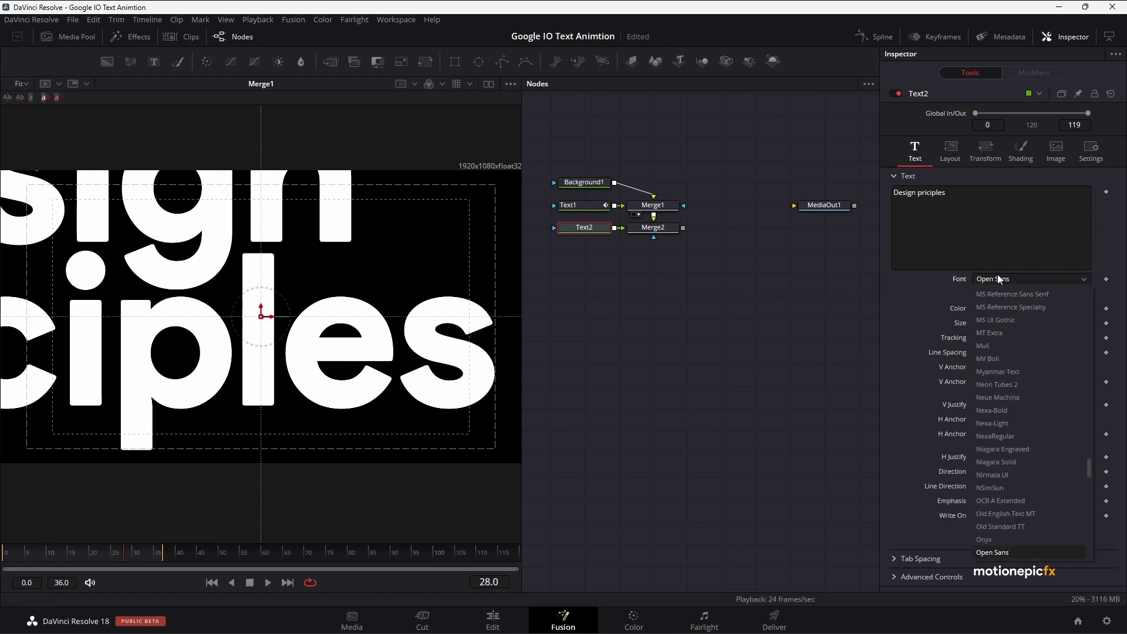
scroll(1006, 389, down, 3)
scroll(998, 541, down, 3)
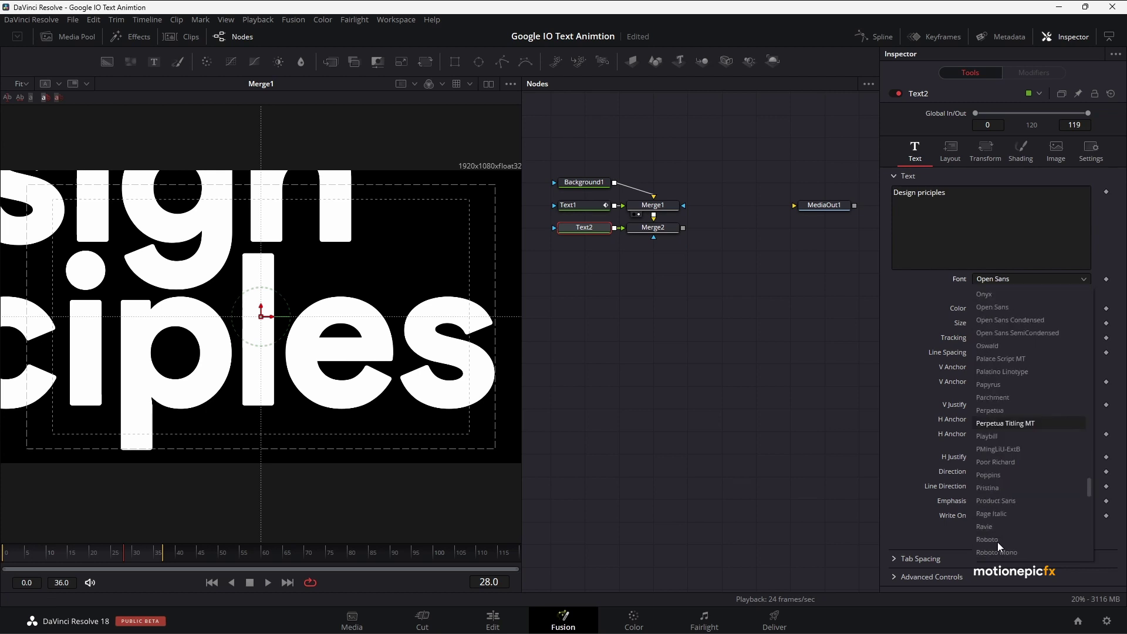
click(995, 499)
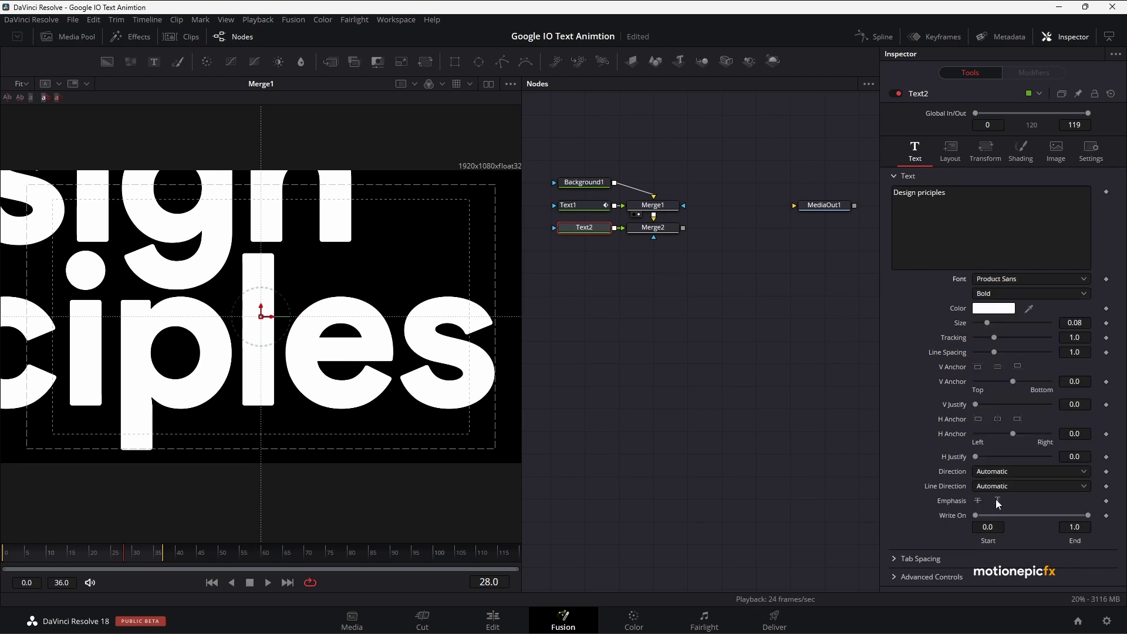
click(656, 230)
drag(656, 230, 254, 340)
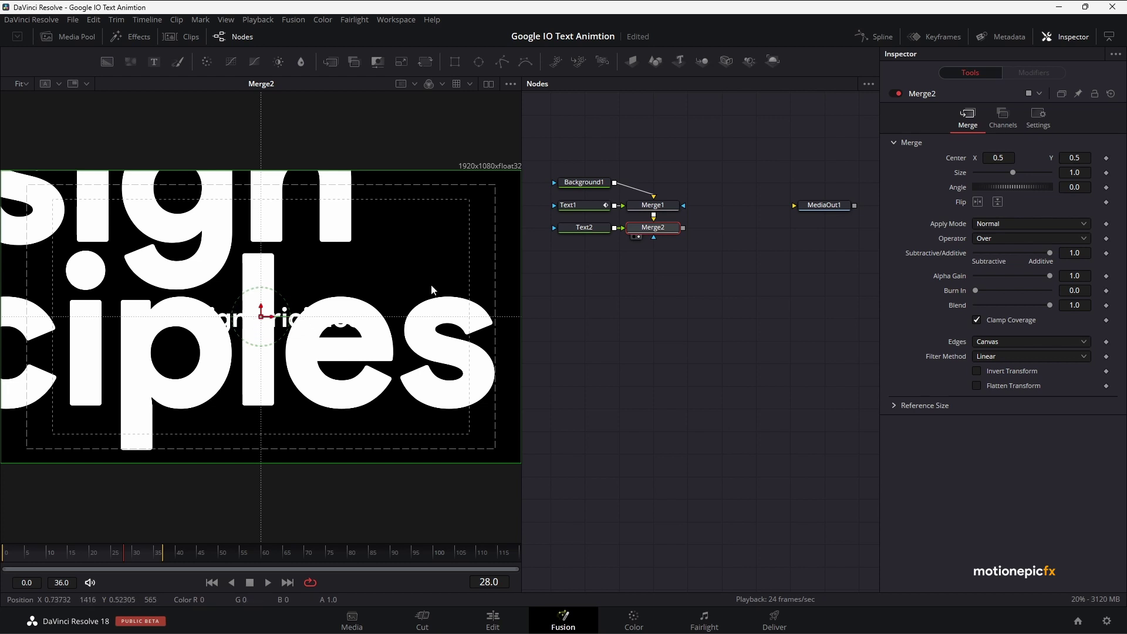
- Keyframe Text2's layout size at 2.0 on frame 26
click(118, 558)
mouse_move(117, 558)
mouse_down()
mouse_move(103, 555)
mouse_move(131, 550)
mouse_move(101, 547)
mouse_move(139, 550)
mouse_move(118, 551)
mouse_up()
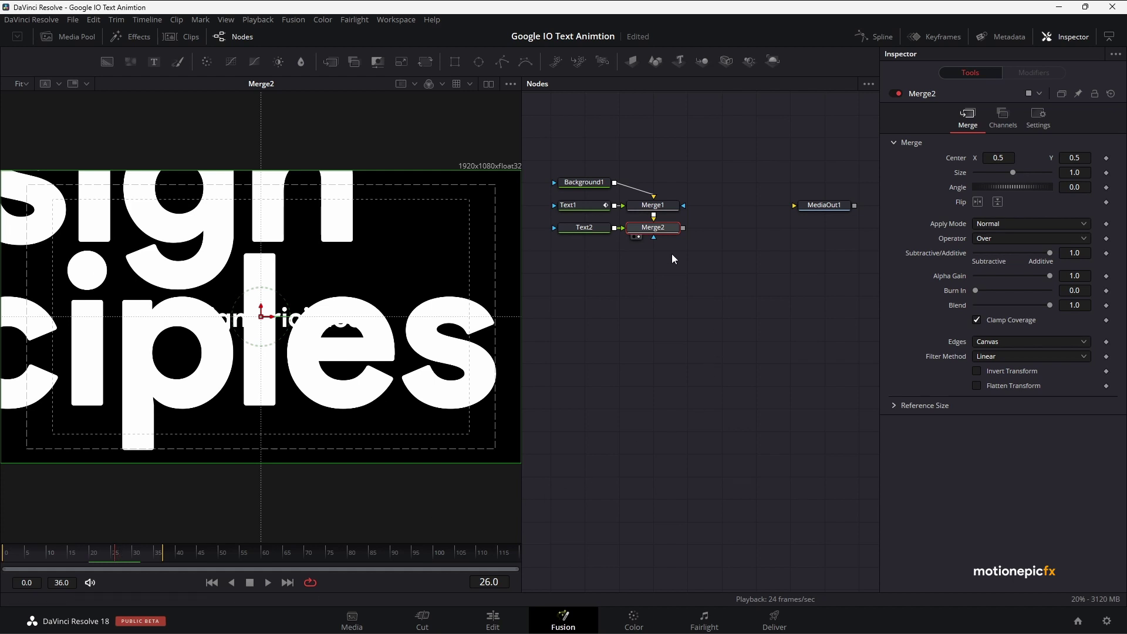
click(597, 227)
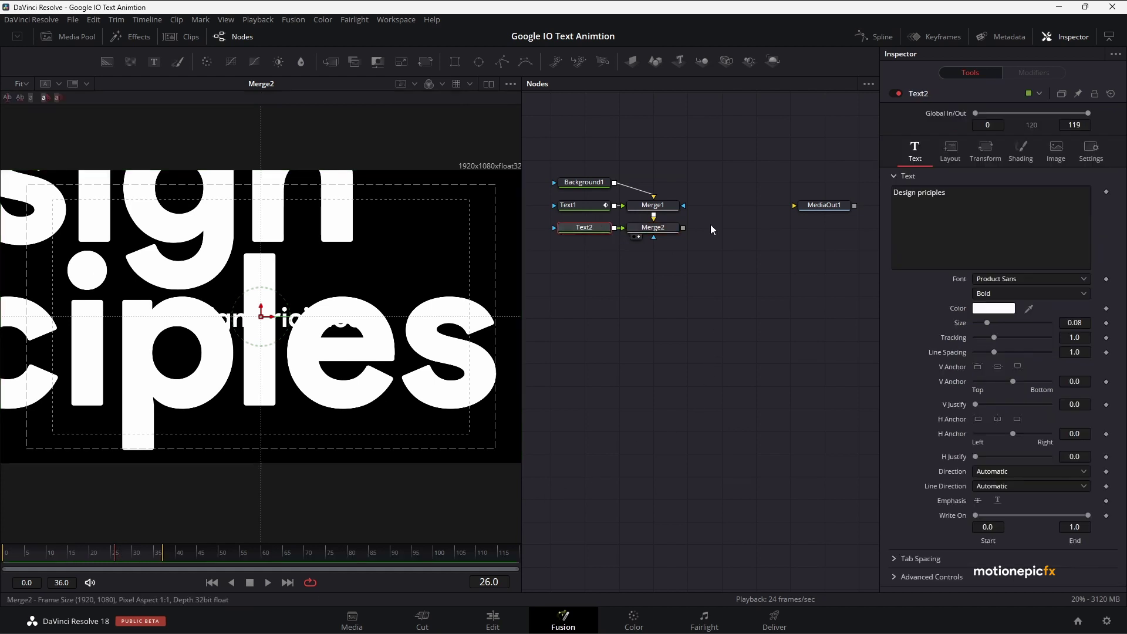
click(950, 162)
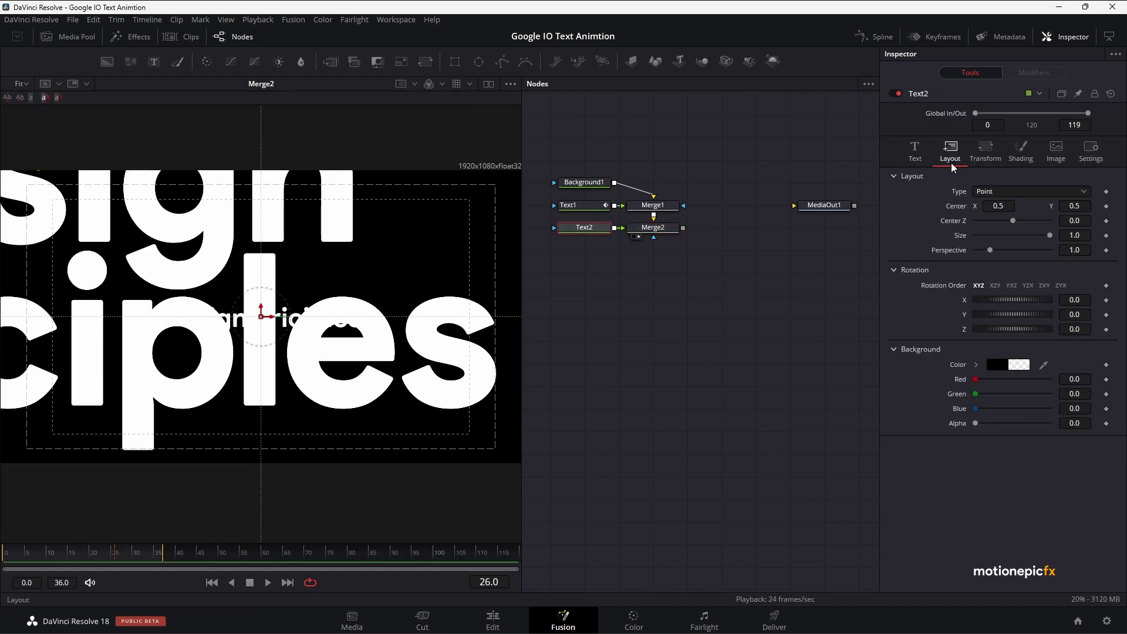
click(1105, 235)
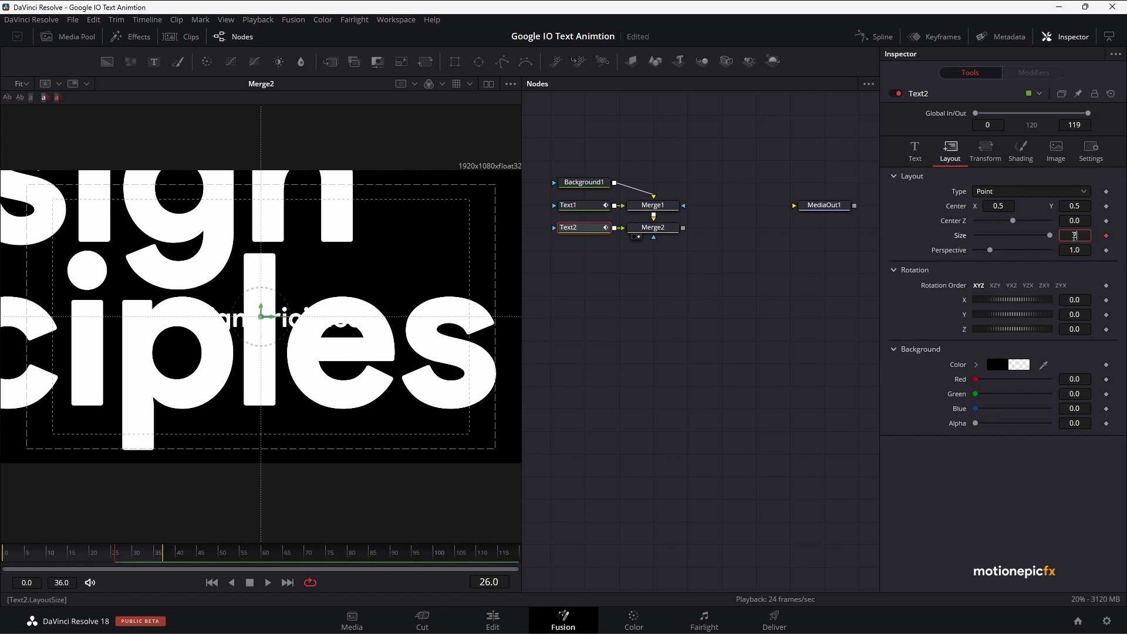
text(2)
key(Tab)
- Keyframe Text2's layout size at 1.0 on frame 45
click(122, 558)
drag(121, 557, 210, 553)
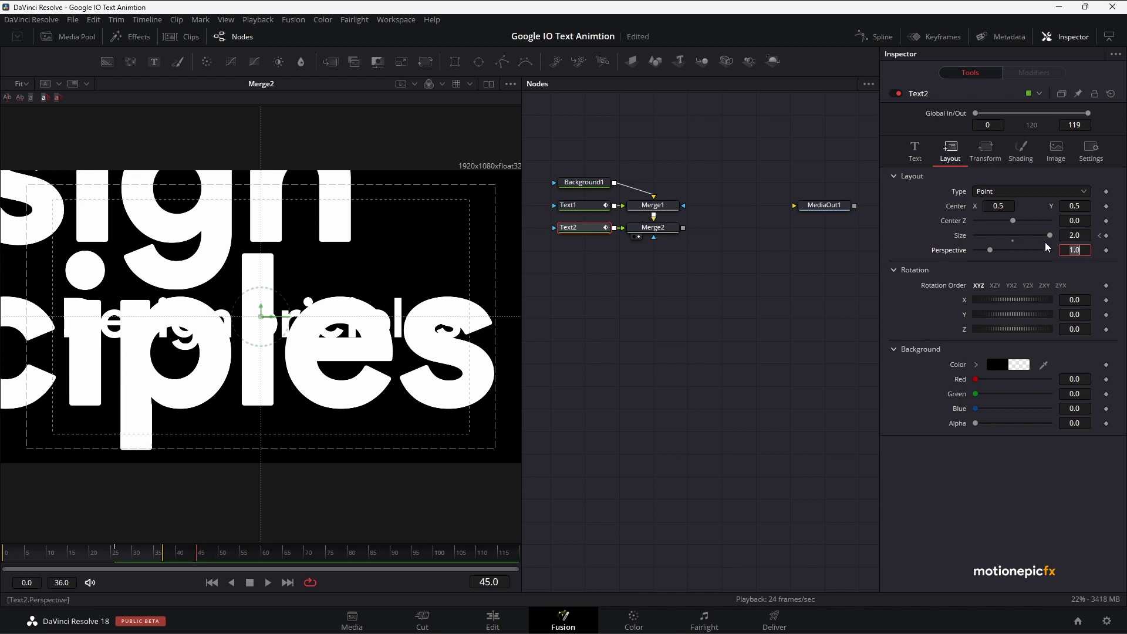
click(1073, 235)
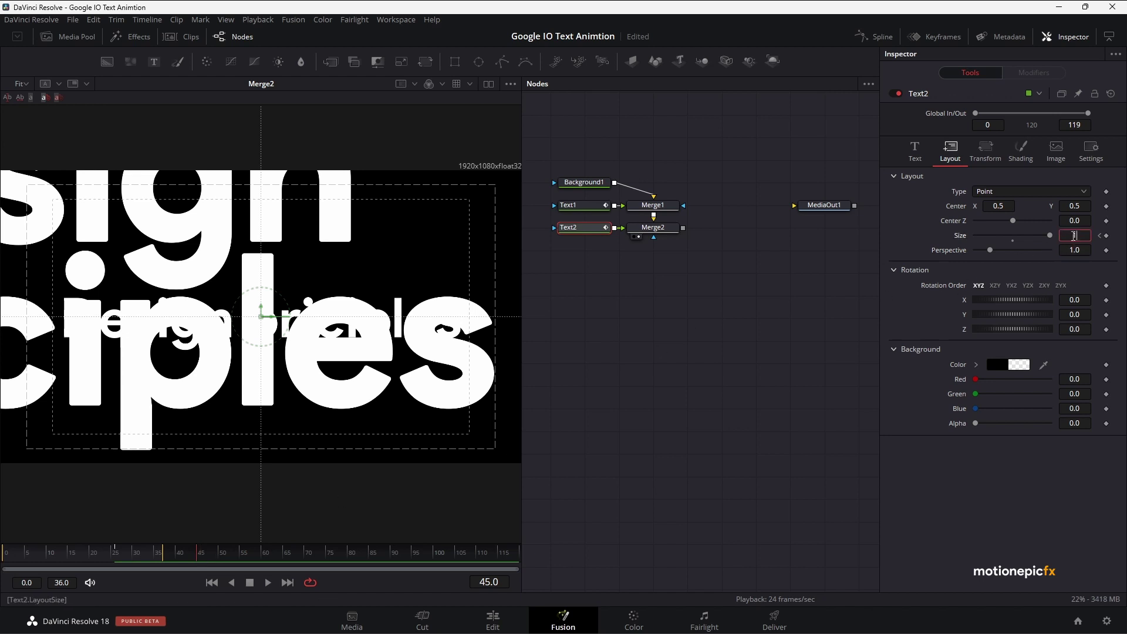
text(1)
key(Return)
- Ease Text2's layout size curve between its two keyframes, setting the ease-in to 99.7
click(872, 38)
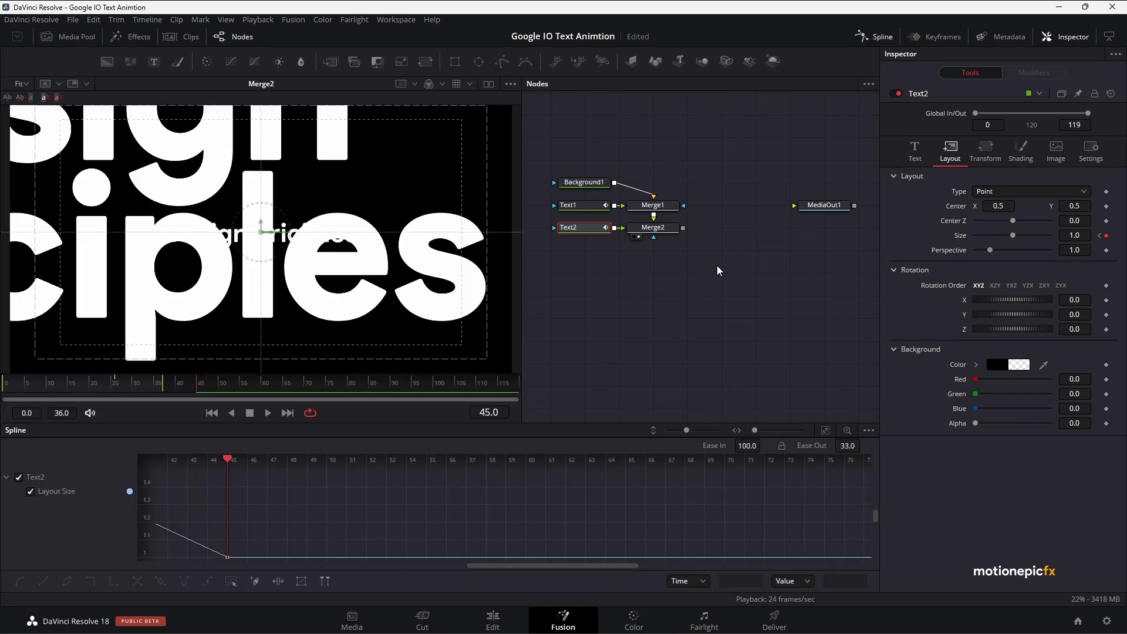
click(824, 430)
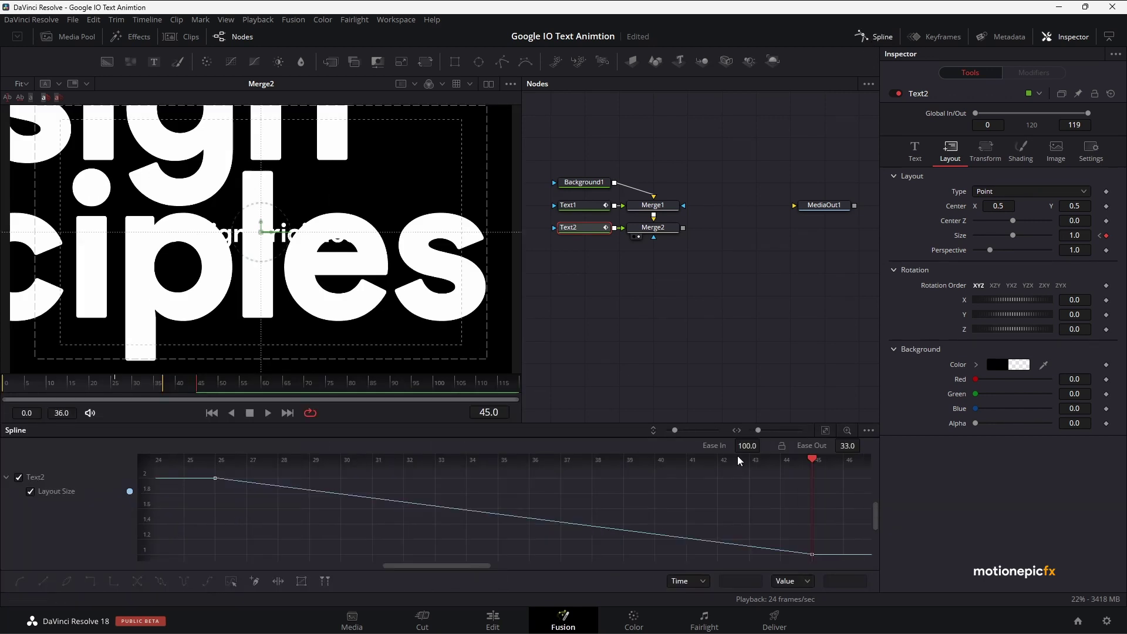
click(230, 581)
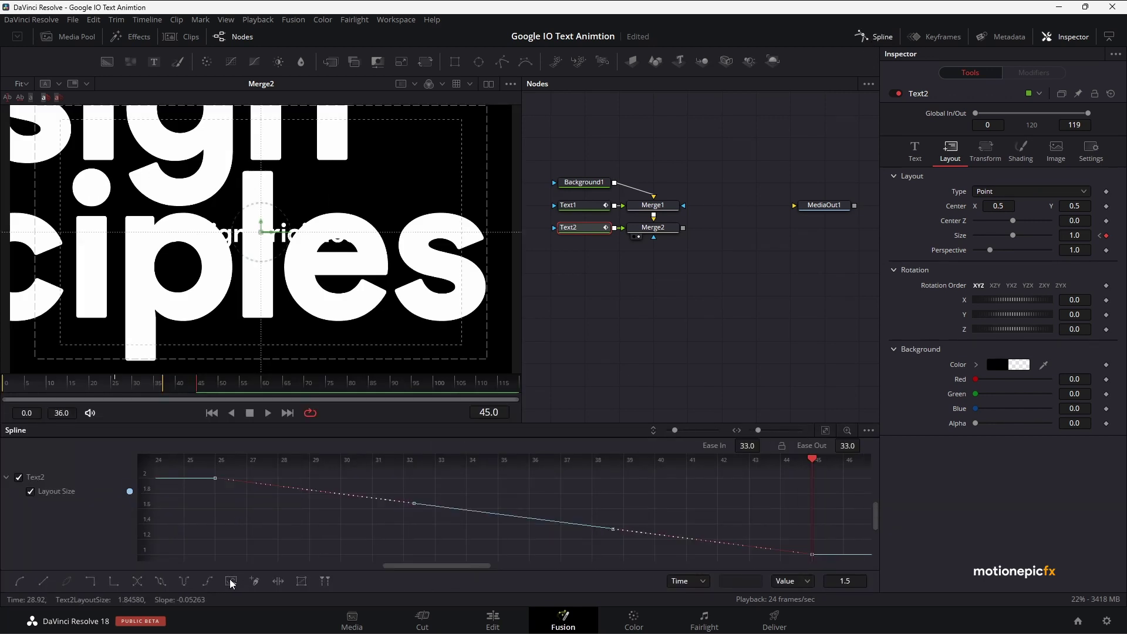
drag(754, 446, 822, 69)
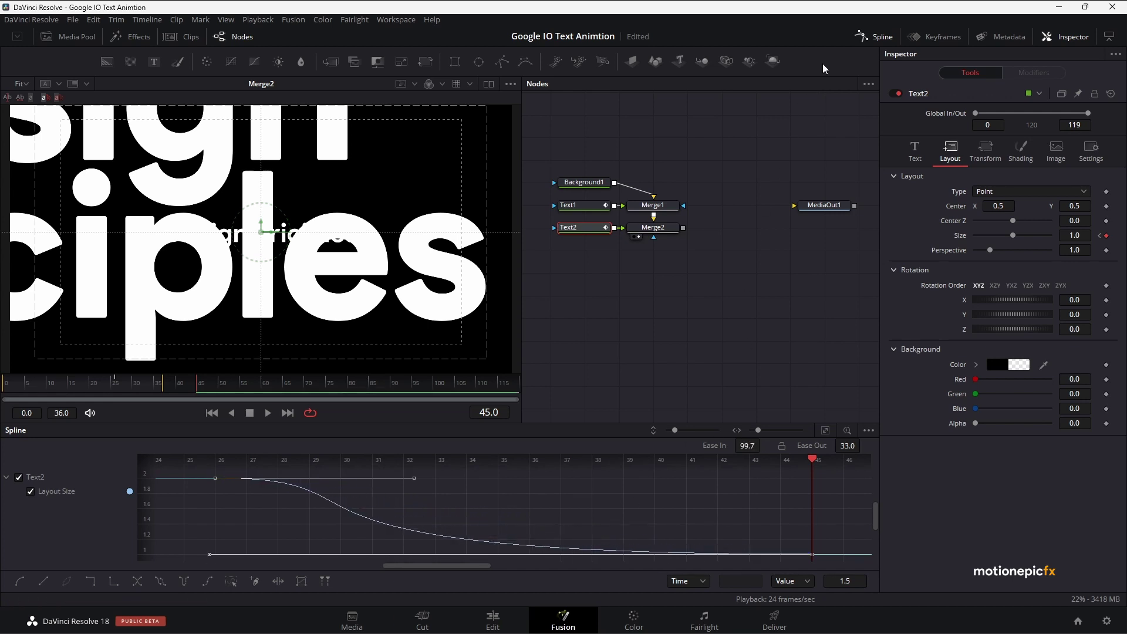
- Play the animation with the playback range extended to end at frame 46
key(space)
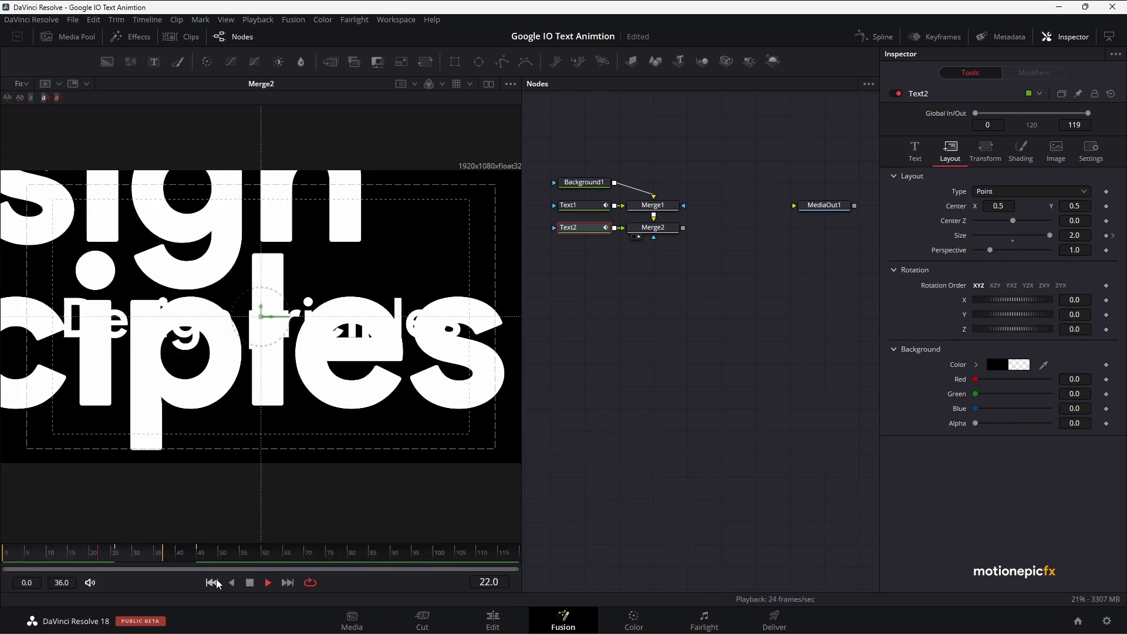
drag(62, 582, 70, 579)
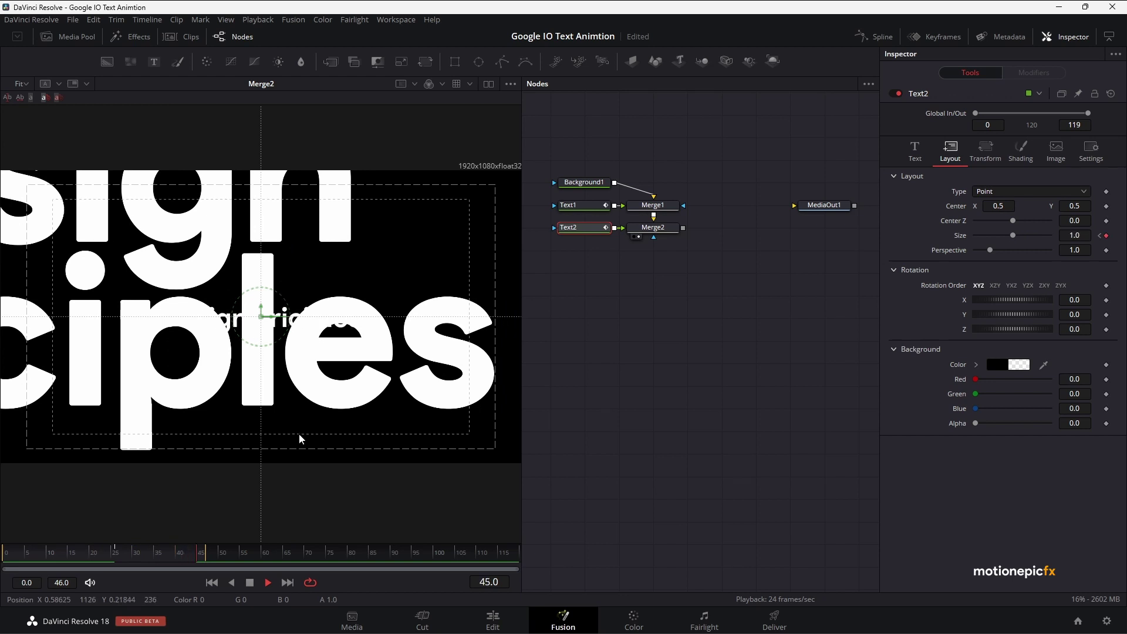
key(space)
- Set Text1's global out point to frame 24, where the second text takes over
drag(109, 559, 116, 555)
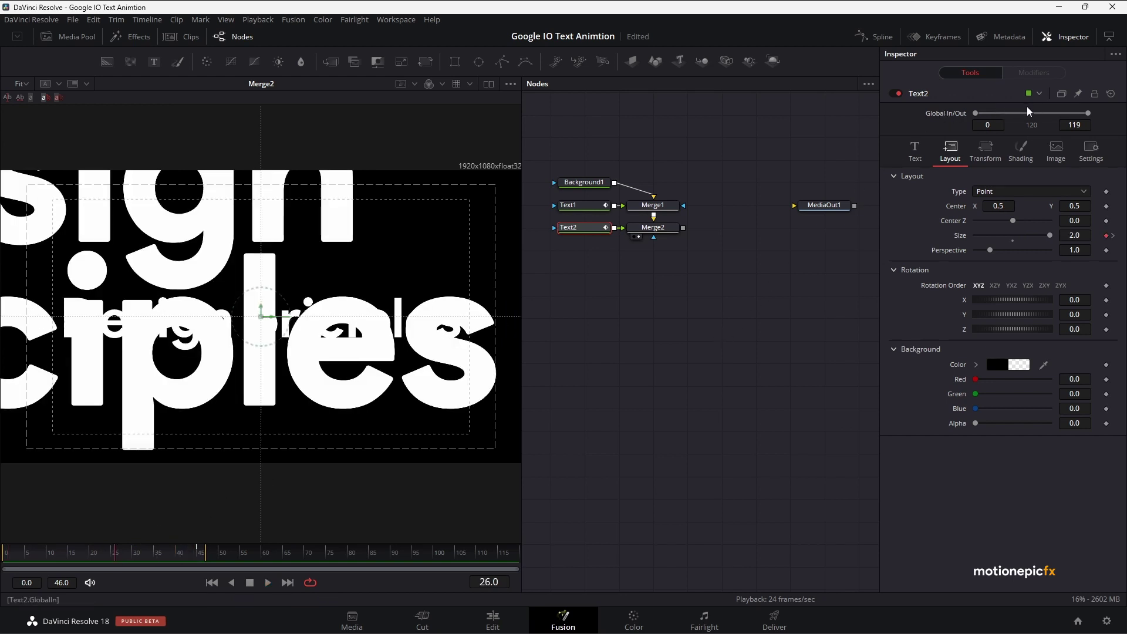
click(583, 207)
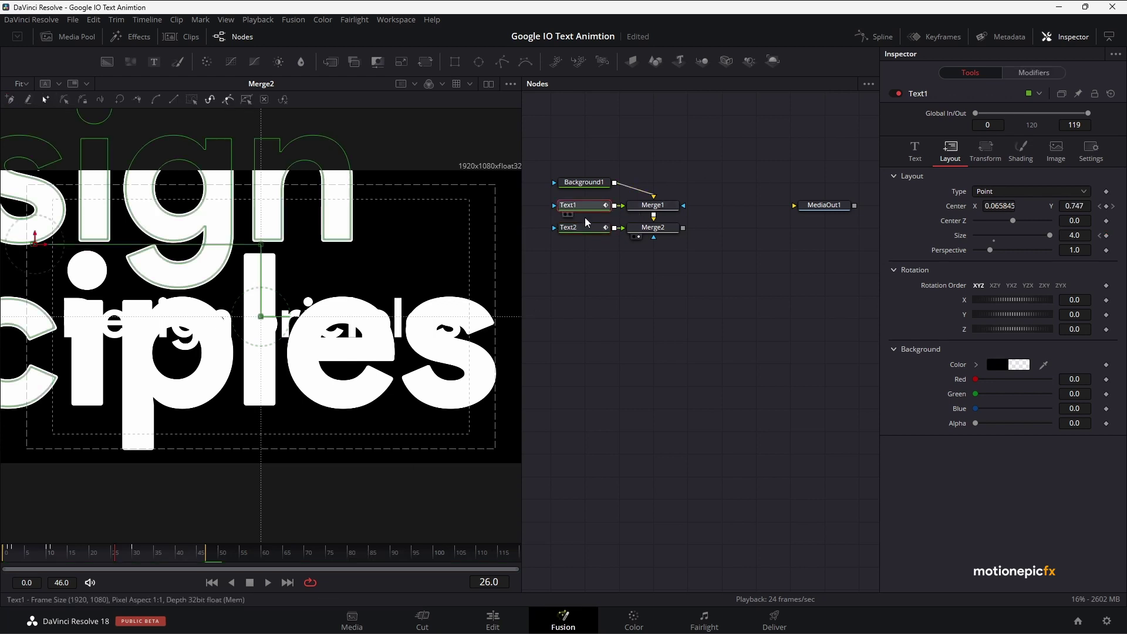
mouse_move(119, 559)
mouse_down()
mouse_move(133, 555)
mouse_move(109, 556)
mouse_up()
click(1084, 126)
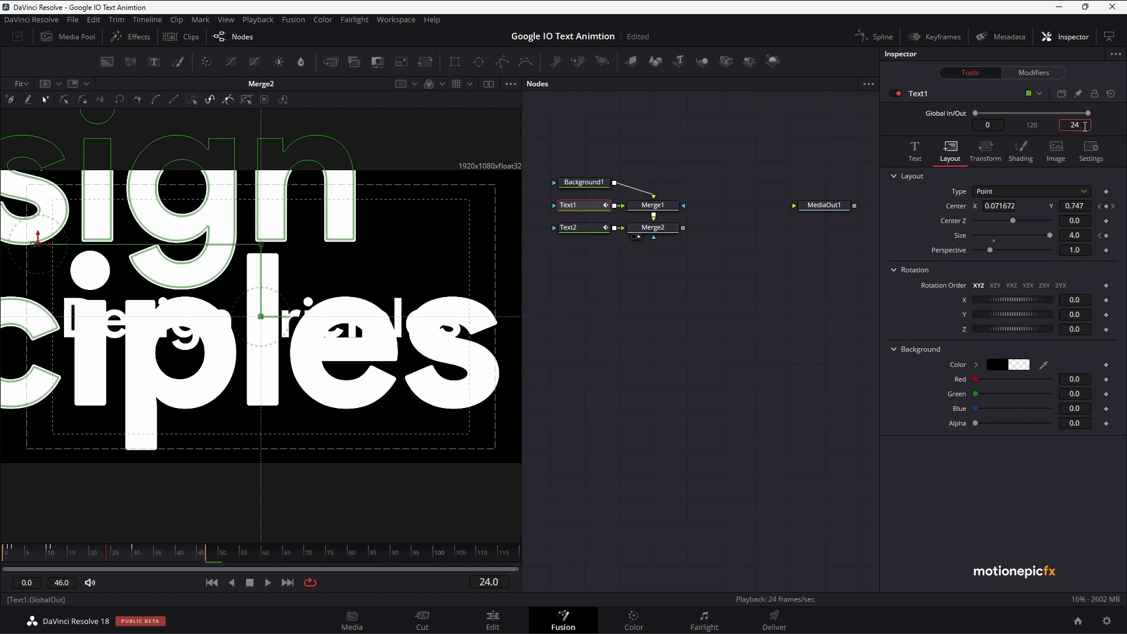
text(24)
key(Return)
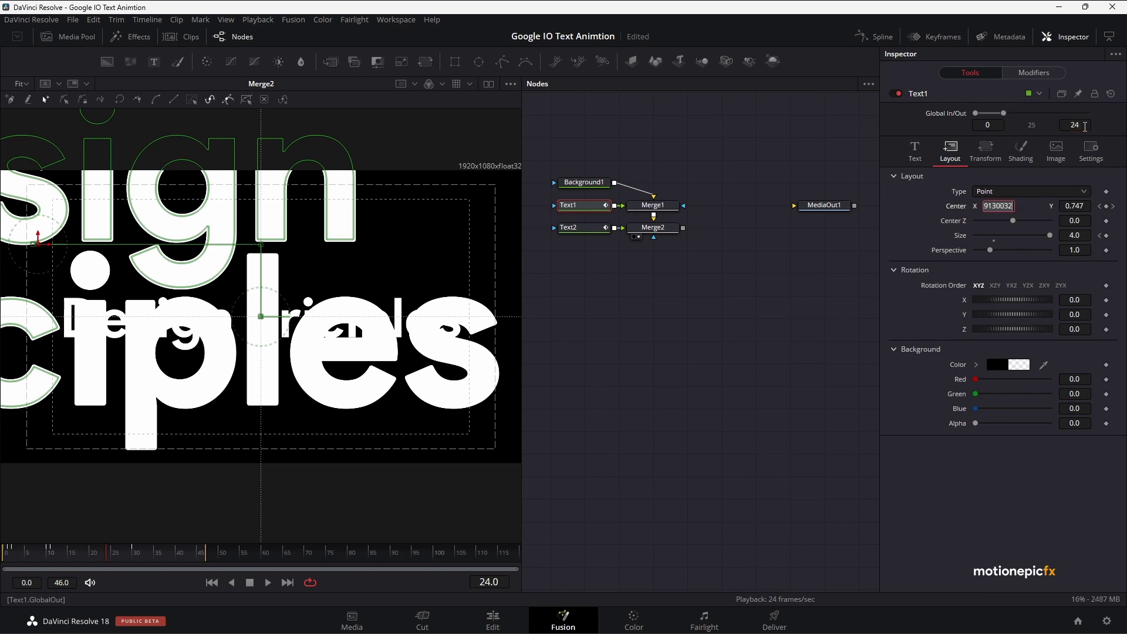
- Set Text2's global in point to frame 24 and play the animation from the start
click(581, 231)
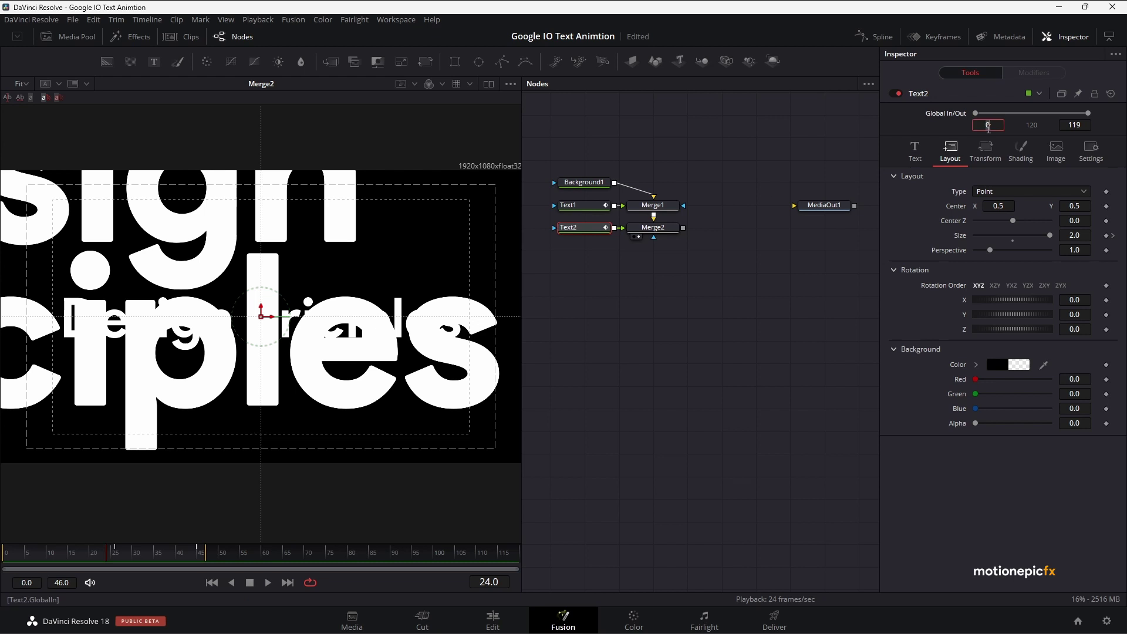
text(4)
key(Return)
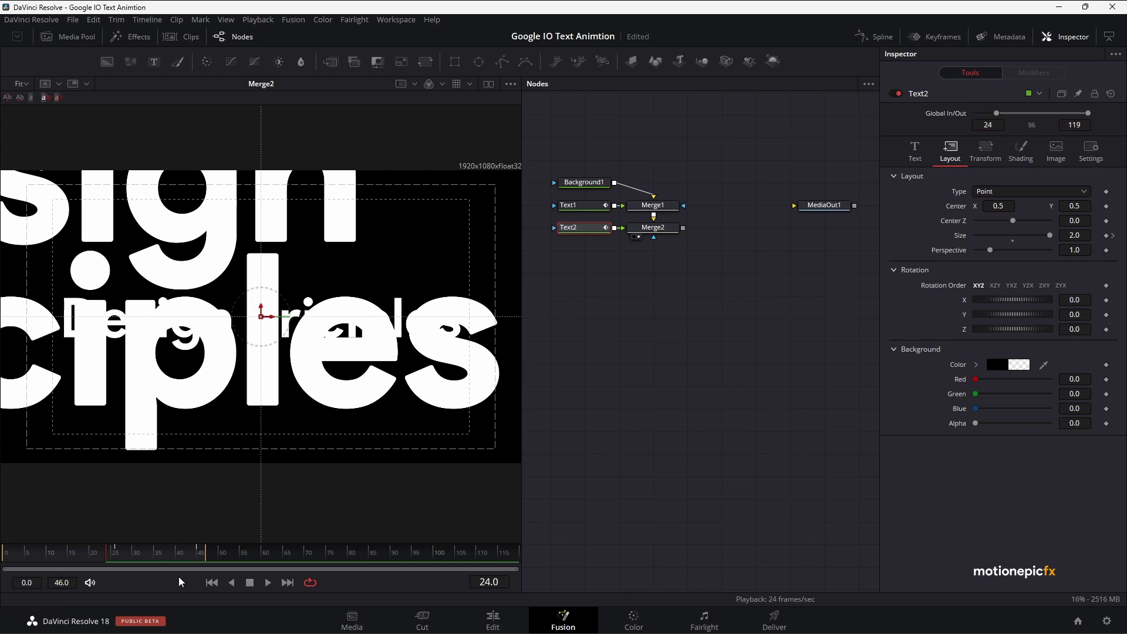
click(212, 582)
key(space)
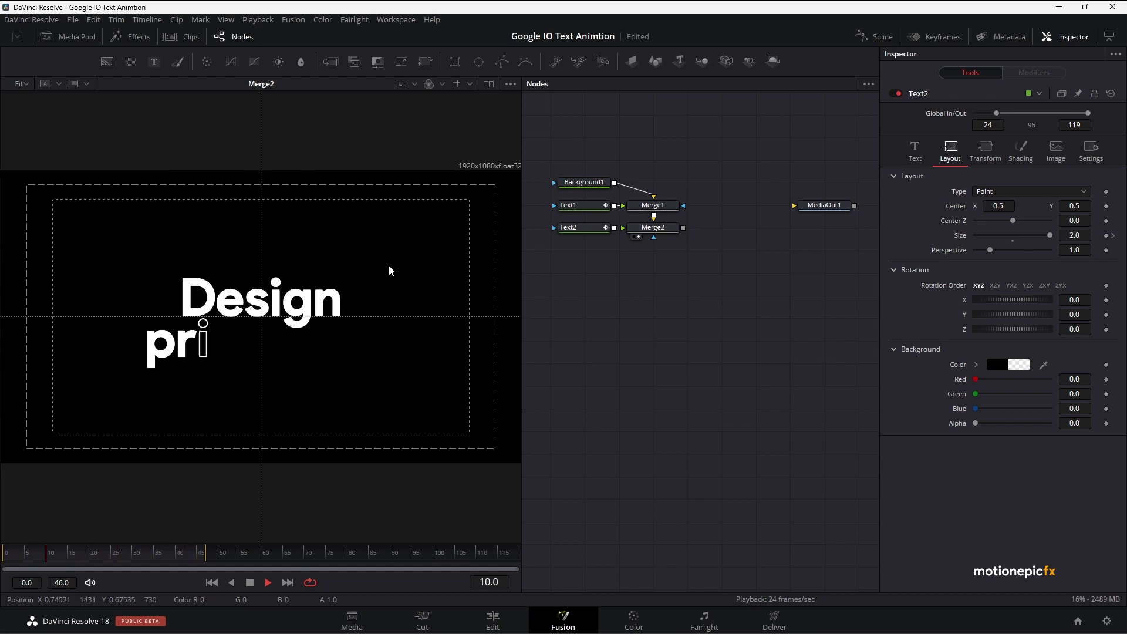
key(space)
- Move the first keyframe of Text2's layout size curve to frame 20 and replay the animation from the start
click(583, 230)
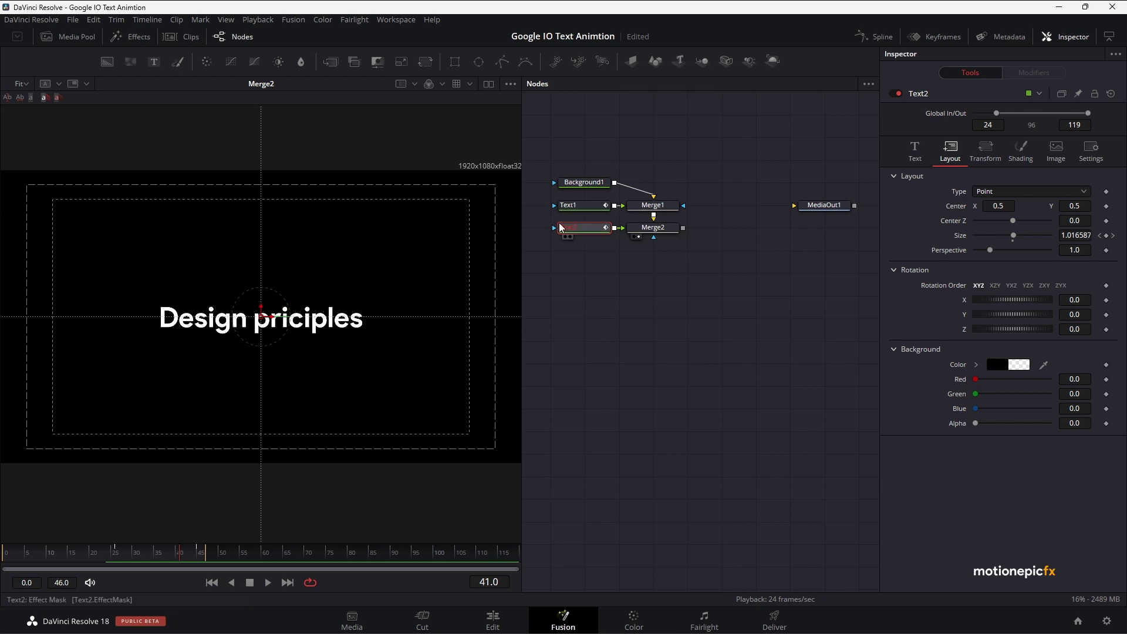
click(874, 36)
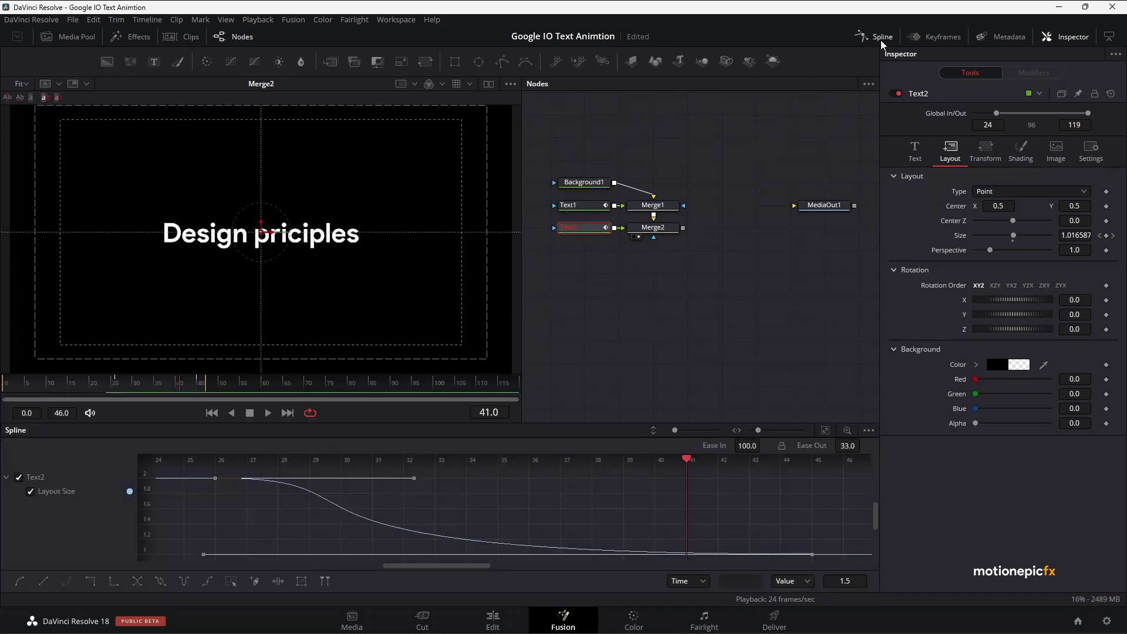
drag(198, 499, 252, 470)
drag(758, 430, 751, 430)
drag(430, 479, 366, 478)
click(212, 413)
key(space)
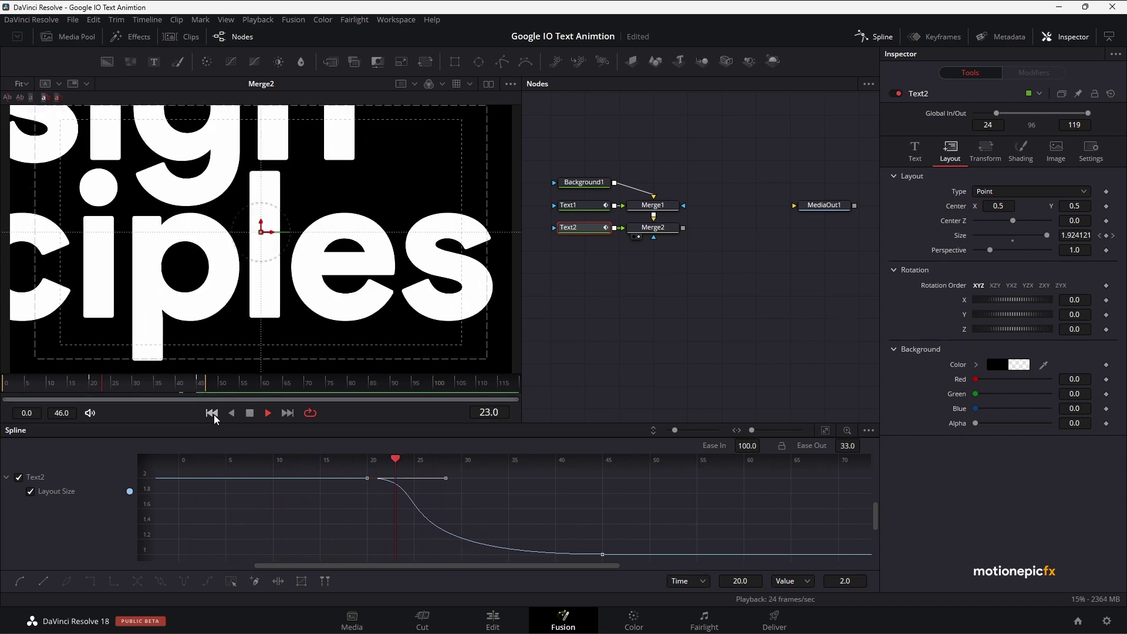
key(space)
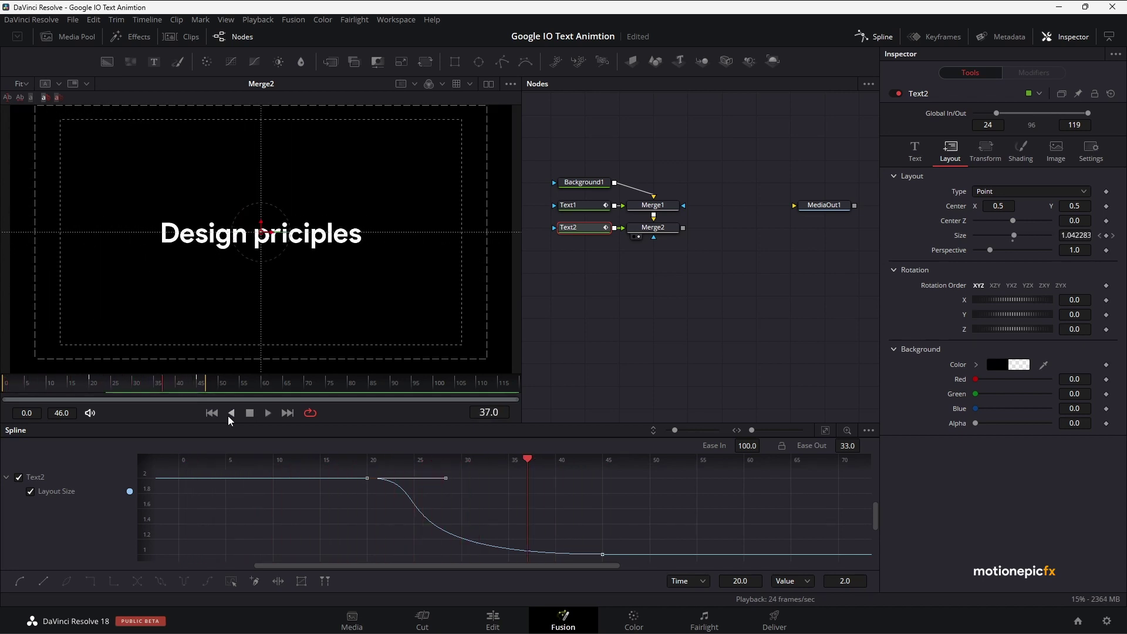
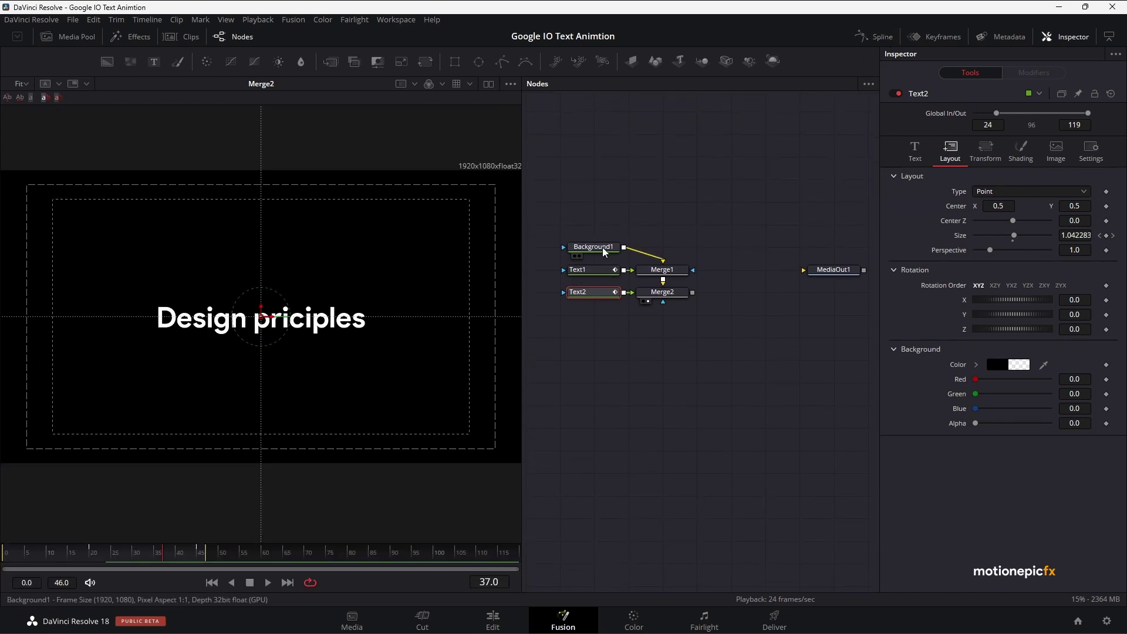
- Place the Background1 node directly above Merge1 and rename it Primary_BG
drag(578, 251, 645, 212)
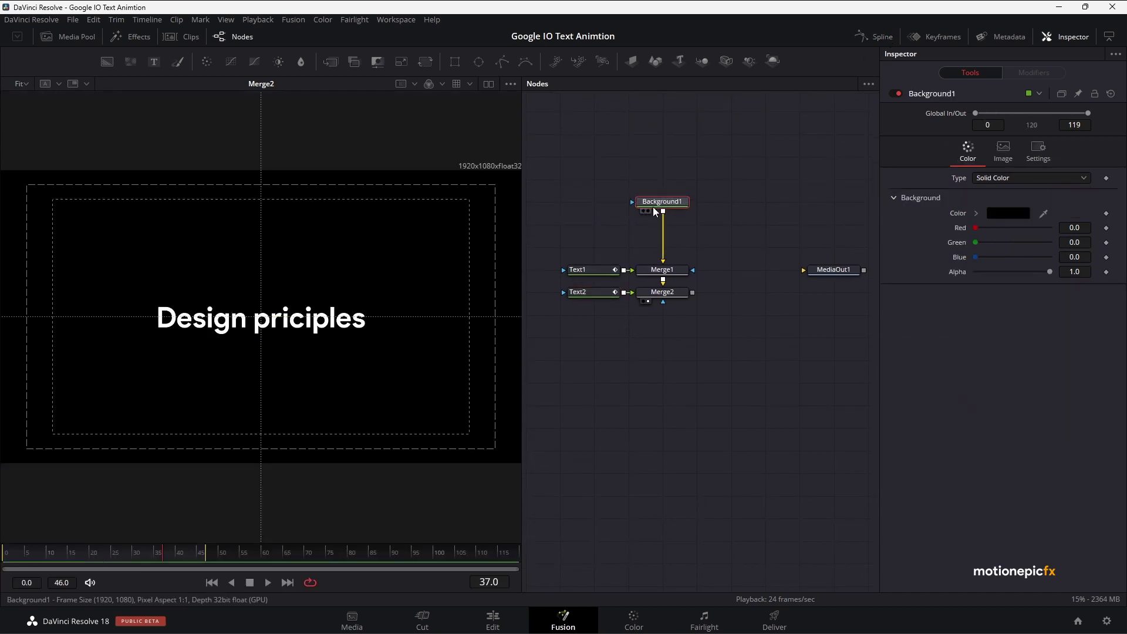
right_click(662, 201)
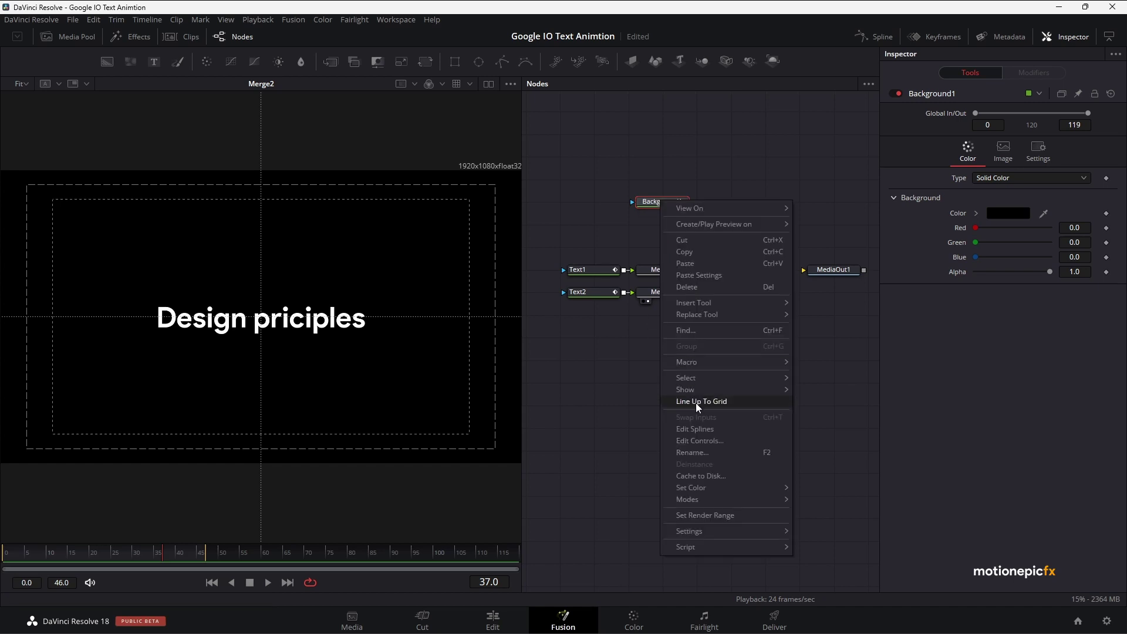
click(695, 453)
text(Primary_)
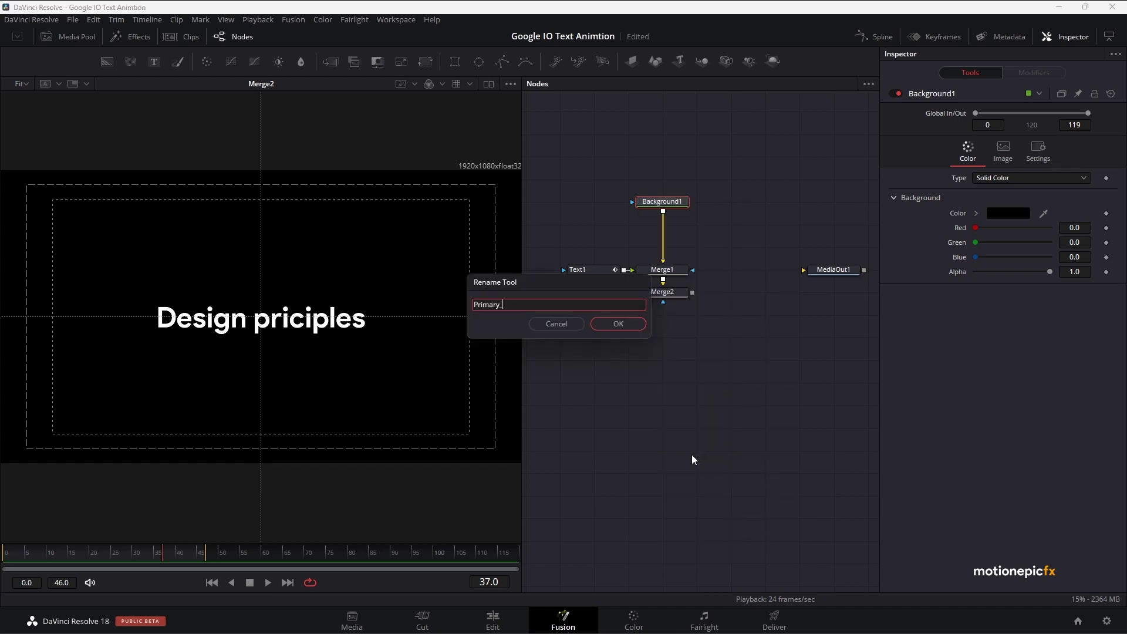
text(BG)
key(Return)
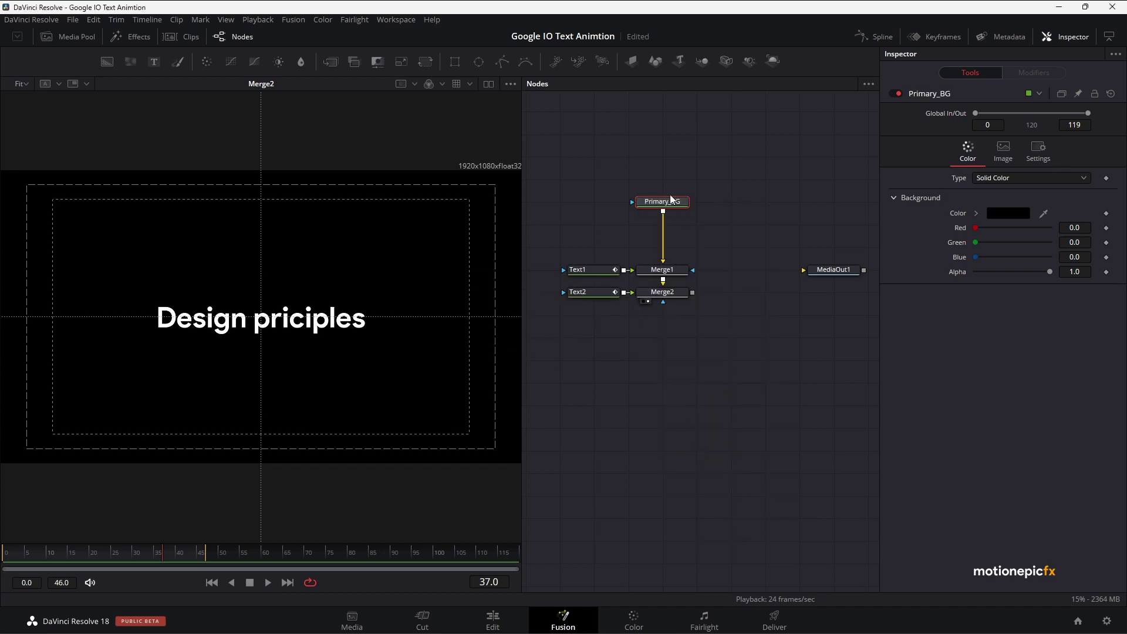
- Move Primary_BG up beside the node chain and paste a copy of it, merged over the original ahead of Merge1
drag(649, 203, 581, 180)
key(ctrl+c)
key(ctrl+v)
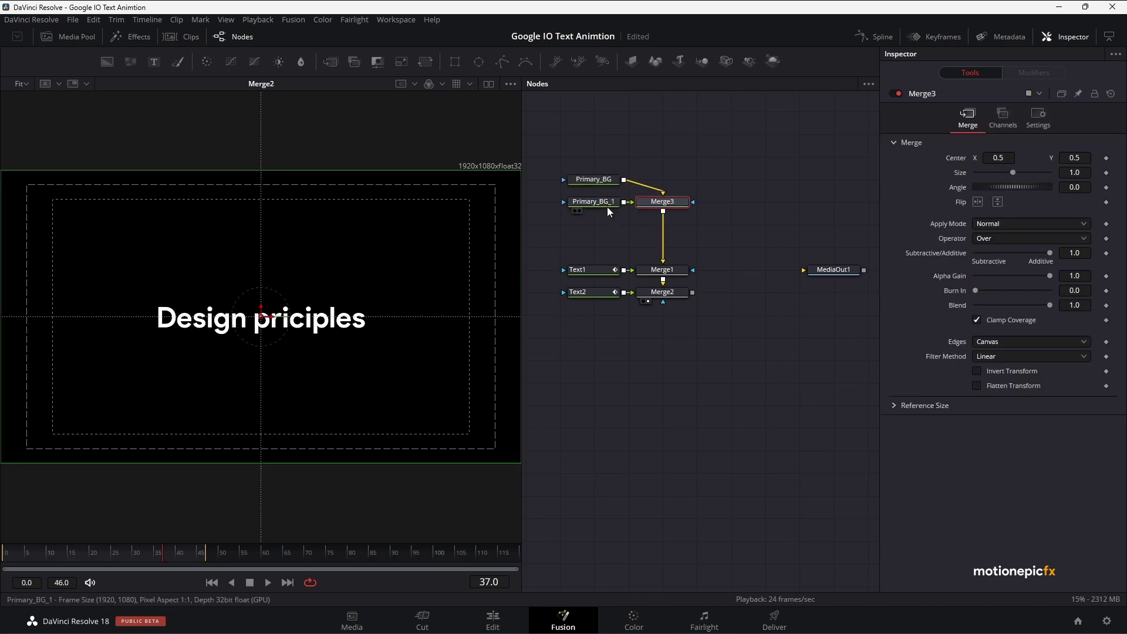
- Rename the copied background node Secondary_BG
right_click(604, 202)
click(636, 455)
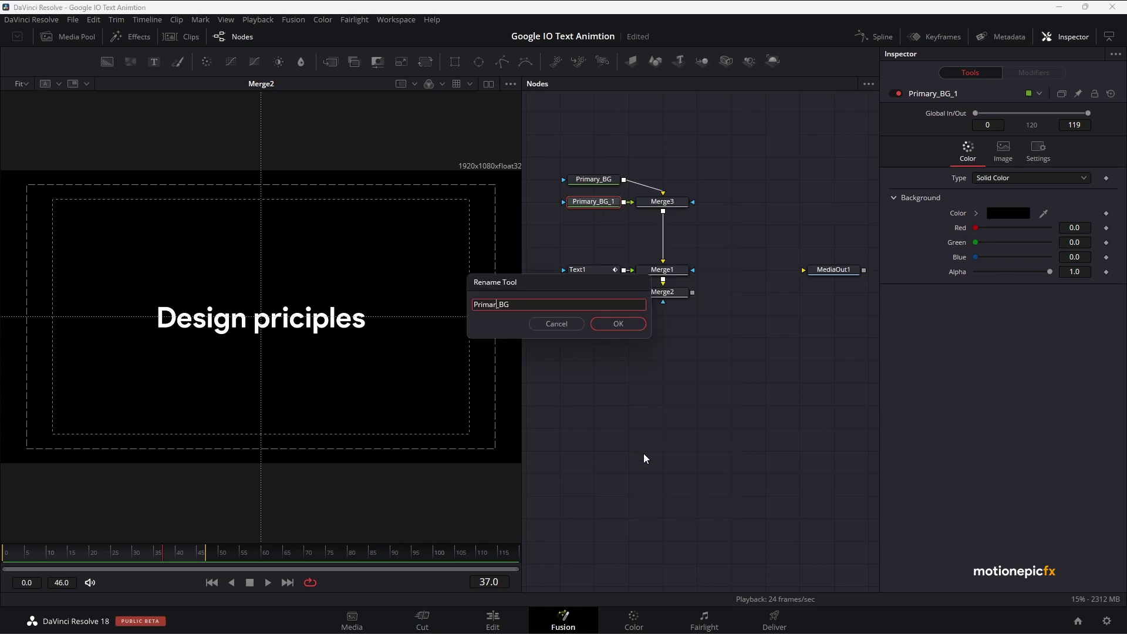
key(End)
key(BackSpace)
key(BackSpace)
key(Home)
key(Delete)
key(Delete)
key(Delete)
key(Delete)
key(Delete)
key(Delete)
key(Delete)
text(Secondary)
key(Return)
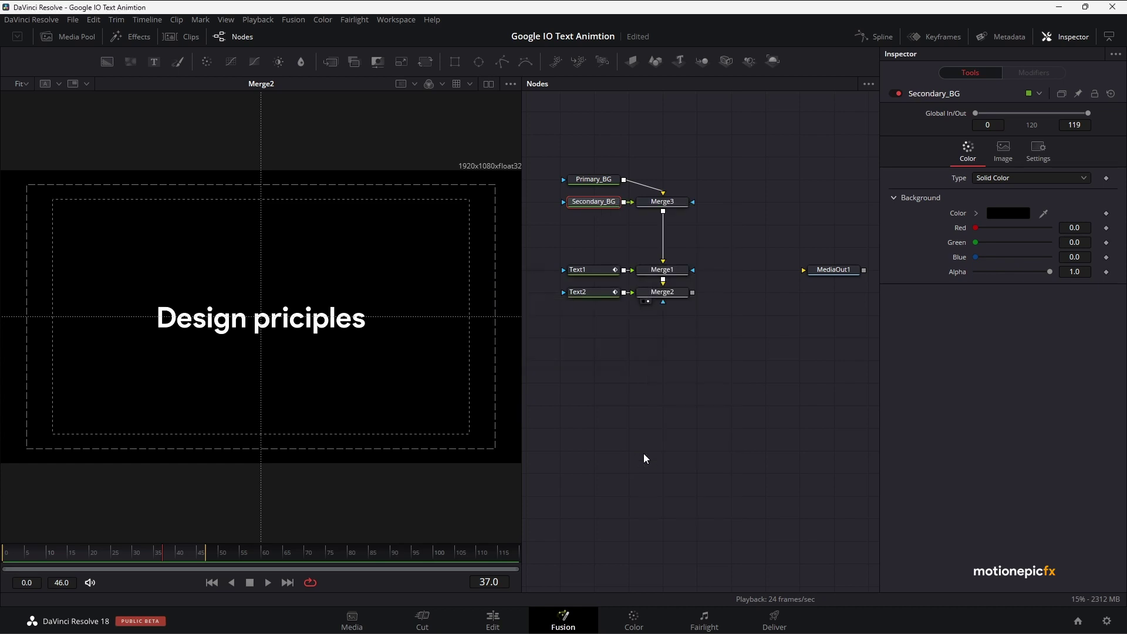
- Set Primary_BG's color to the muted olive basic color #aaaa7f
click(606, 183)
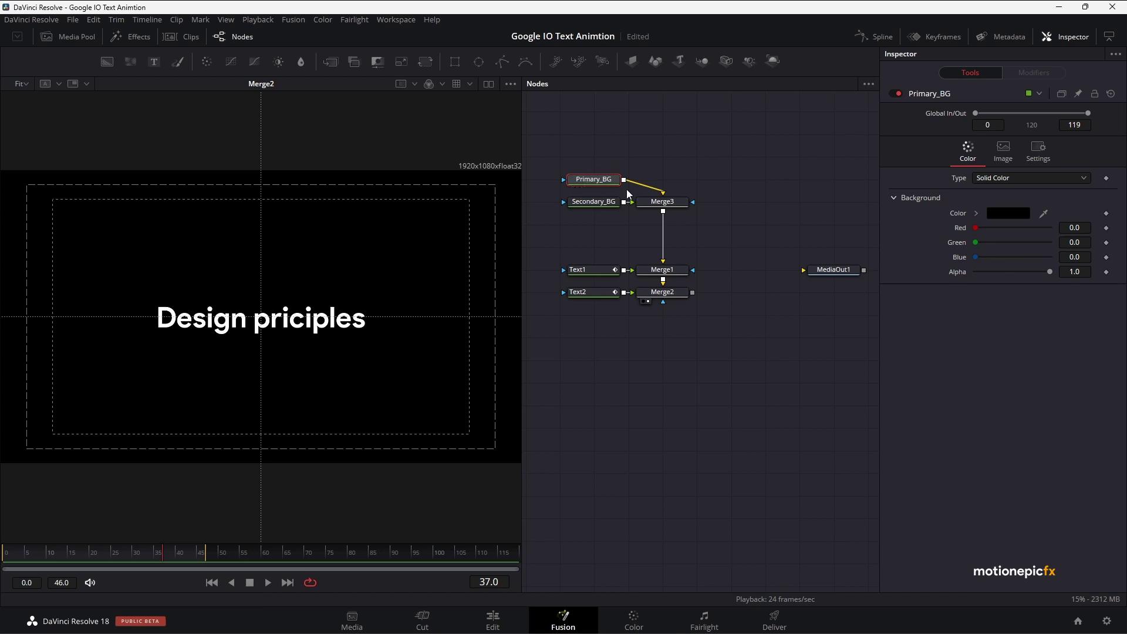
click(1005, 216)
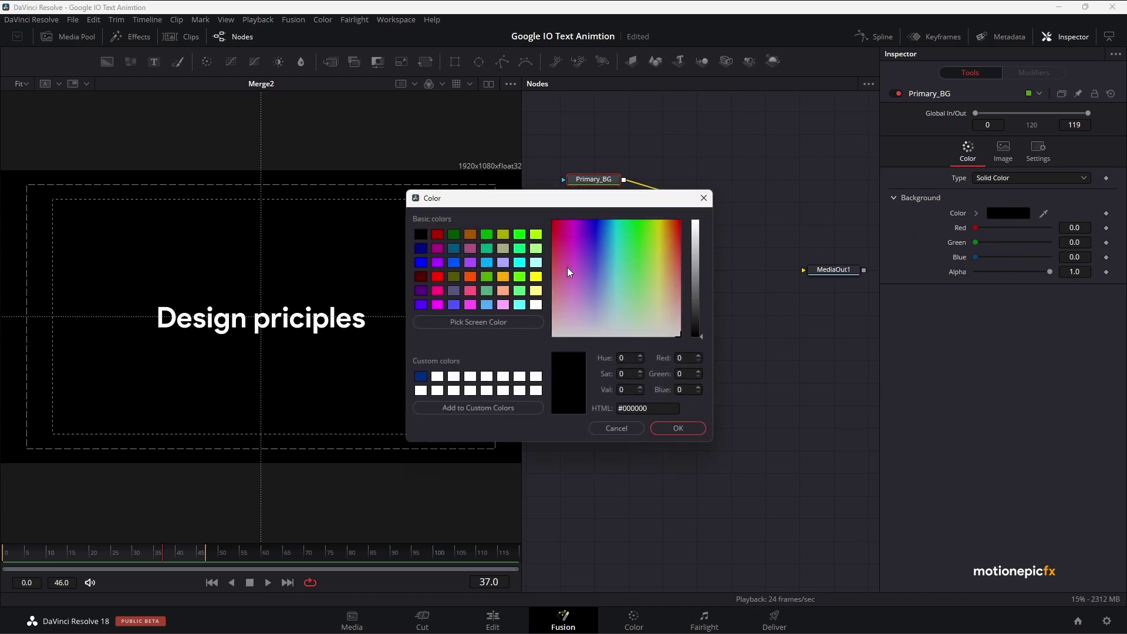
click(536, 252)
click(520, 250)
click(505, 249)
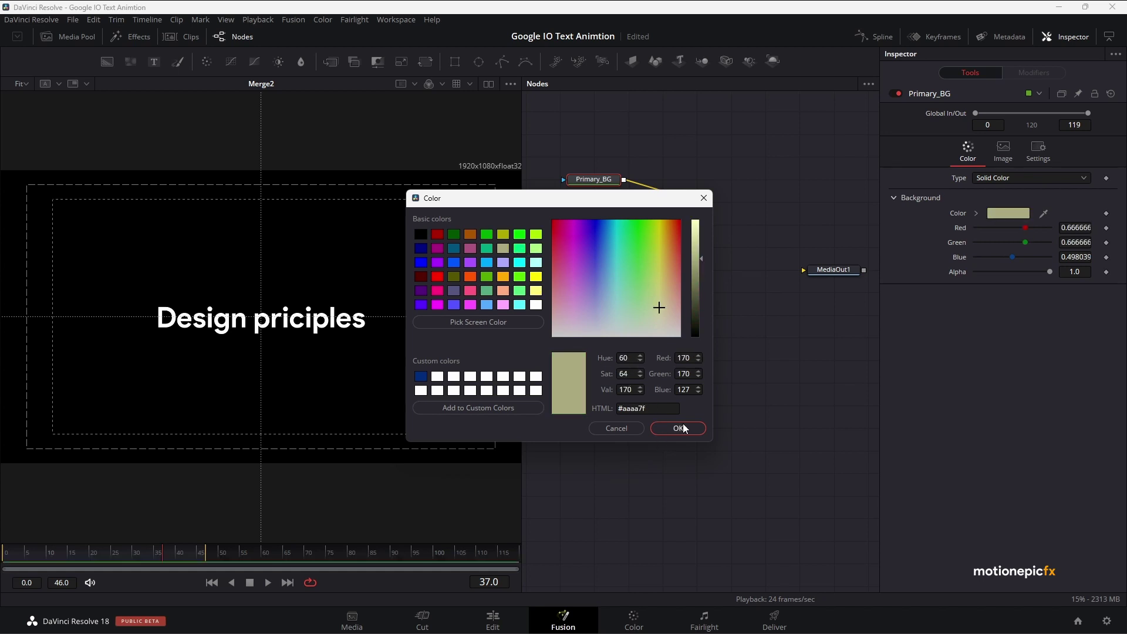
click(681, 428)
- Make Secondary_BG white by setting its red, green and blue values to 1.0
click(604, 203)
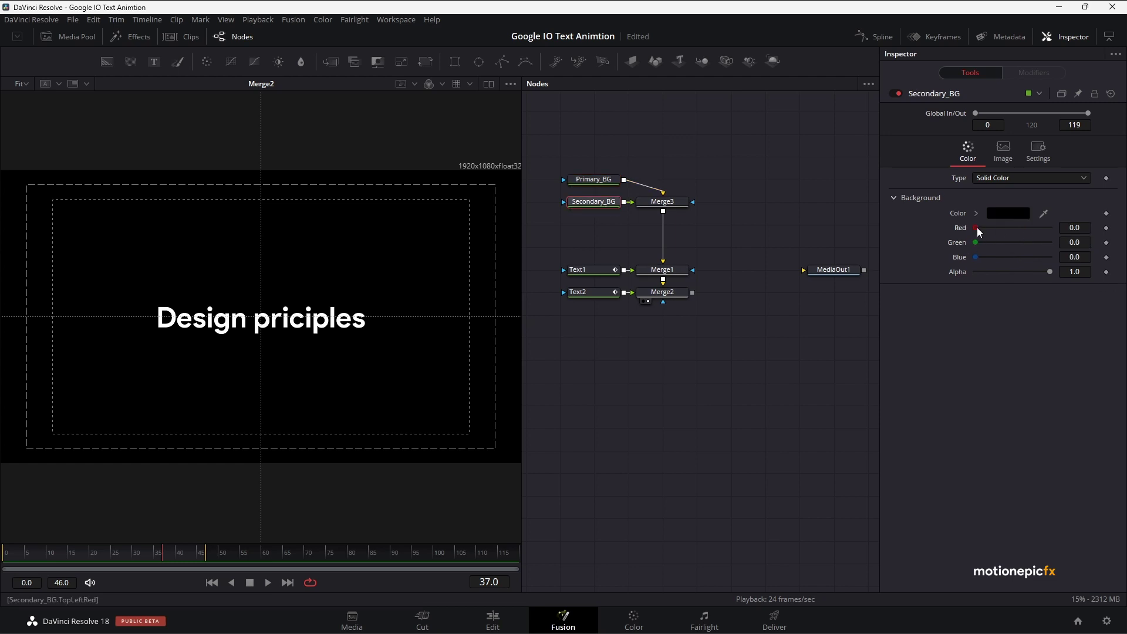
drag(976, 227, 1049, 243)
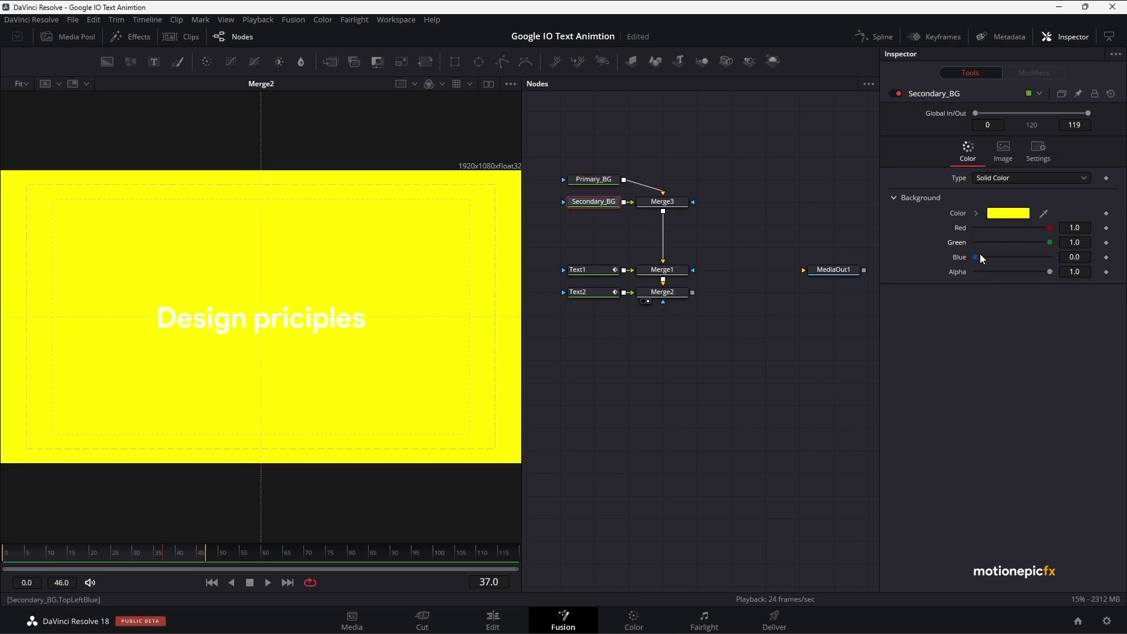
drag(977, 257, 1049, 257)
click(666, 293)
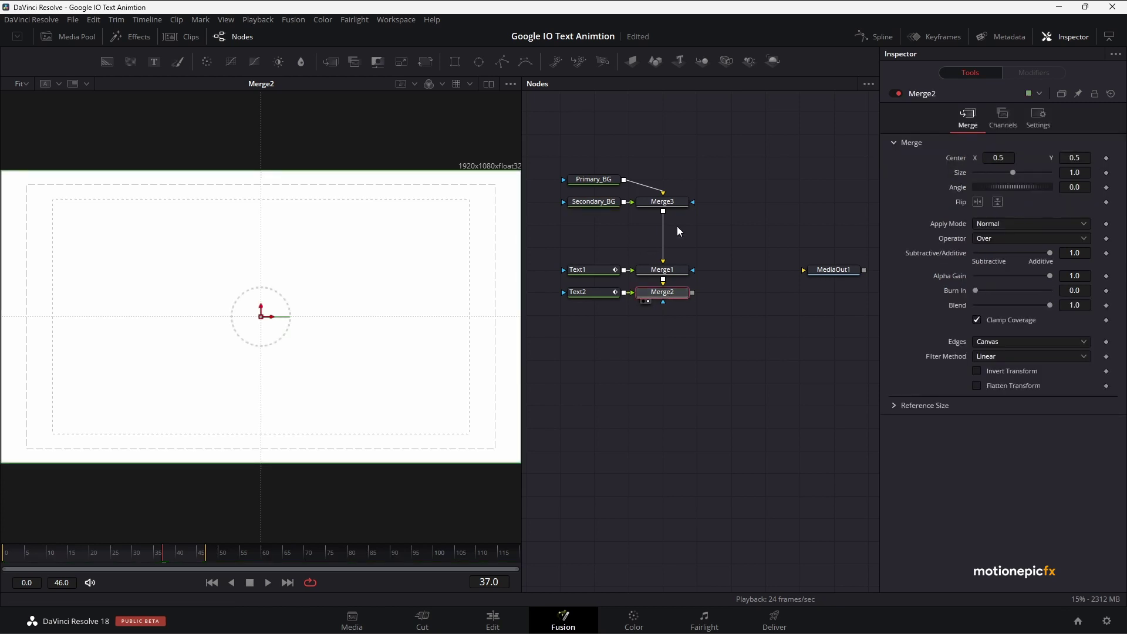
- Swap Merge3's inputs so Primary_BG lies over Secondary_BG, and scrub from the start to frame 30
click(212, 583)
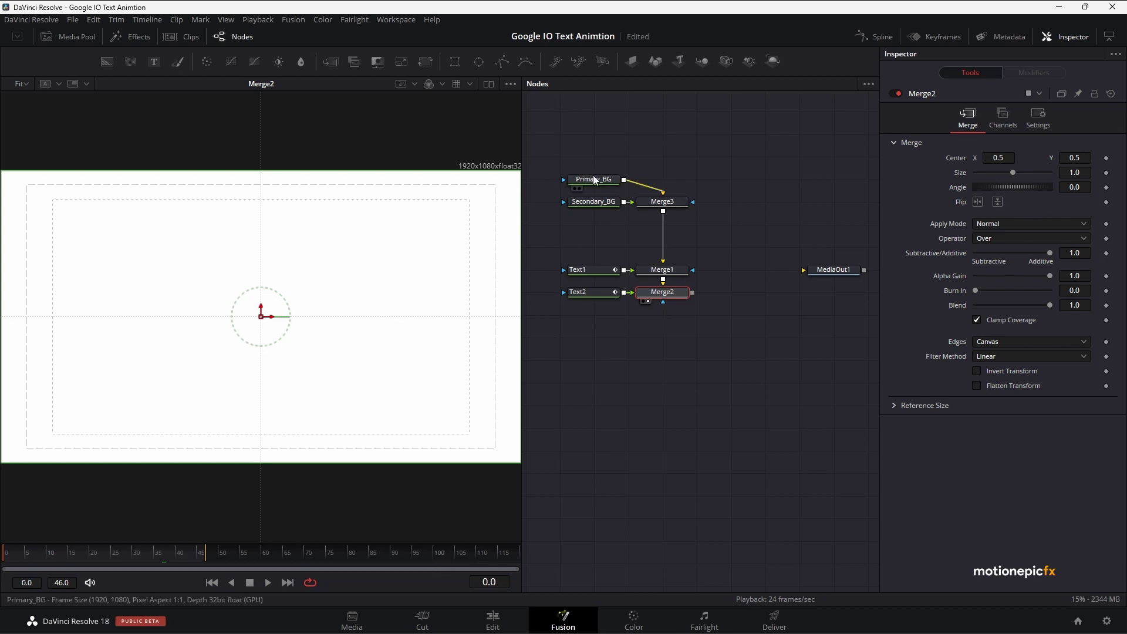
click(663, 205)
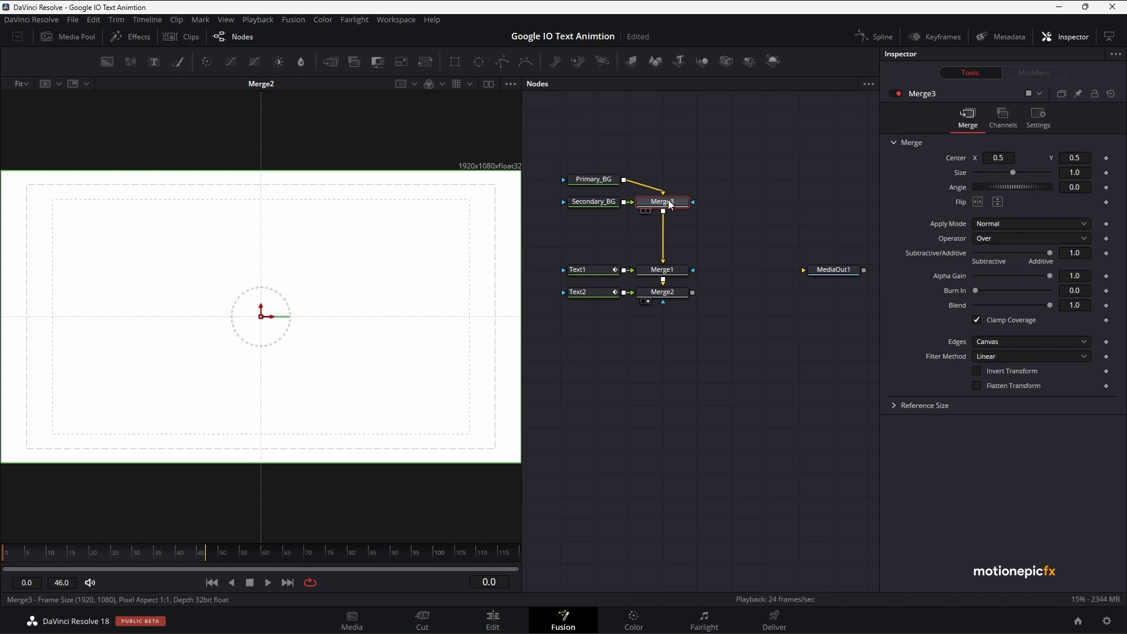
right_click(671, 204)
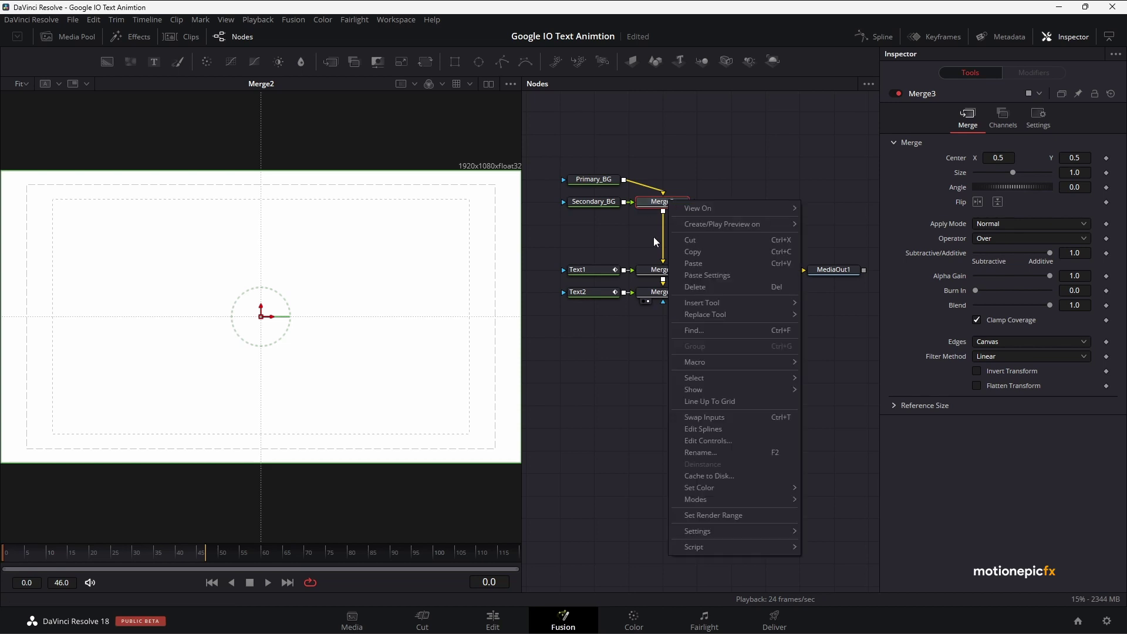
click(706, 421)
click(9, 557)
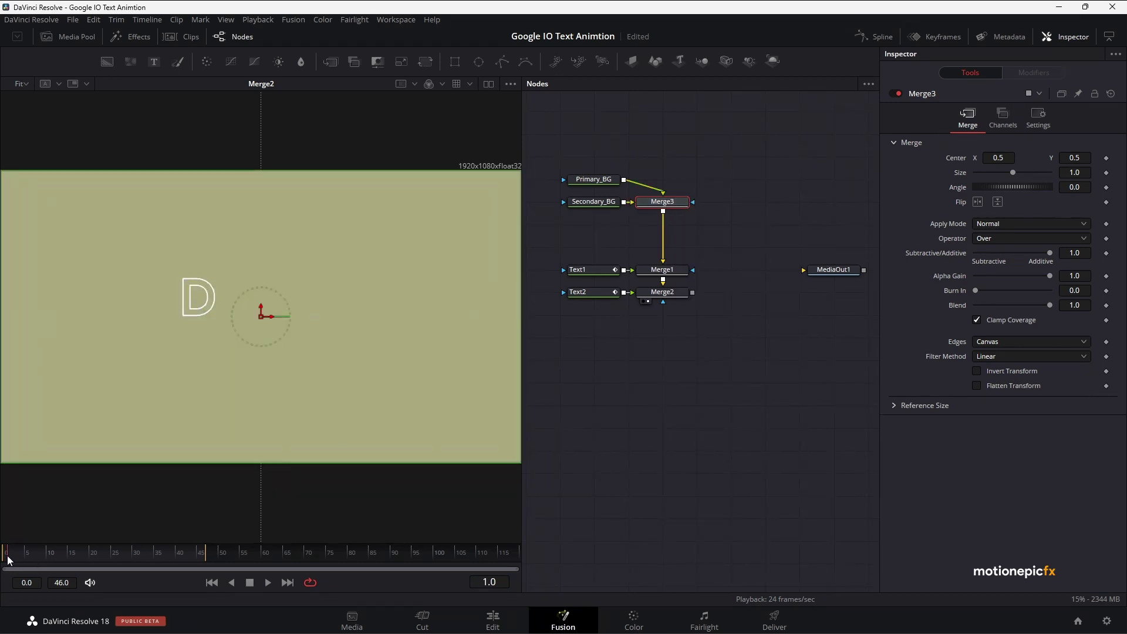
drag(9, 558, 133, 554)
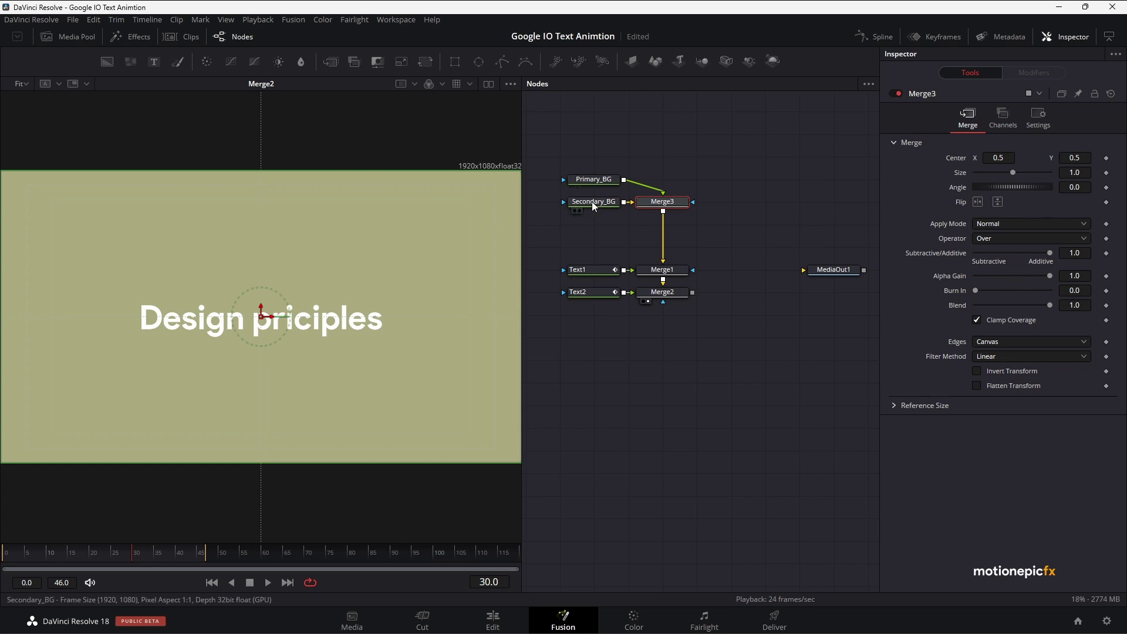
- Keyframe Merge3's blend at 1.0 on frame 24 and at 0.0 on frame 25
drag(122, 554, 107, 552)
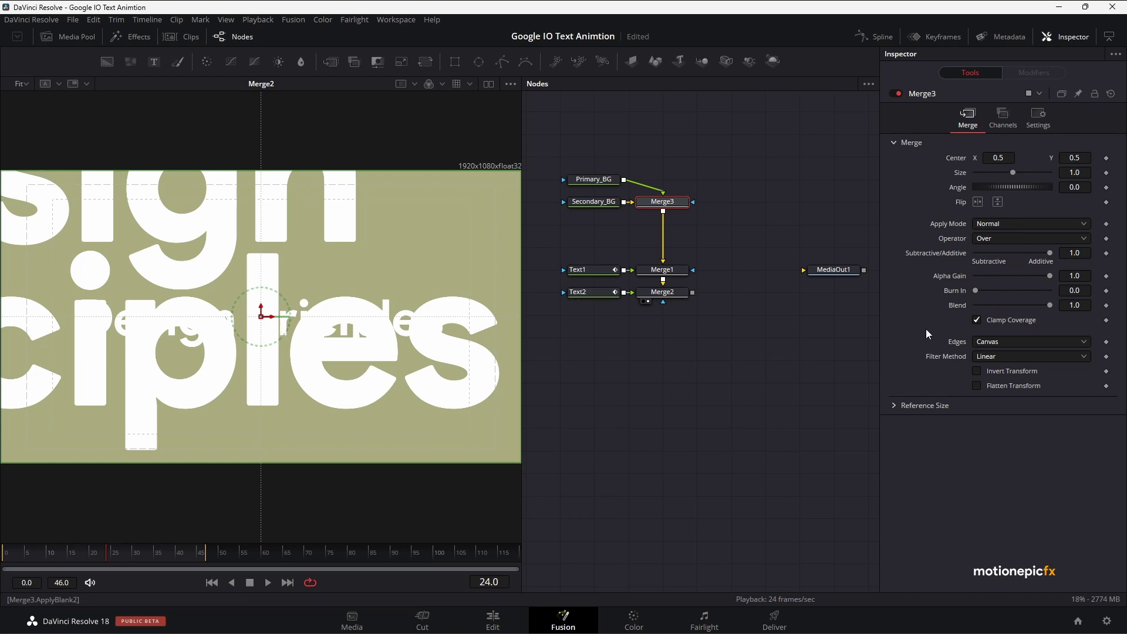
click(1107, 306)
key(Right)
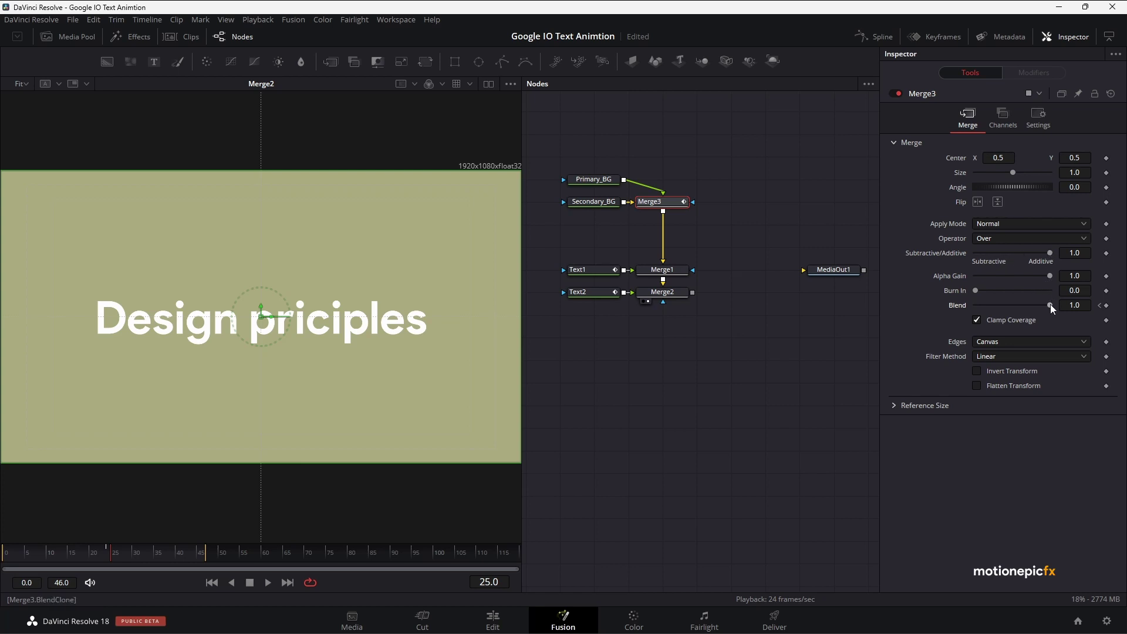
drag(1049, 304, 682, 352)
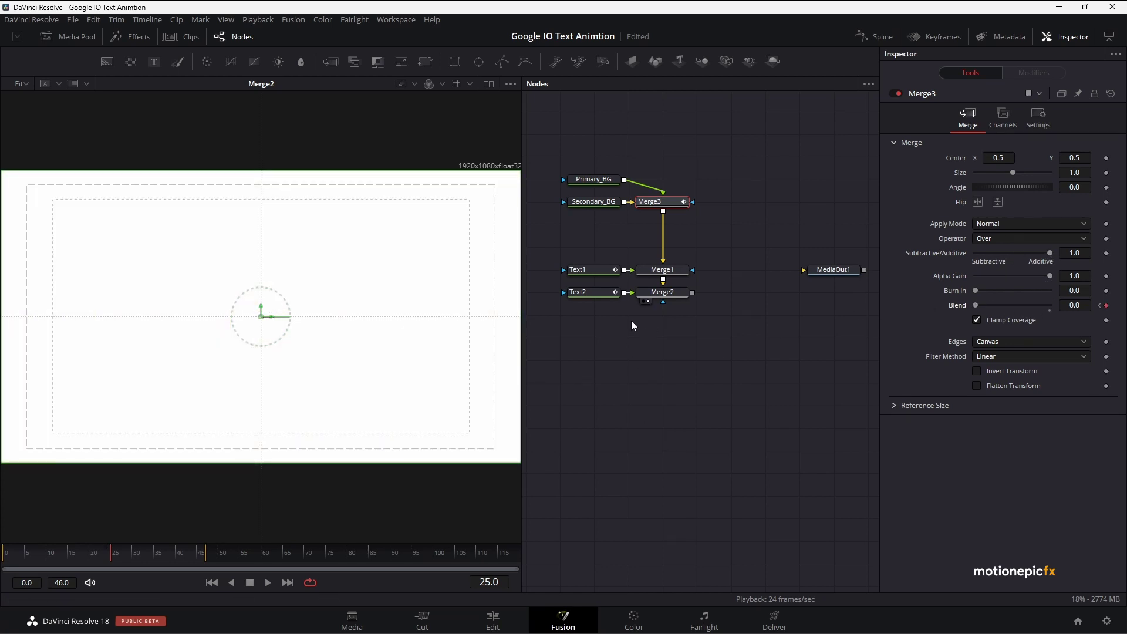
- Set Text2's text color to black #000000
click(593, 291)
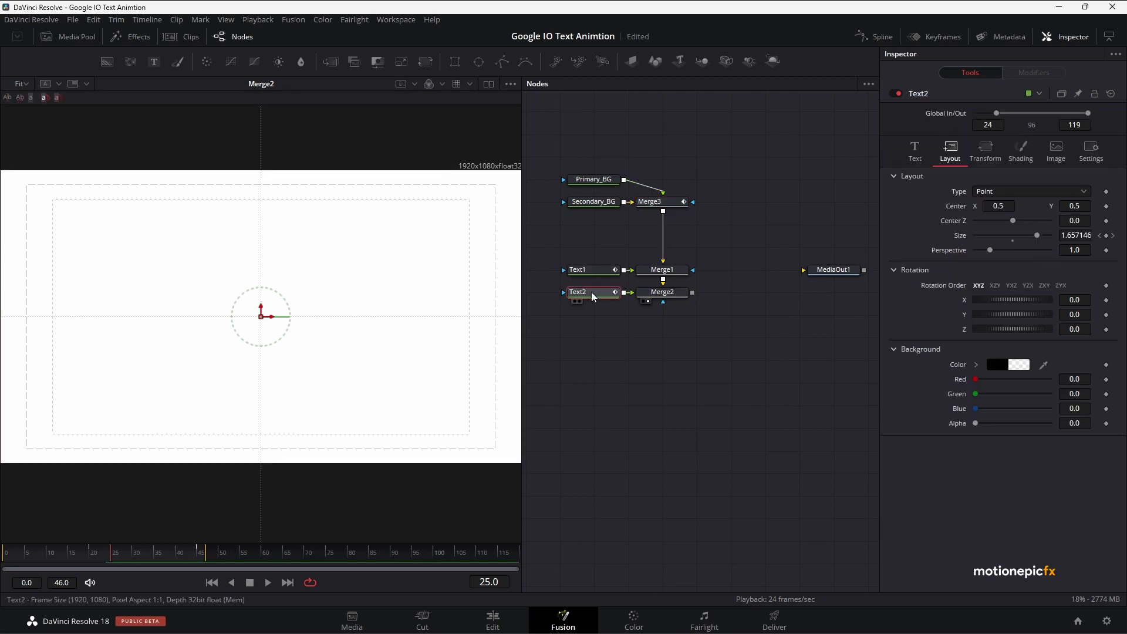
click(921, 151)
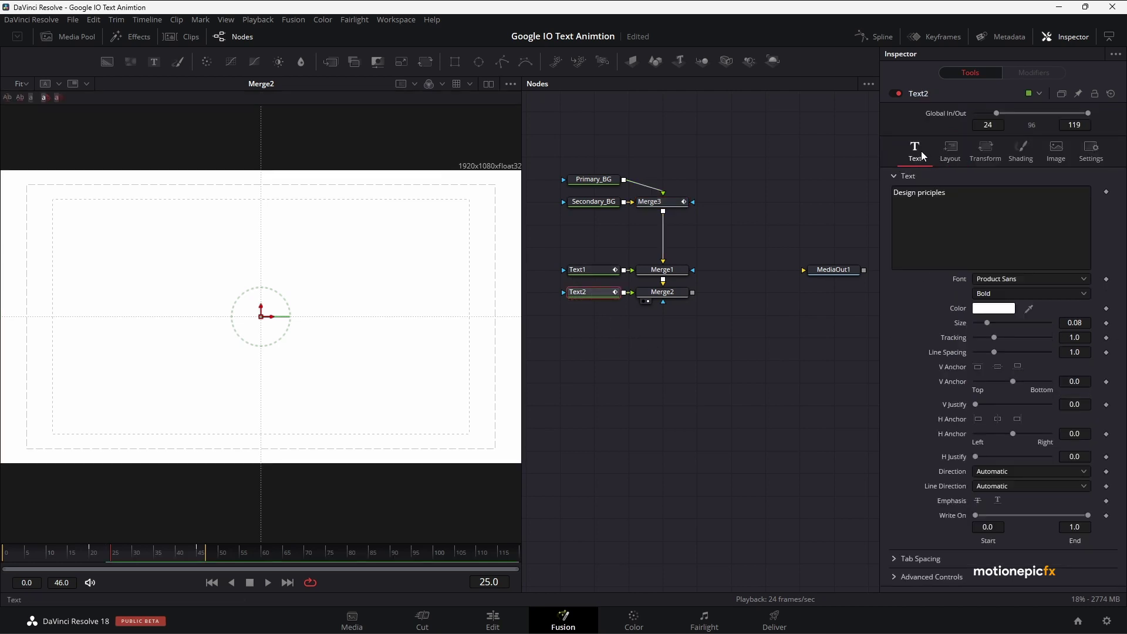
click(990, 309)
drag(696, 315, 698, 375)
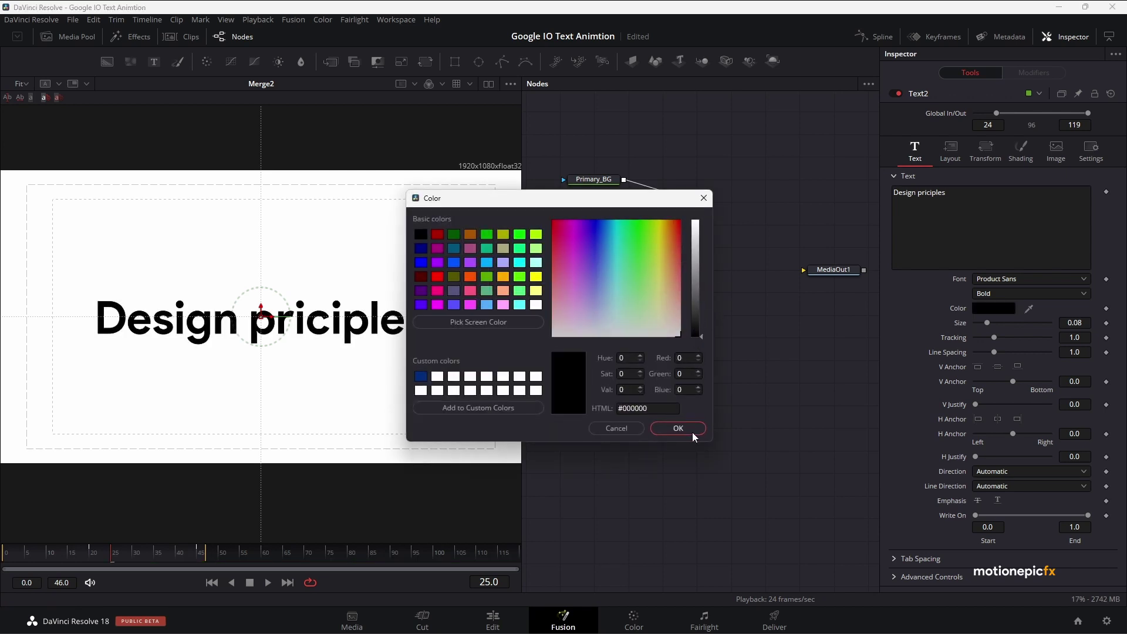
click(692, 432)
- Play the animation from the start, check the cut between the two texts at frame 24, and save the project
key(Home)
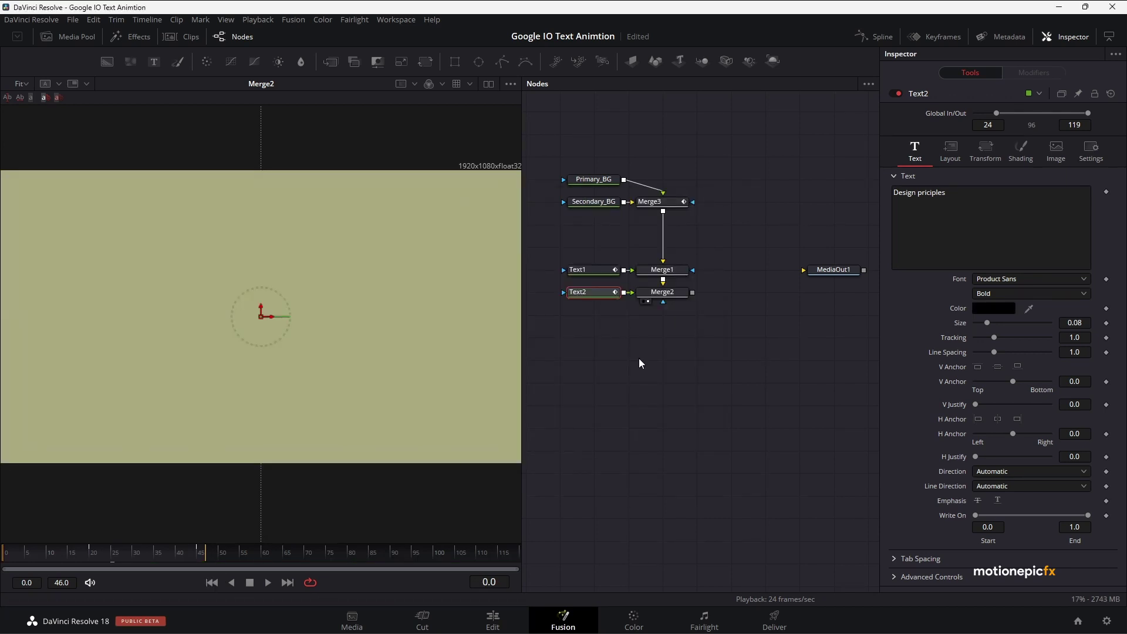
key(space)
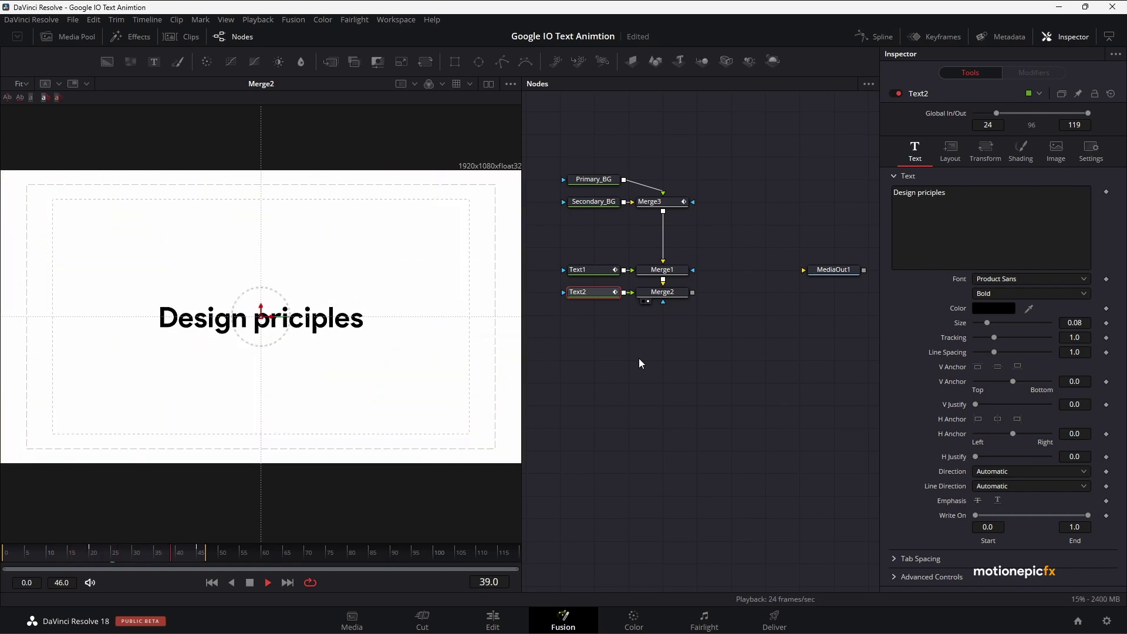
key(space)
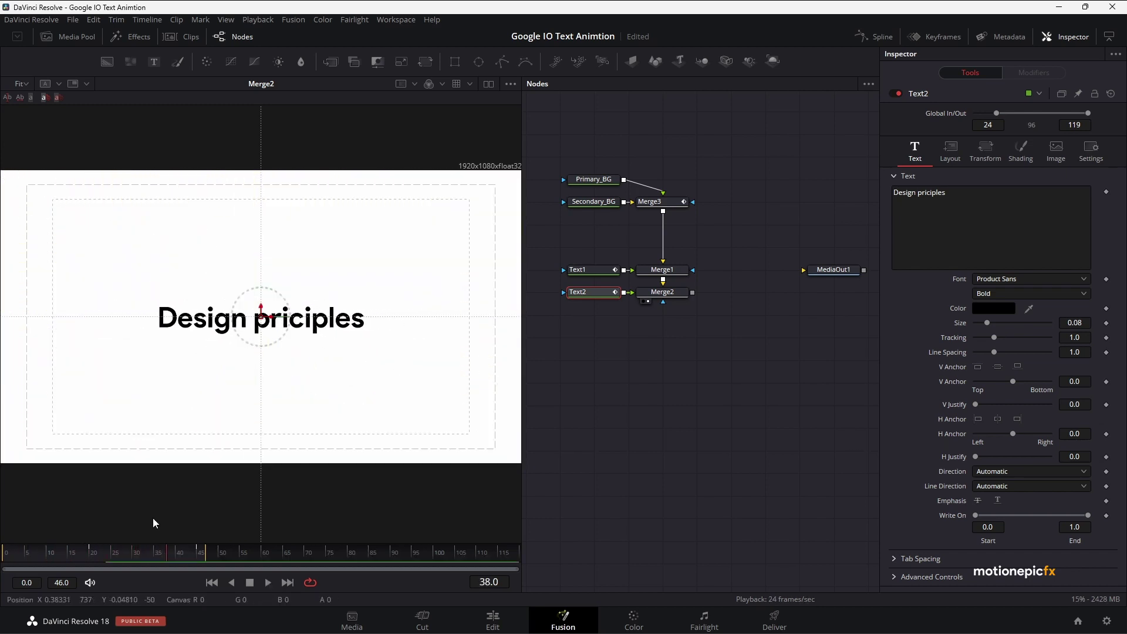
drag(121, 557, 110, 556)
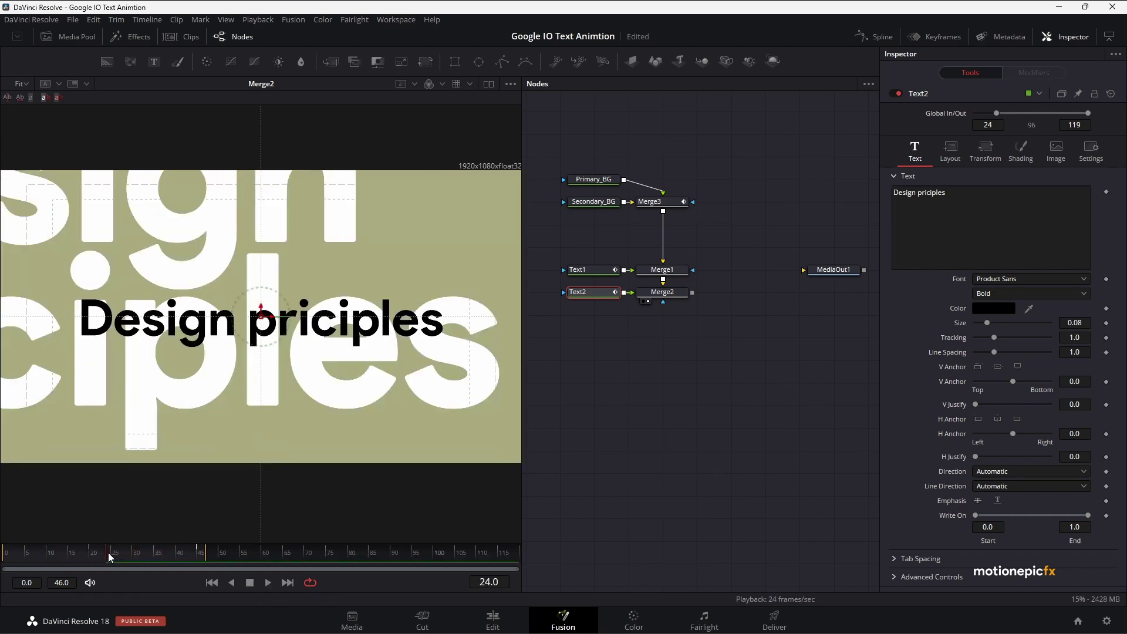
key(ctrl+s)
- Set Text2's global in point to frame 25 and play the animation to check the cut
click(993, 126)
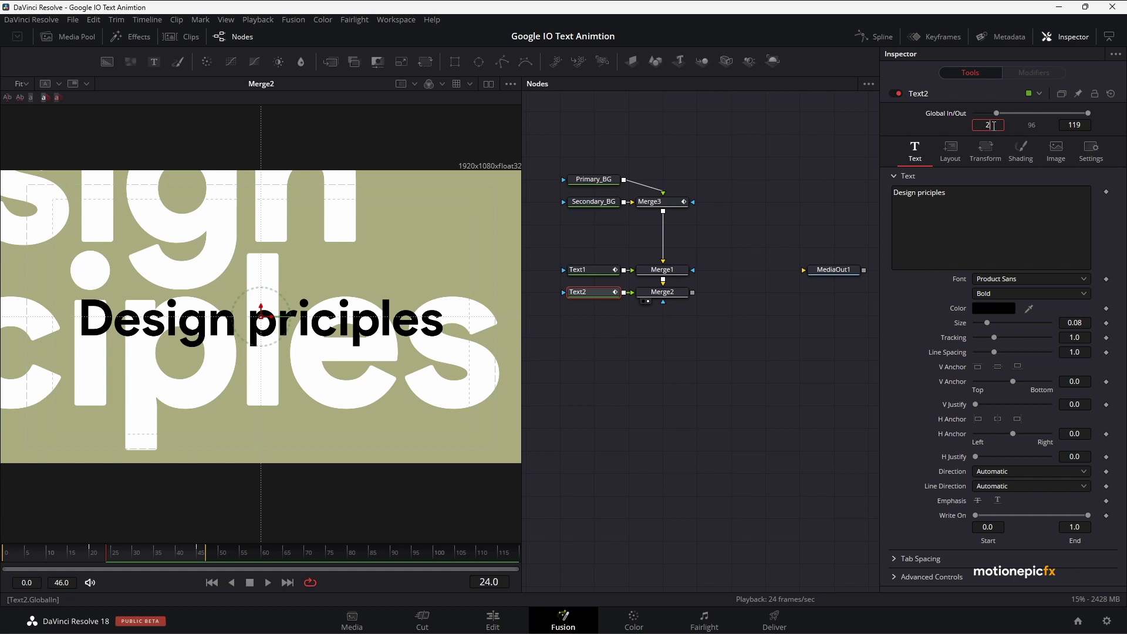
key(Tab)
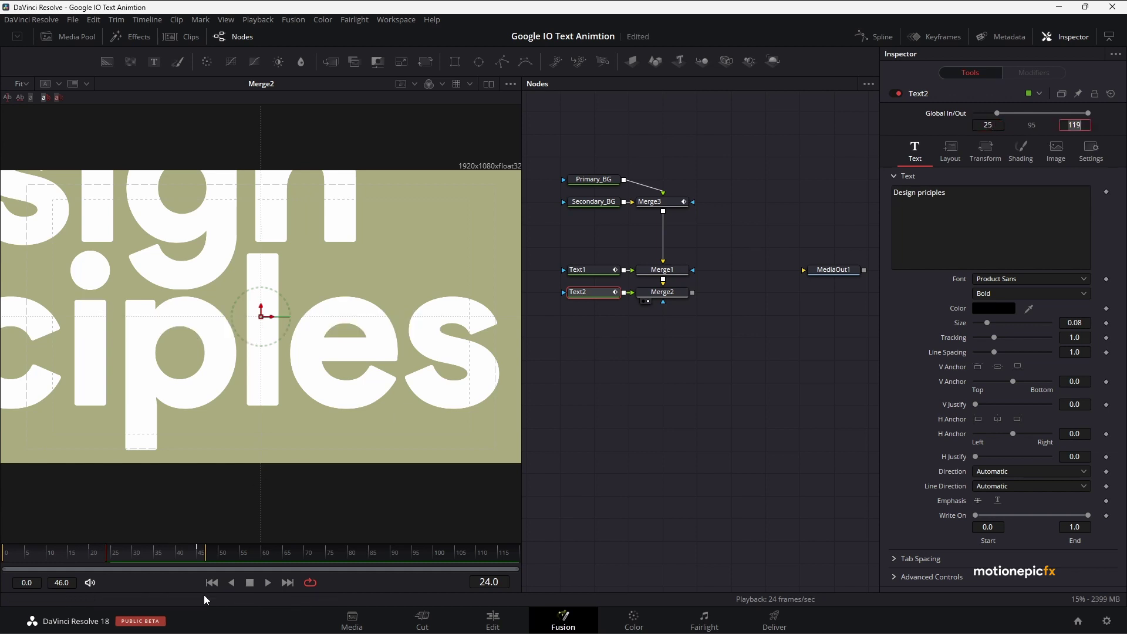
drag(111, 556, 80, 556)
click(643, 370)
key(space)
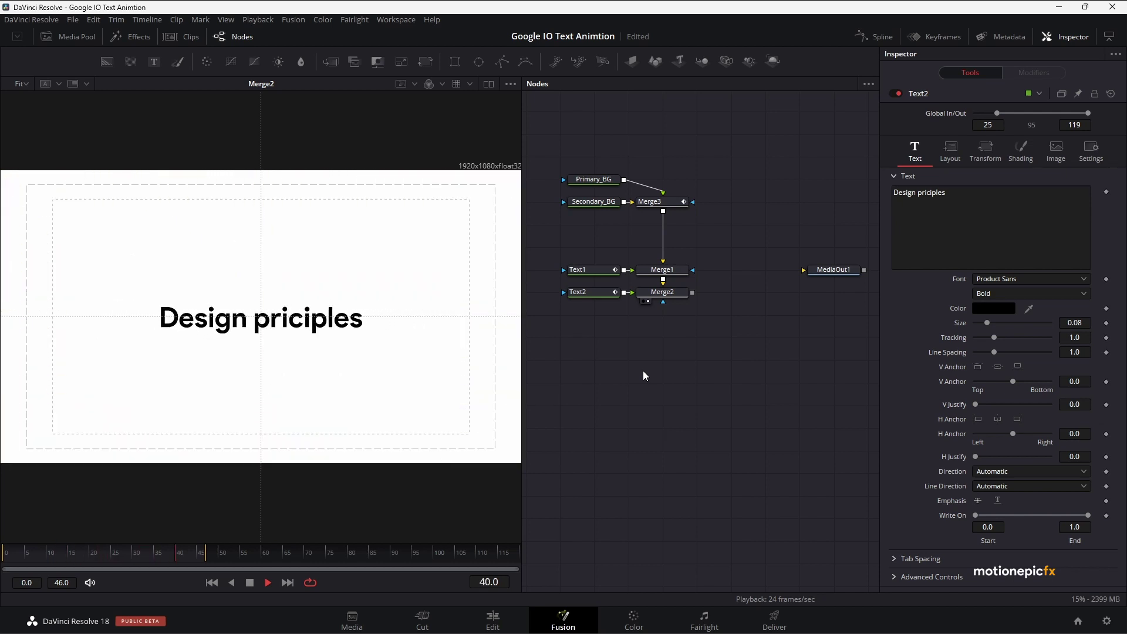